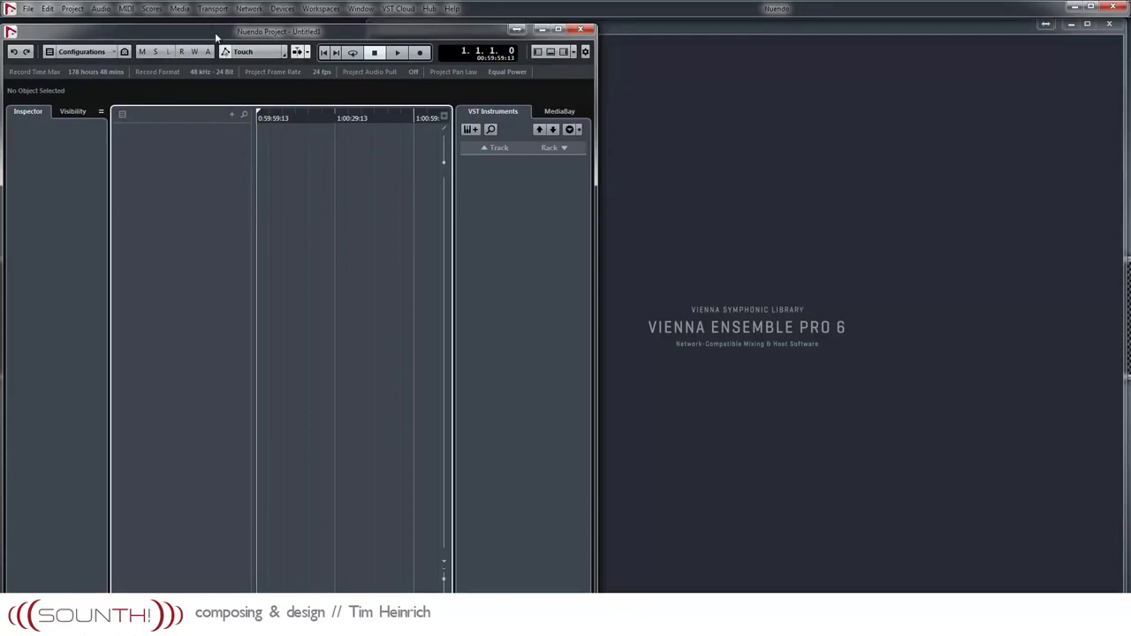
- Switch to Vienna Ensemble Pro Server and create a new instance named Instruments
{"action": "left_click_drag", "start_coordinate": [218, 38], "coordinate": [221, 36]}
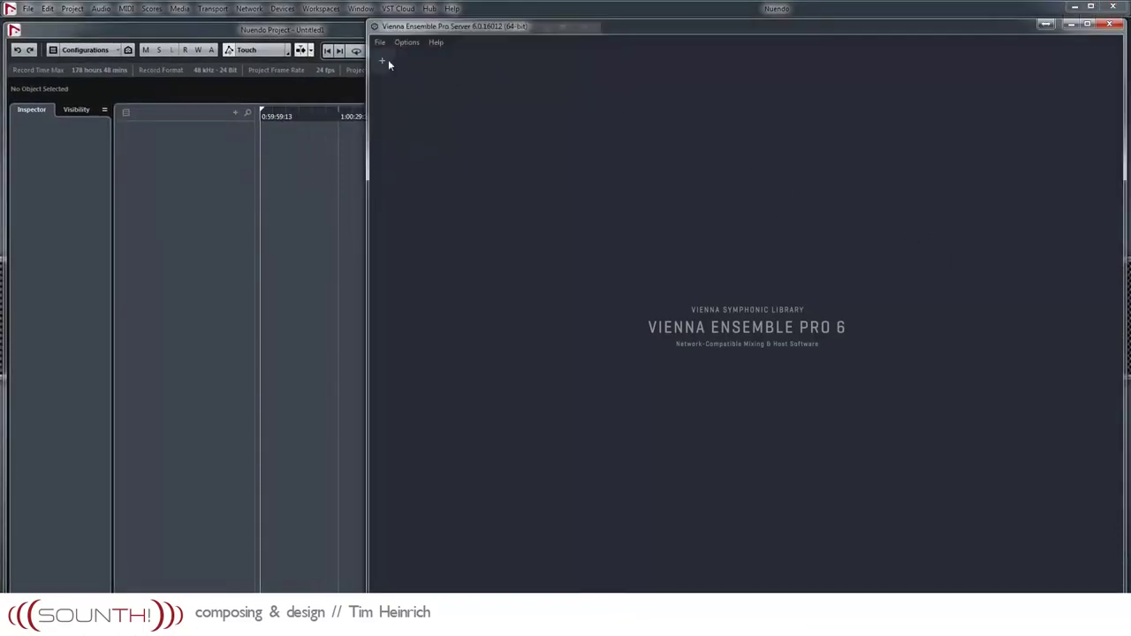
{"action": "left_click", "coordinate": [383, 62]}
{"action": "double_click", "coordinate": [418, 59]}
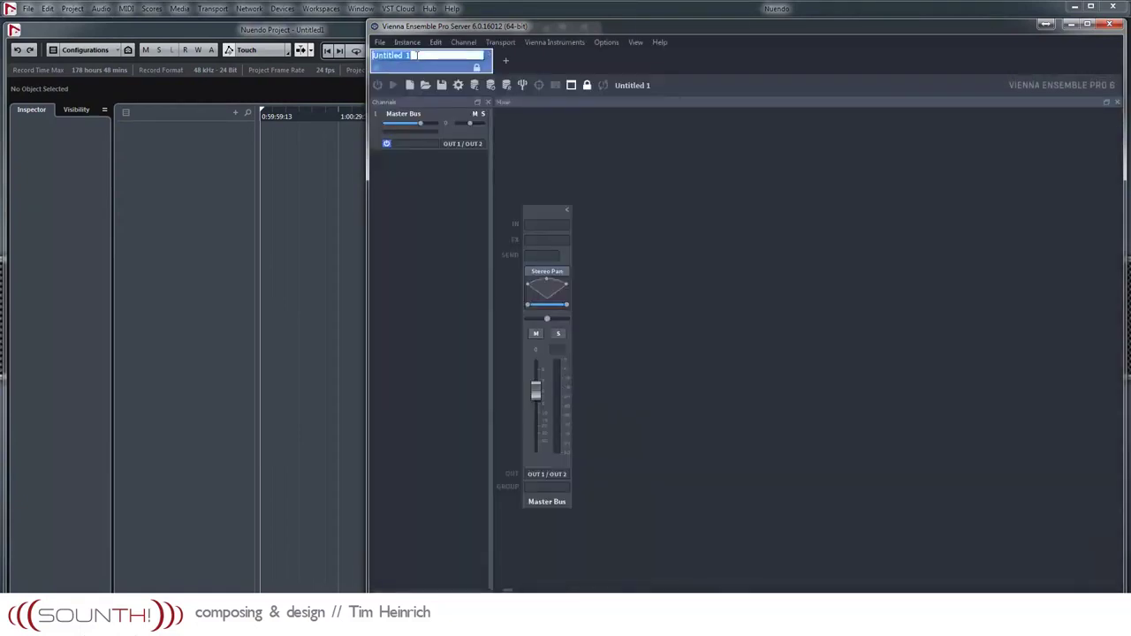
{"action": "type", "text": "Instruments"}
{"action": "key", "text": "Return"}
- Insert a Kontakt 5 Stereo to Stereo plugin channel and load 01. Strings Low Legato 8va.nki from Metropolis Ark 1
{"action": "right_click", "coordinate": [677, 232]}
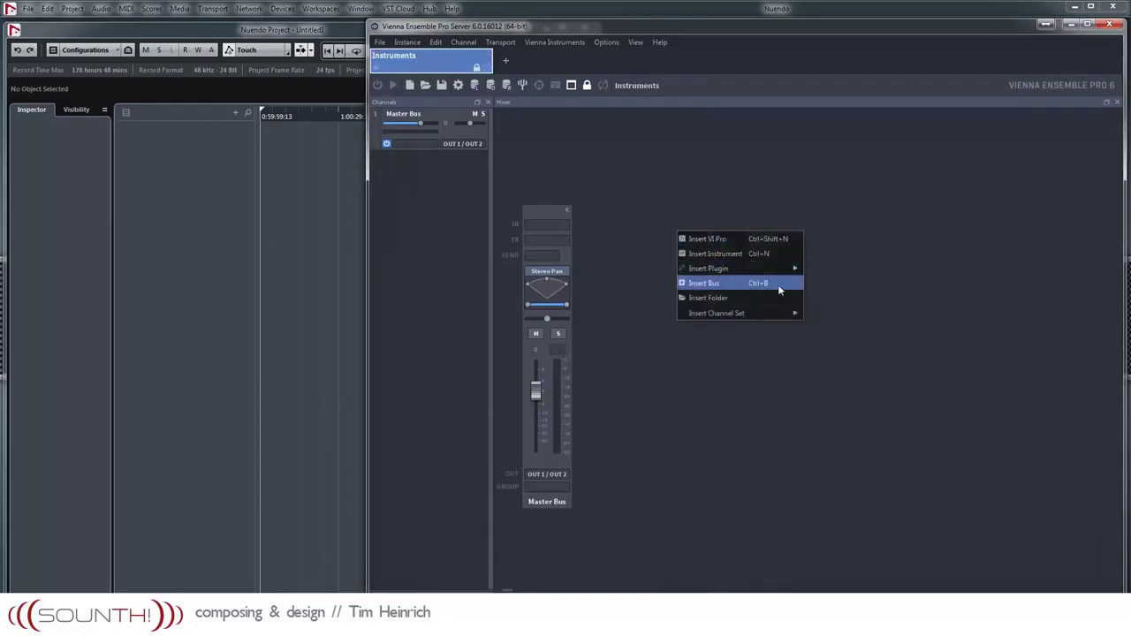
{"action": "mouse_move", "coordinate": [799, 272]}
{"action": "mouse_move", "coordinate": [826, 298]}
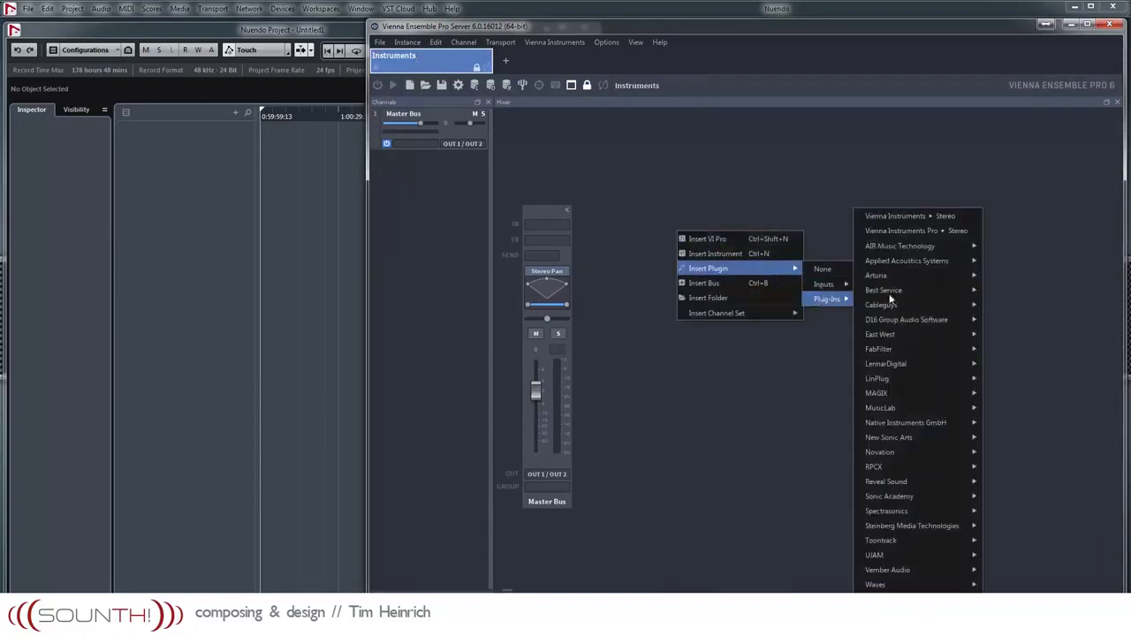
{"action": "mouse_move", "coordinate": [937, 442]}
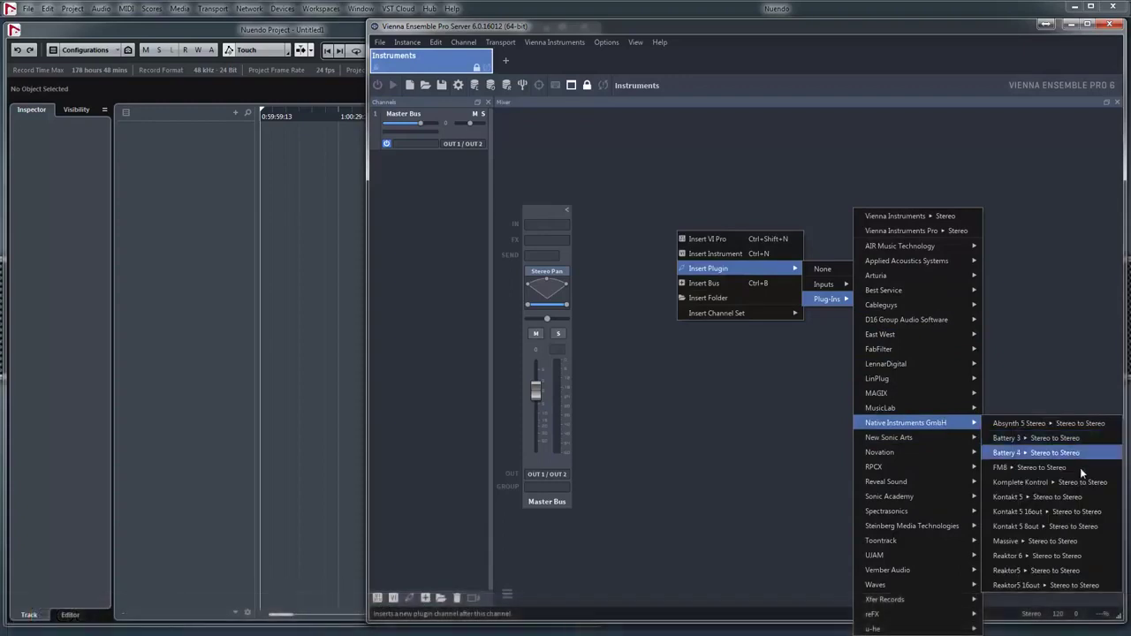
{"action": "left_click", "coordinate": [1060, 497]}
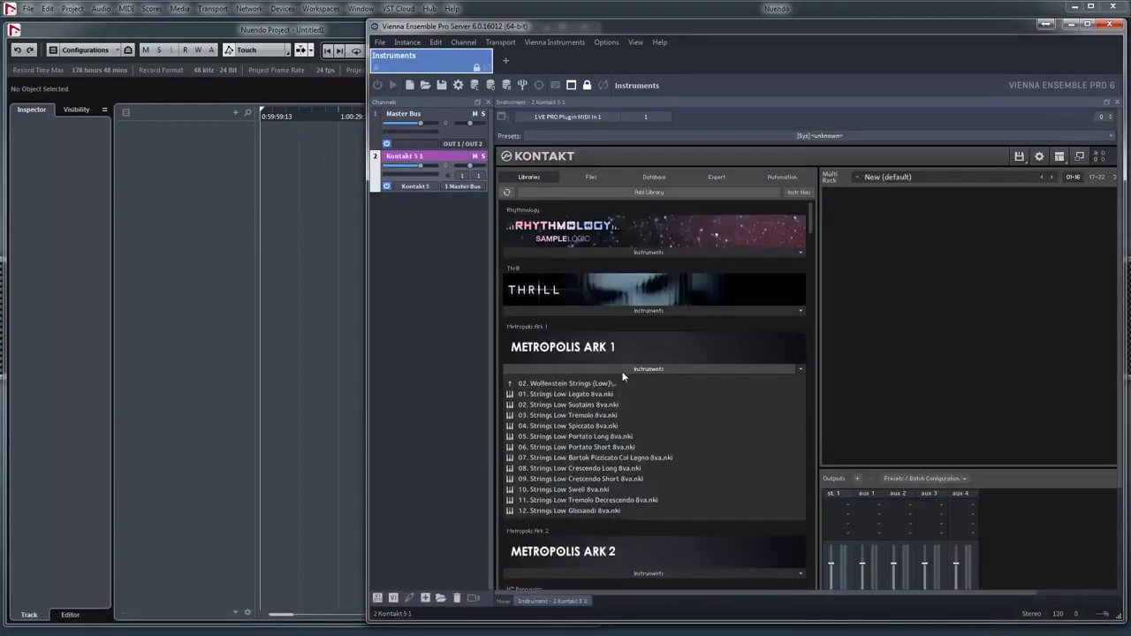
{"action": "left_click_drag", "start_coordinate": [587, 396], "coordinate": [977, 362]}
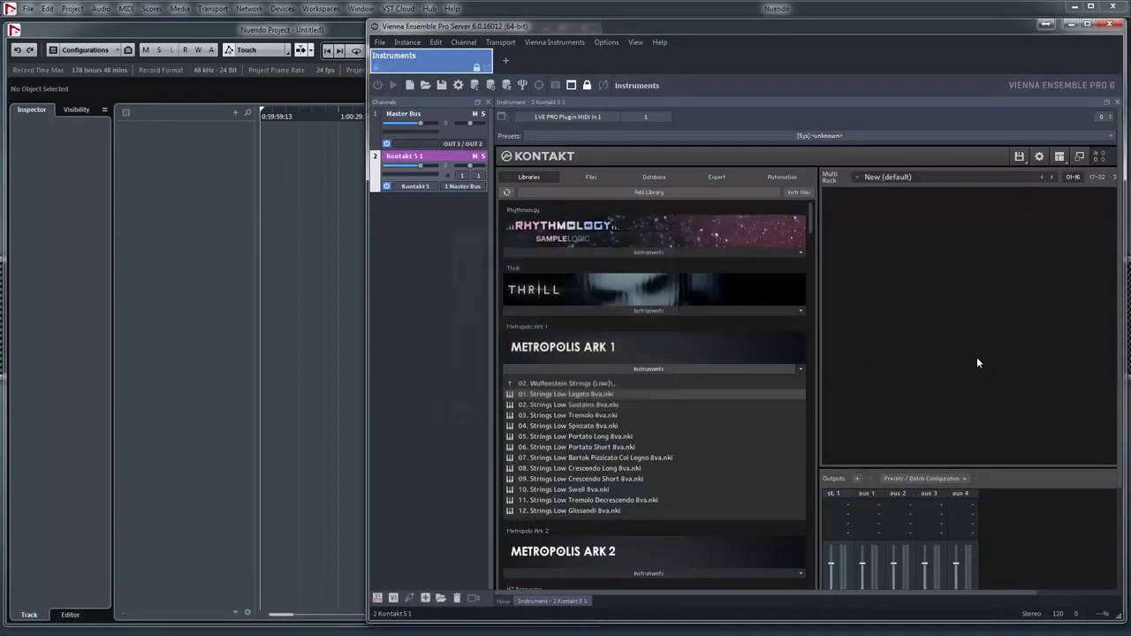
{"action": "left_click", "coordinate": [503, 601]}
- Switch to Nuendo and add Vienna Ensemble Pro as a rack instrument with an assigned MIDI track
{"action": "left_click", "coordinate": [212, 190]}
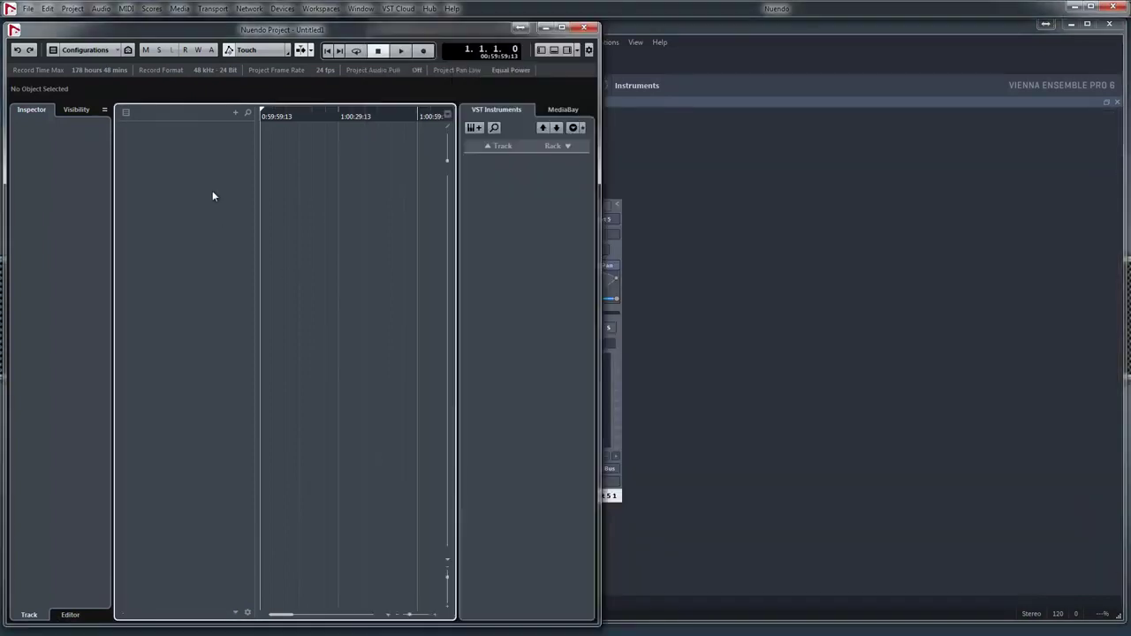
{"action": "right_click", "coordinate": [213, 190]}
{"action": "left_click", "coordinate": [494, 183]}
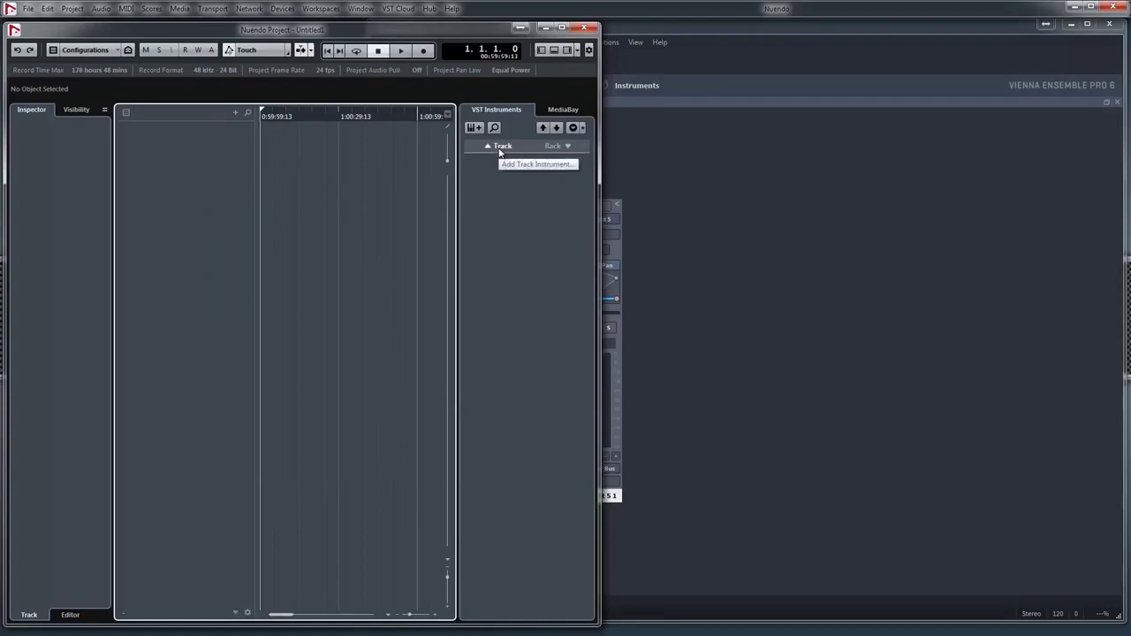
{"action": "left_click", "coordinate": [568, 147]}
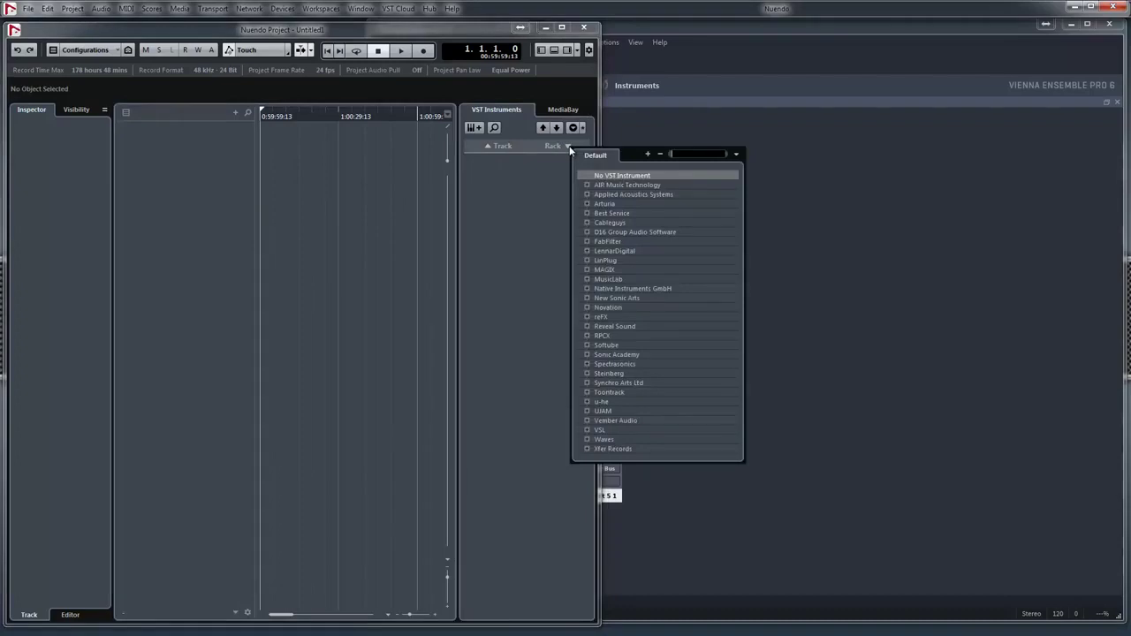
{"action": "type", "text": "vienn"}
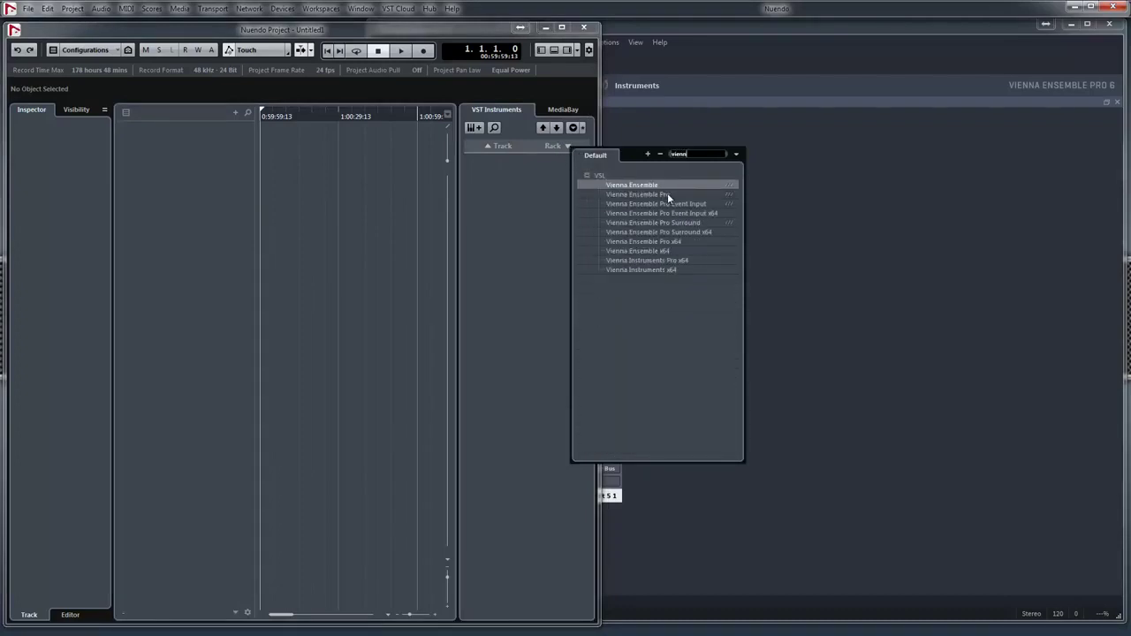
{"action": "left_click", "coordinate": [667, 194]}
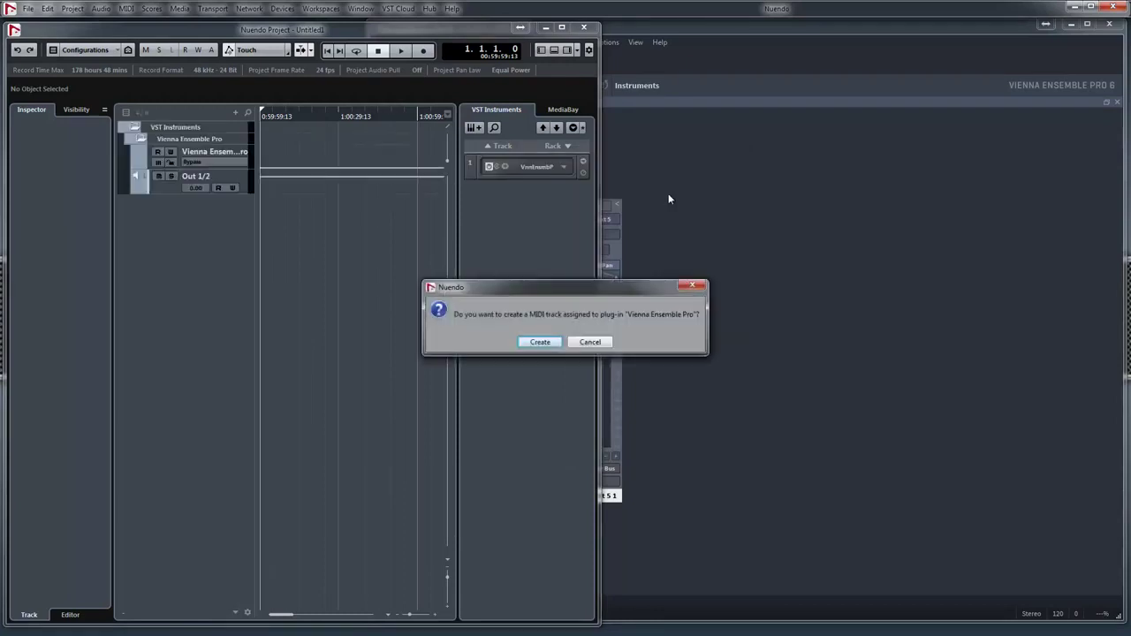
{"action": "left_click", "coordinate": [545, 343]}
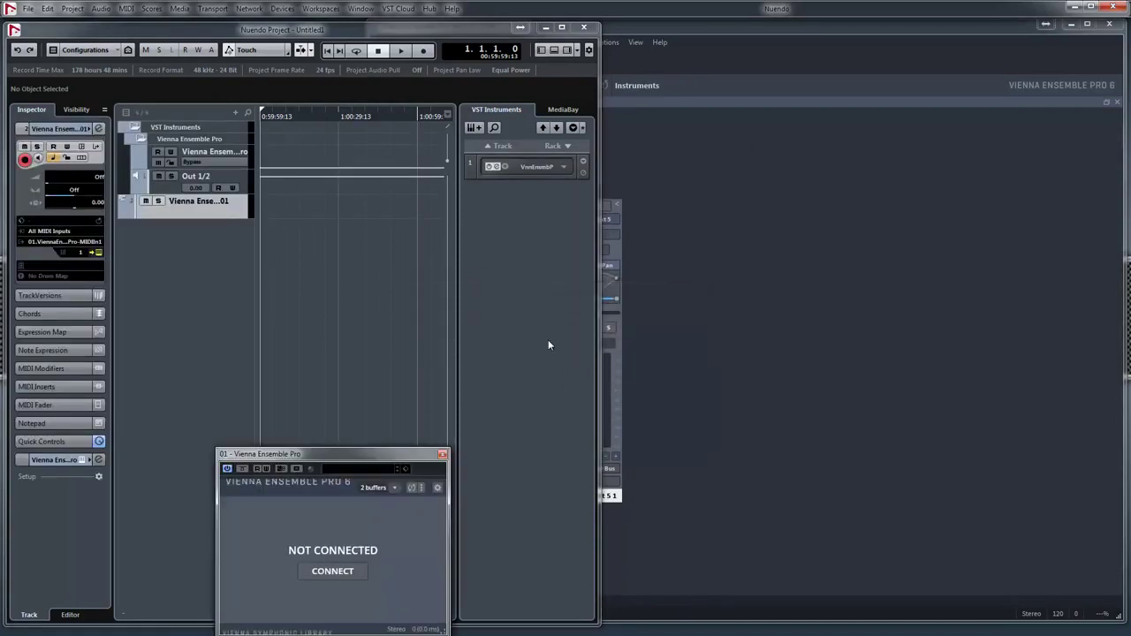
- Connect the Vienna Ensemble Pro plugin to the Instruments instance on localhost and close its window
{"action": "left_click", "coordinate": [332, 571]}
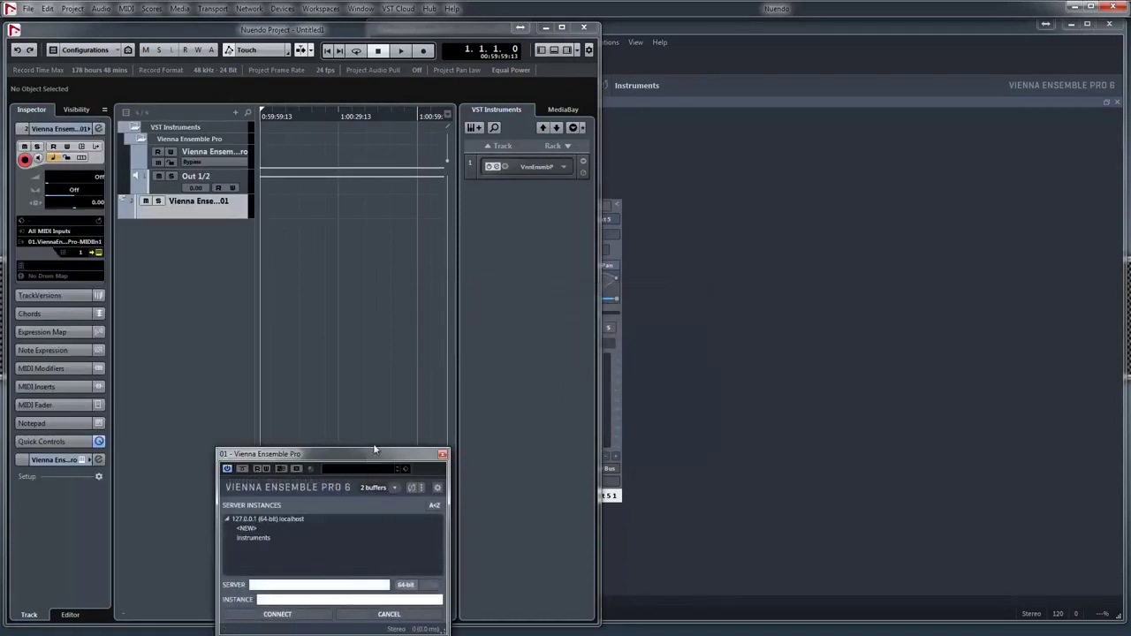
{"action": "left_click_drag", "start_coordinate": [374, 450], "coordinate": [452, 294]}
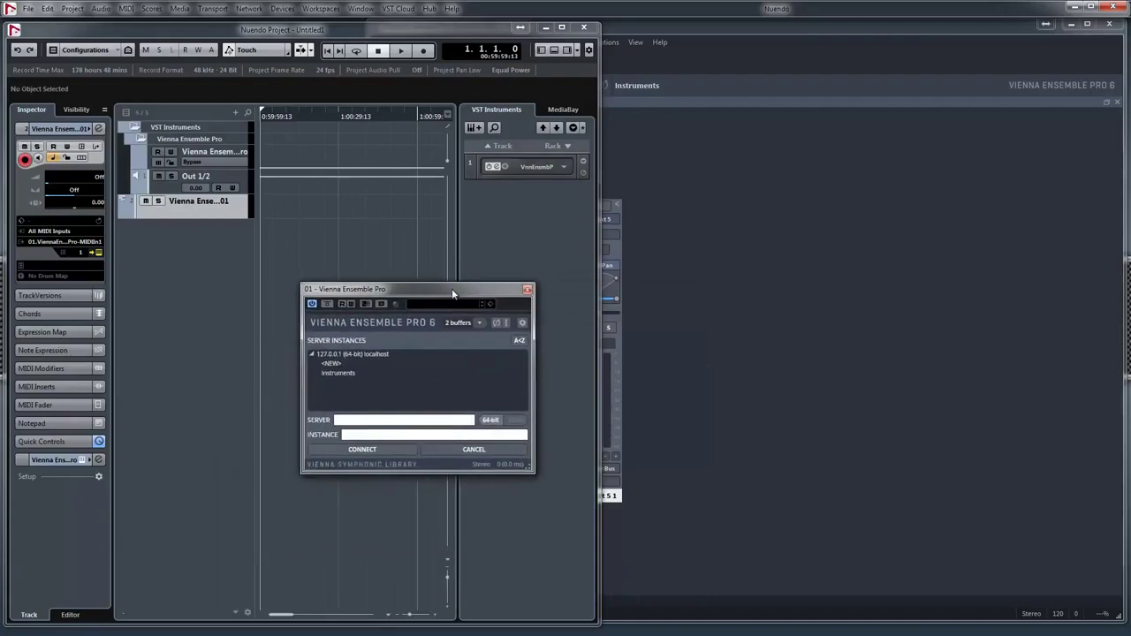
{"action": "left_click", "coordinate": [336, 372]}
{"action": "left_click", "coordinate": [342, 449]}
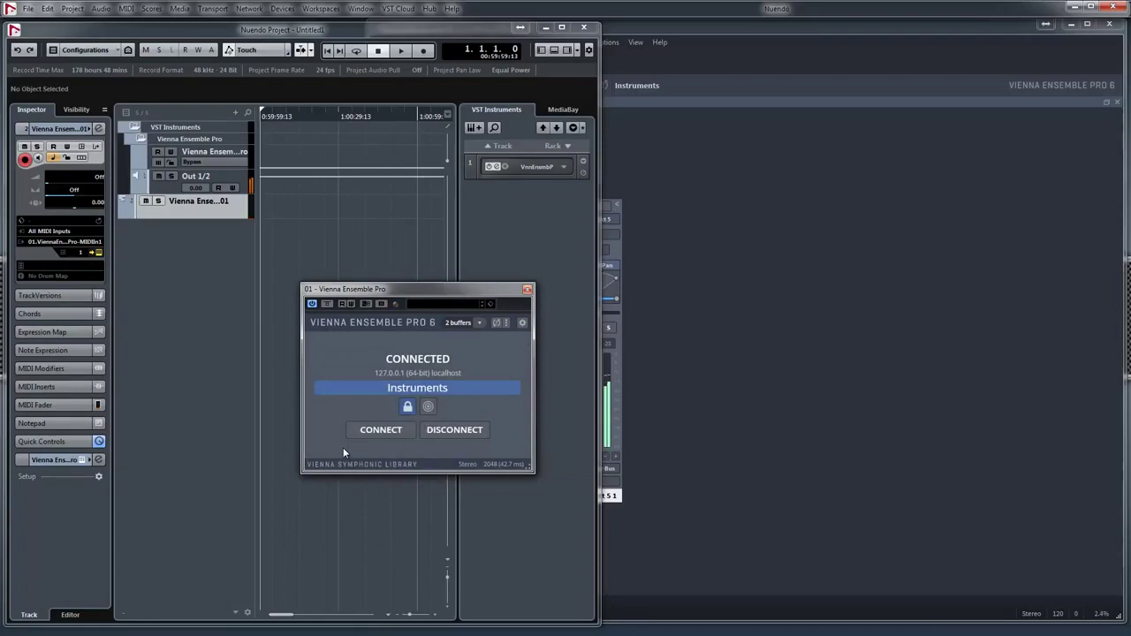
{"action": "left_click", "coordinate": [528, 289]}
- Open the MixConsole and hide the MIDI channels
{"action": "key", "text": "F3"}
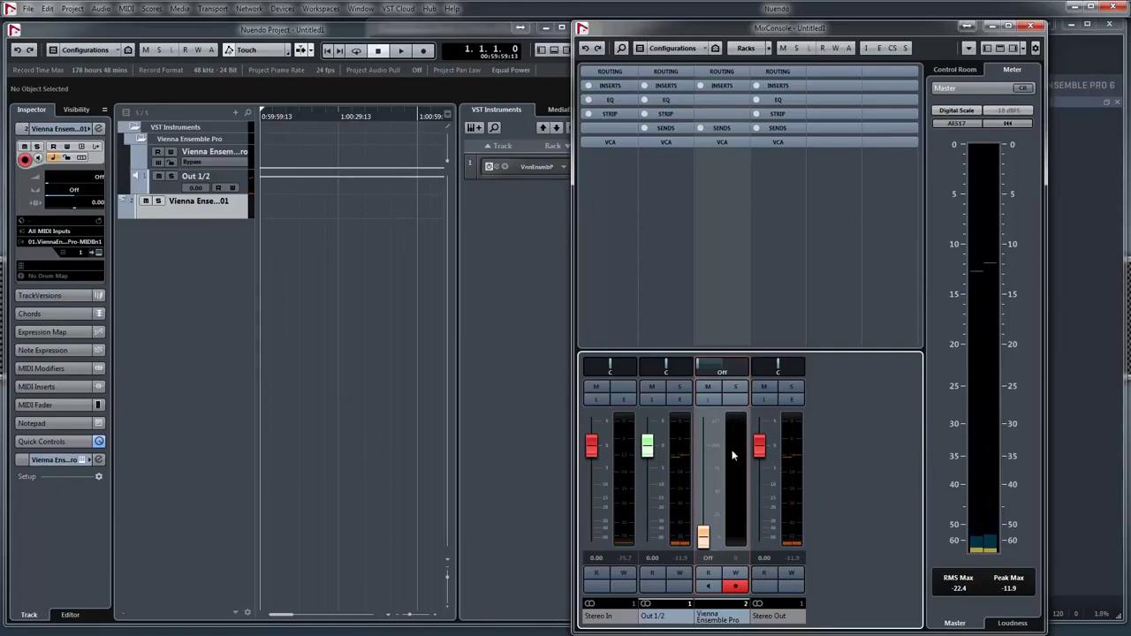
{"action": "left_click", "coordinate": [639, 49]}
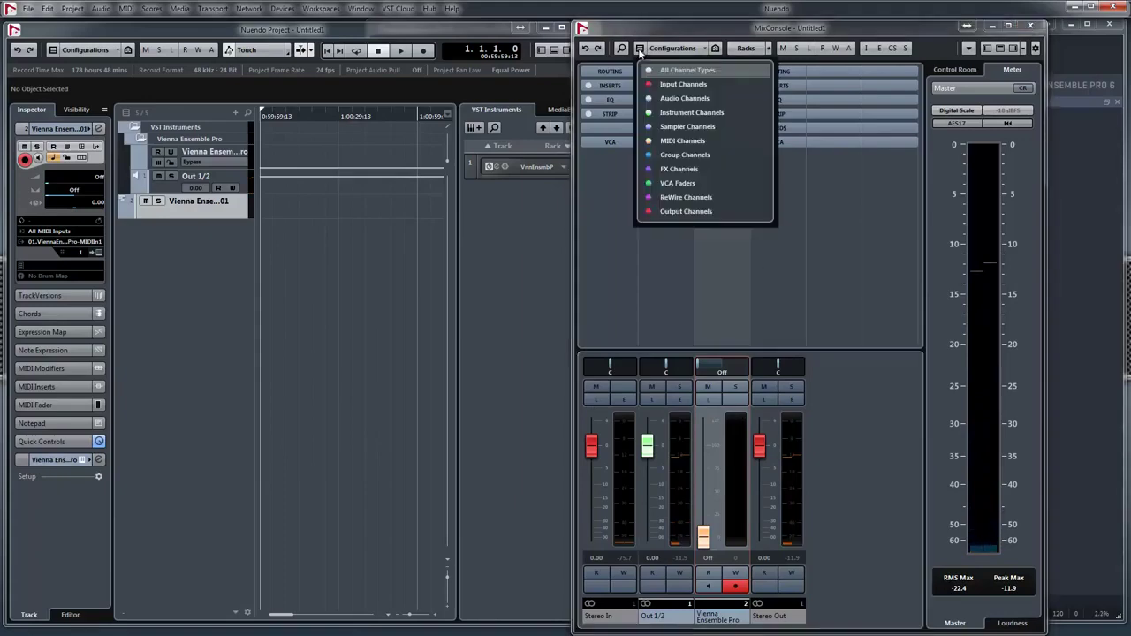
{"action": "left_click", "coordinate": [650, 142]}
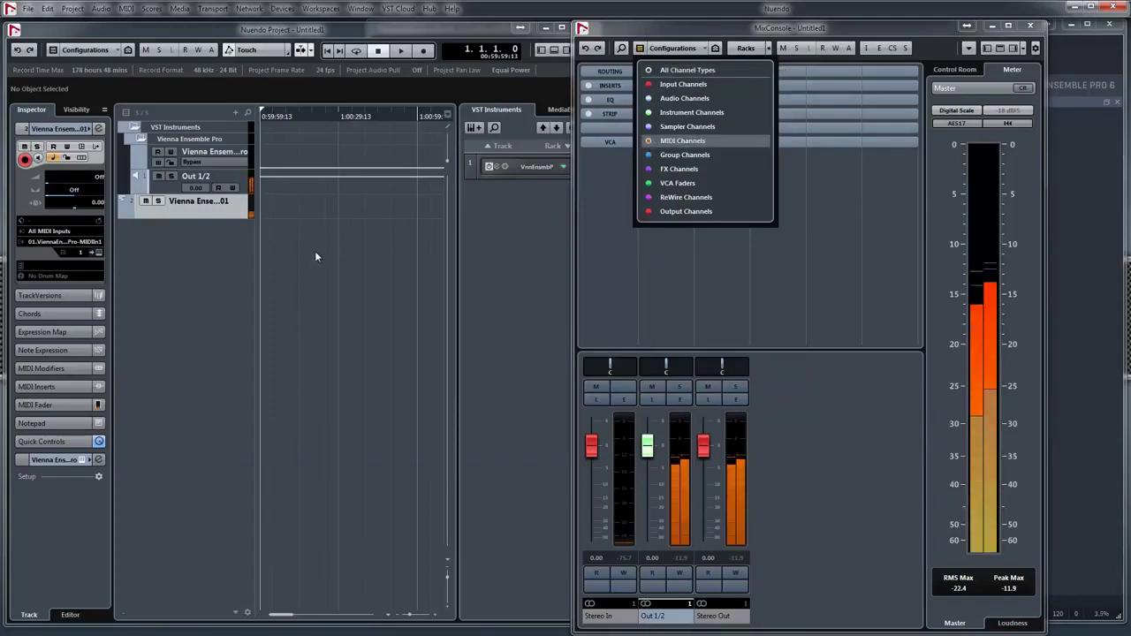
{"action": "left_click", "coordinate": [325, 288]}
- Switch to Vienna Ensemble Pro Server and insert a second Kontakt 5 Stereo to Stereo plugin channel
{"action": "left_click", "coordinate": [1069, 272]}
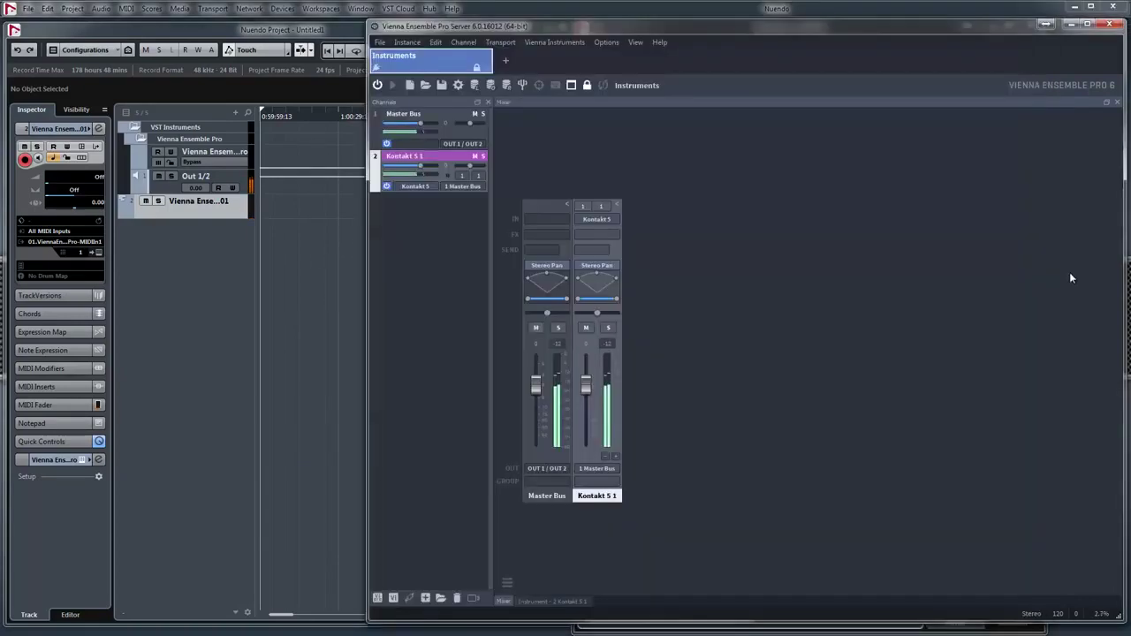
{"action": "right_click", "coordinate": [759, 235]}
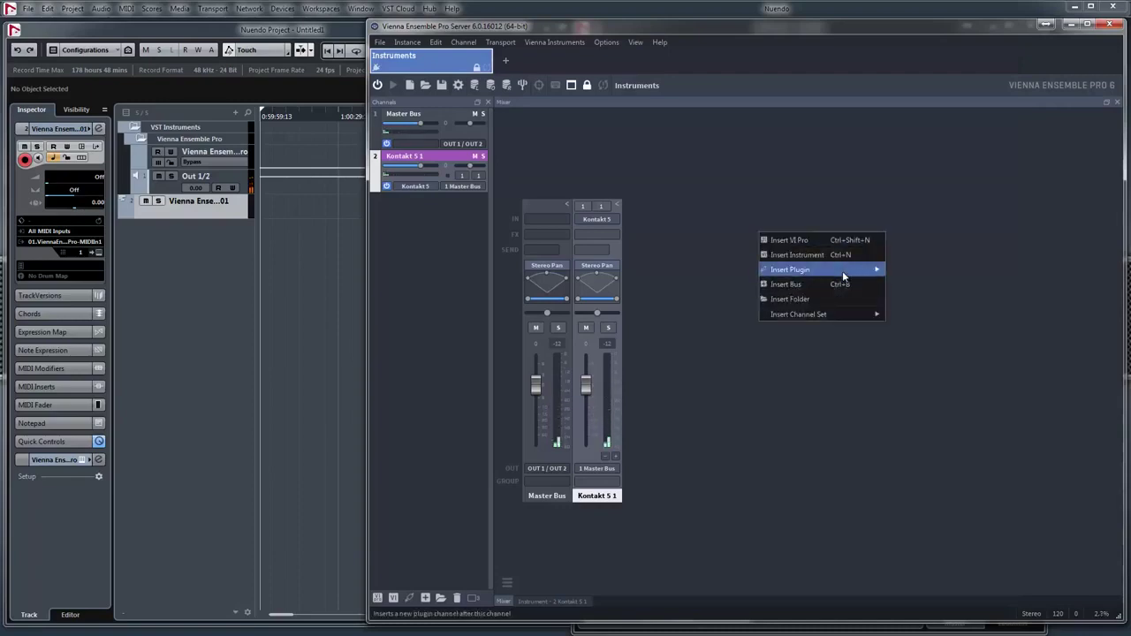
{"action": "mouse_move", "coordinate": [843, 271]}
{"action": "mouse_move", "coordinate": [911, 289]}
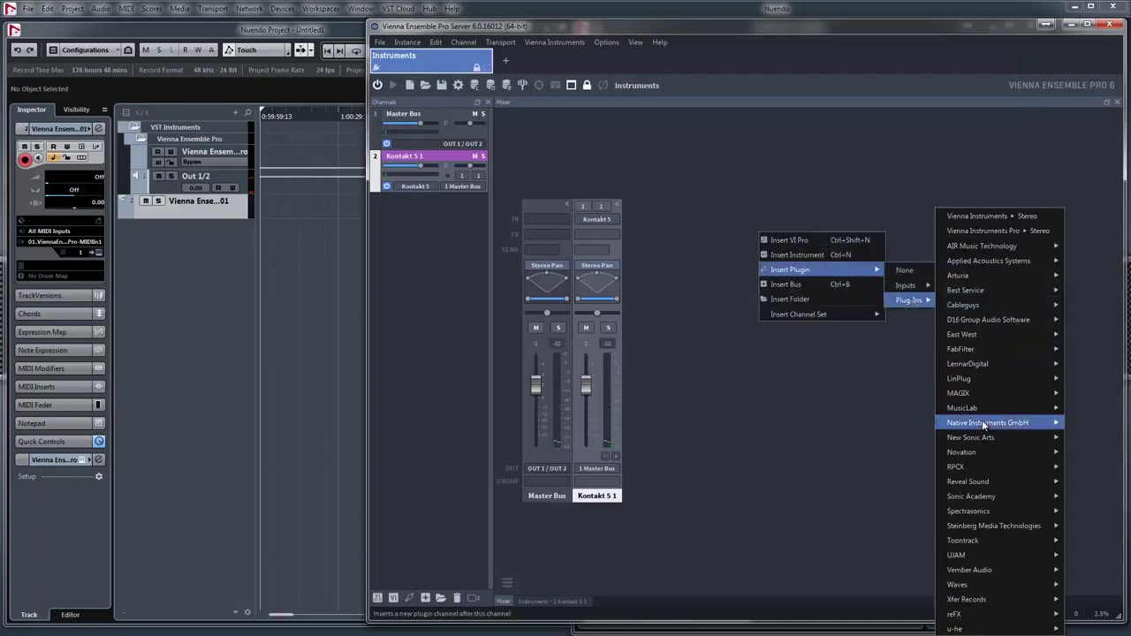
{"action": "mouse_move", "coordinate": [981, 422]}
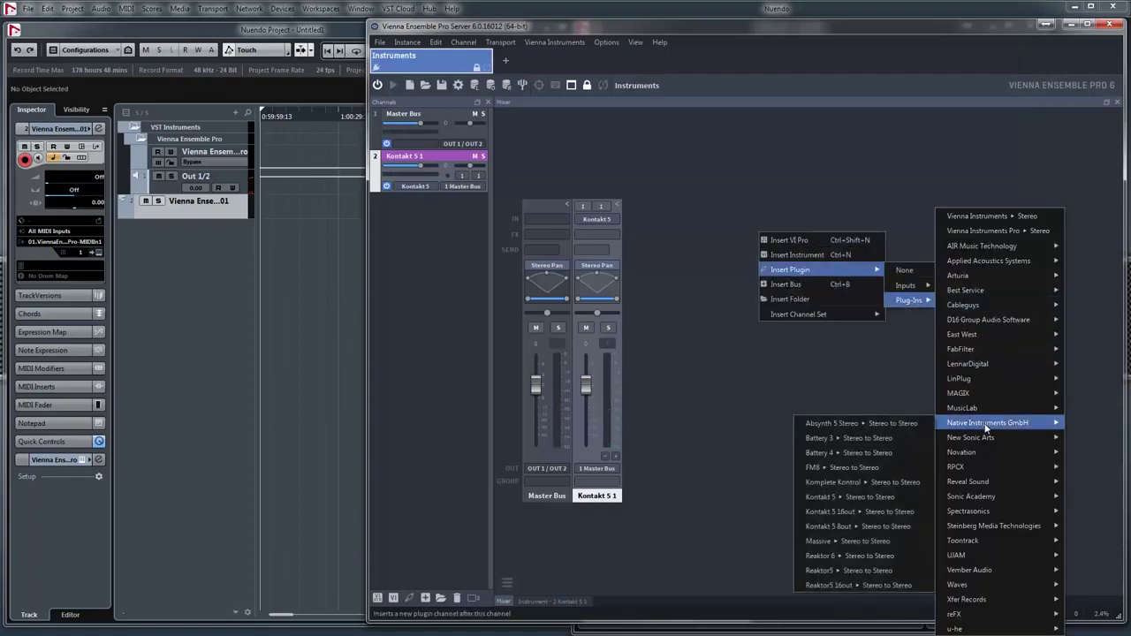
{"action": "left_click", "coordinate": [840, 495]}
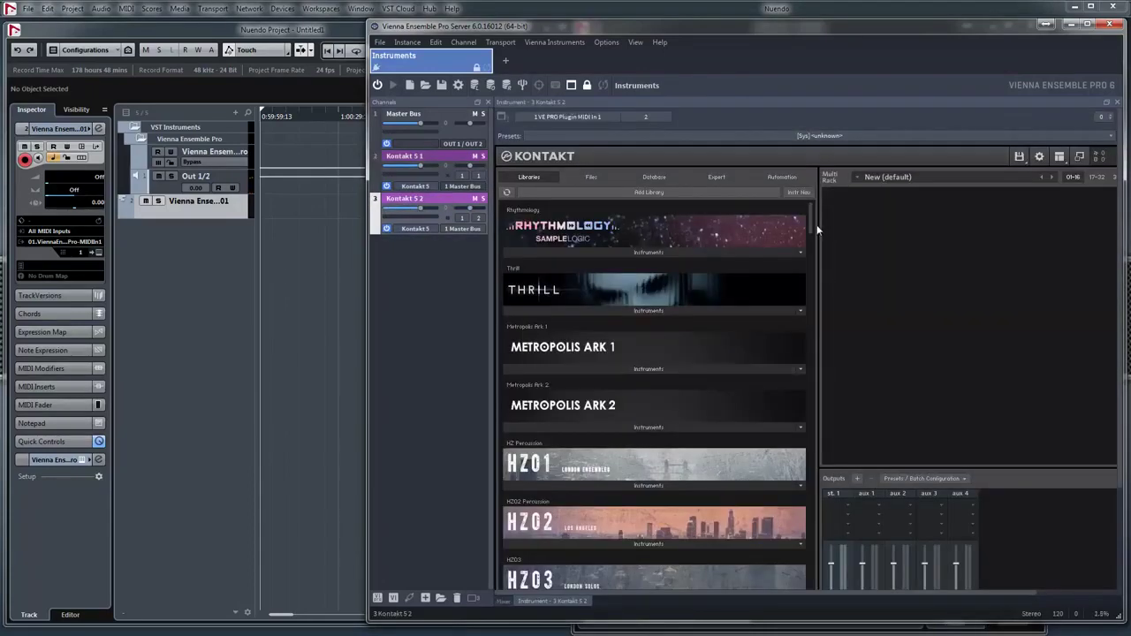
- Load The Grandeur.nki into the second Kontakt 5 instance
{"action": "scroll", "coordinate": [795, 319], "scroll_direction": "down", "scroll_amount": 15}
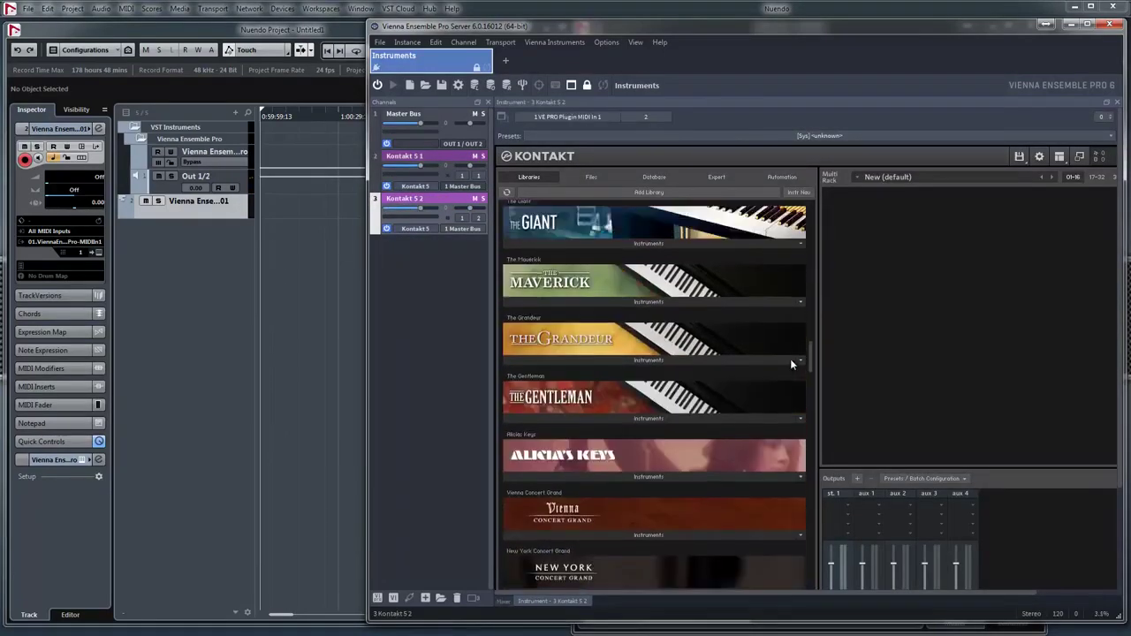
{"action": "scroll", "coordinate": [790, 359], "scroll_direction": "up", "scroll_amount": 1}
{"action": "left_click", "coordinate": [617, 389]}
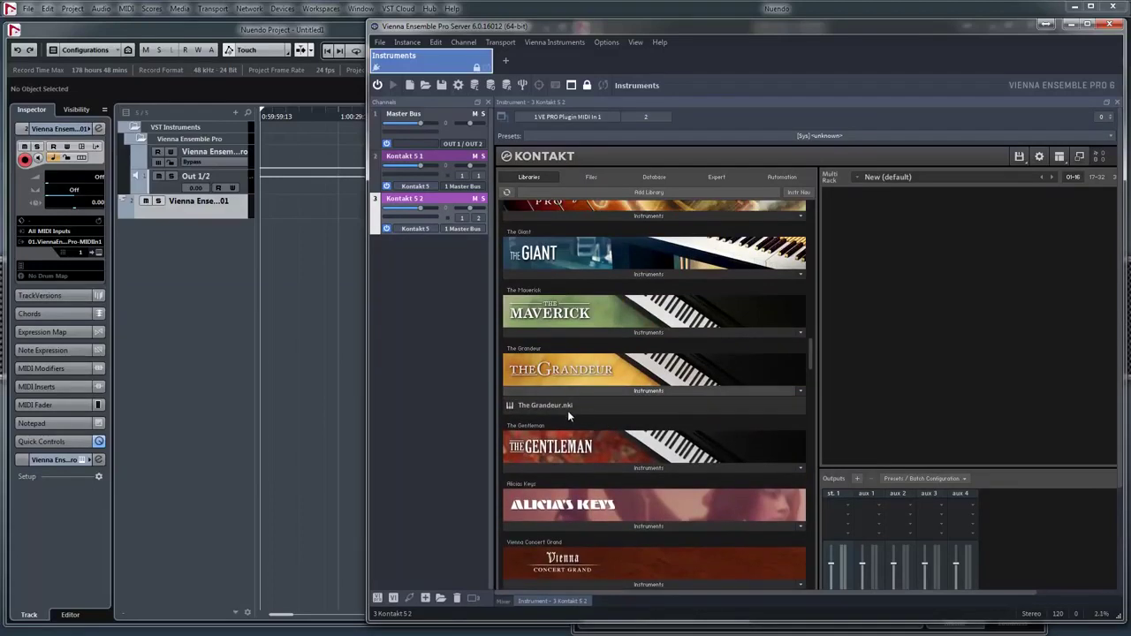
{"action": "left_click_drag", "start_coordinate": [562, 404], "coordinate": [988, 382]}
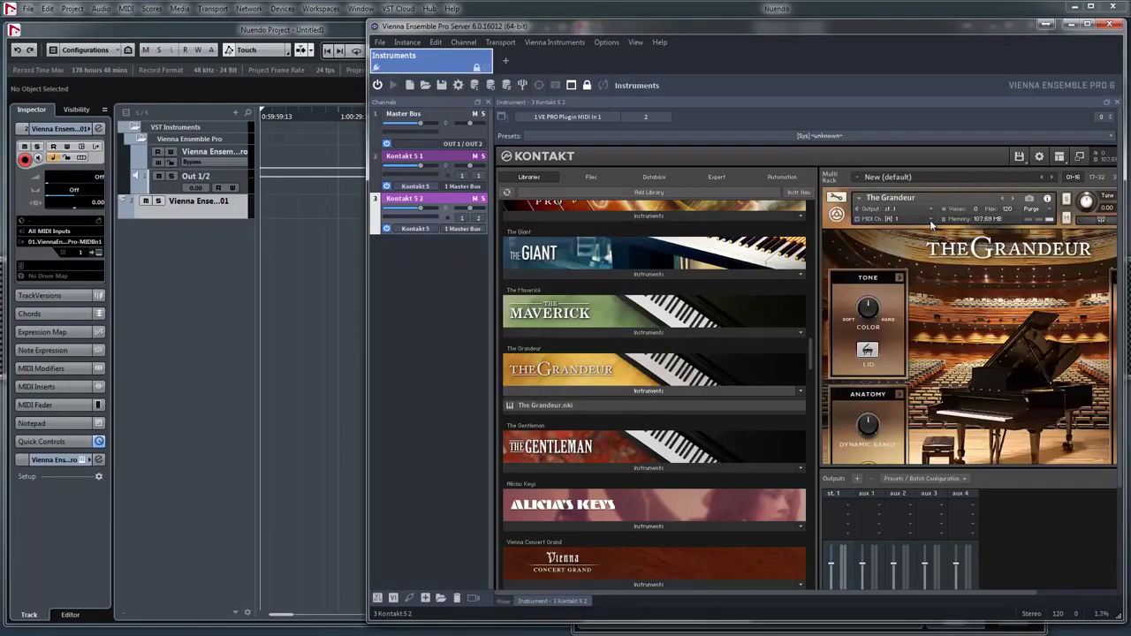
- Set The Grandeur's MIDI channel to Port A, channel 2, and return to the mixer
{"action": "left_click", "coordinate": [932, 222]}
{"action": "mouse_move", "coordinate": [928, 240]}
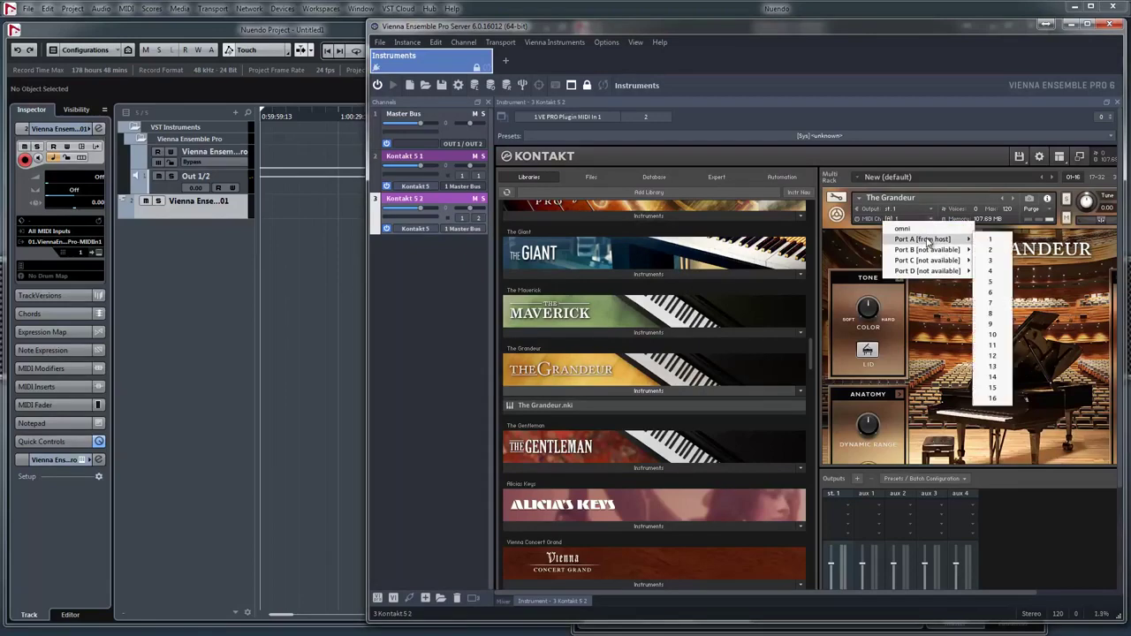
{"action": "left_click", "coordinate": [991, 252]}
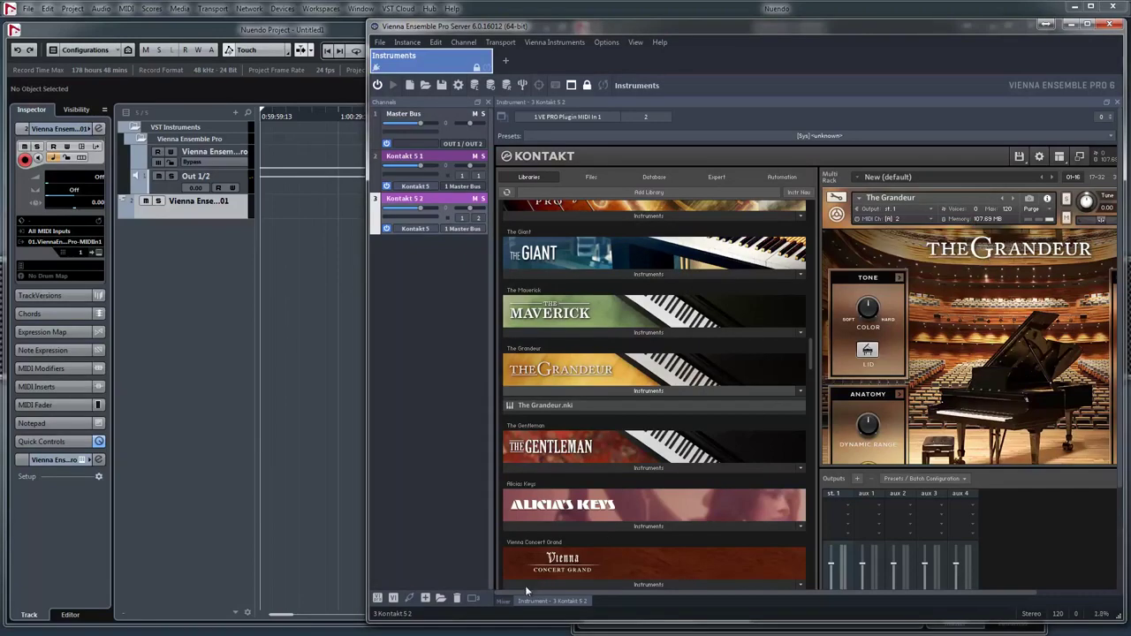
{"action": "left_click", "coordinate": [504, 601]}
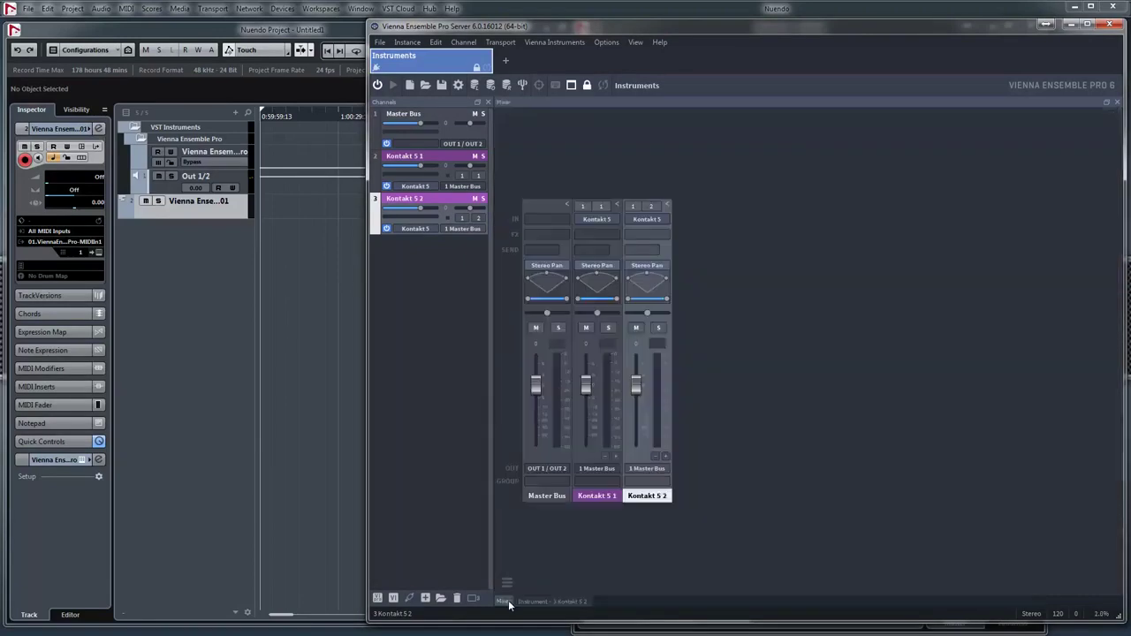
- Set the MIDI input channel of both Kontakt 5 mixer channels to All
{"action": "left_click", "coordinate": [604, 209]}
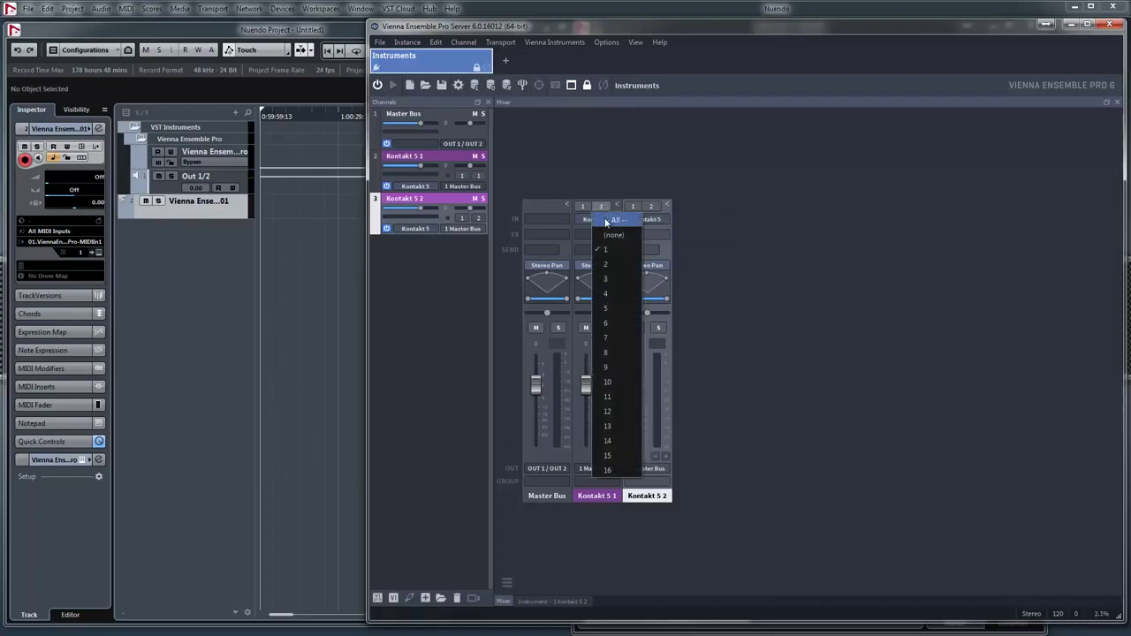
{"action": "left_click", "coordinate": [605, 221]}
{"action": "left_click", "coordinate": [651, 207]}
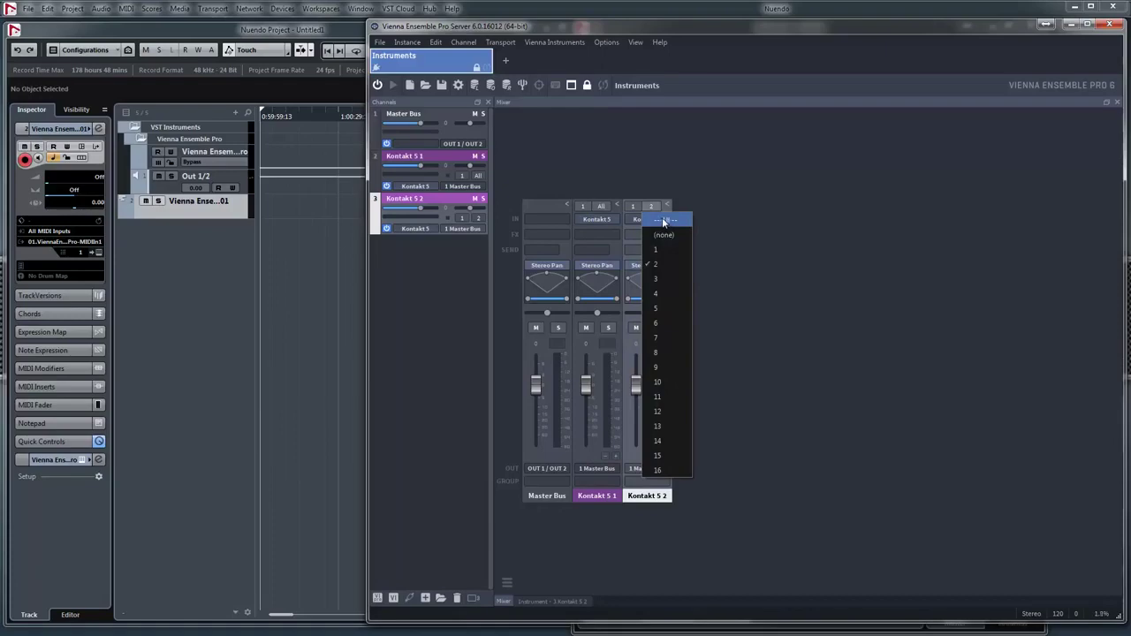
{"action": "left_click", "coordinate": [663, 221]}
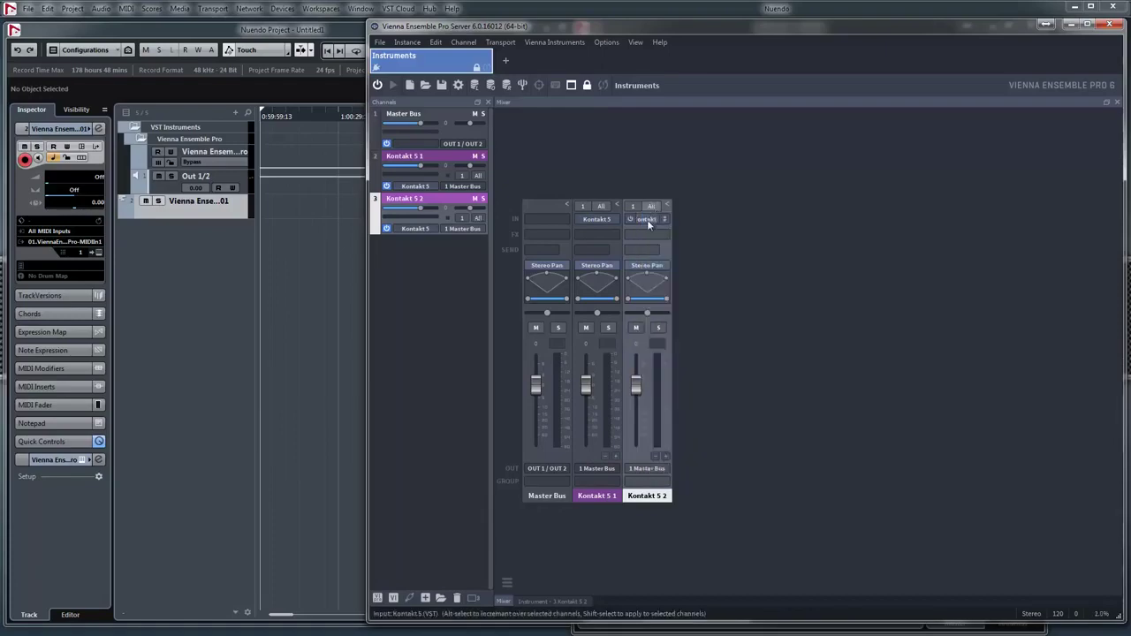
{"action": "double_click", "coordinate": [651, 220]}
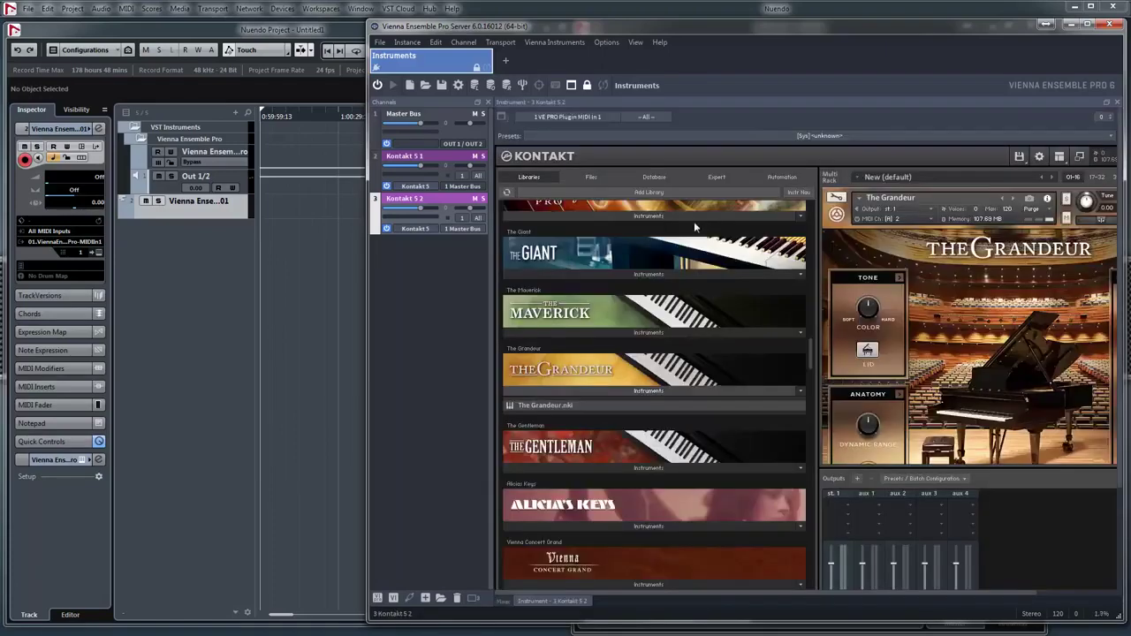
{"action": "left_click", "coordinate": [504, 602]}
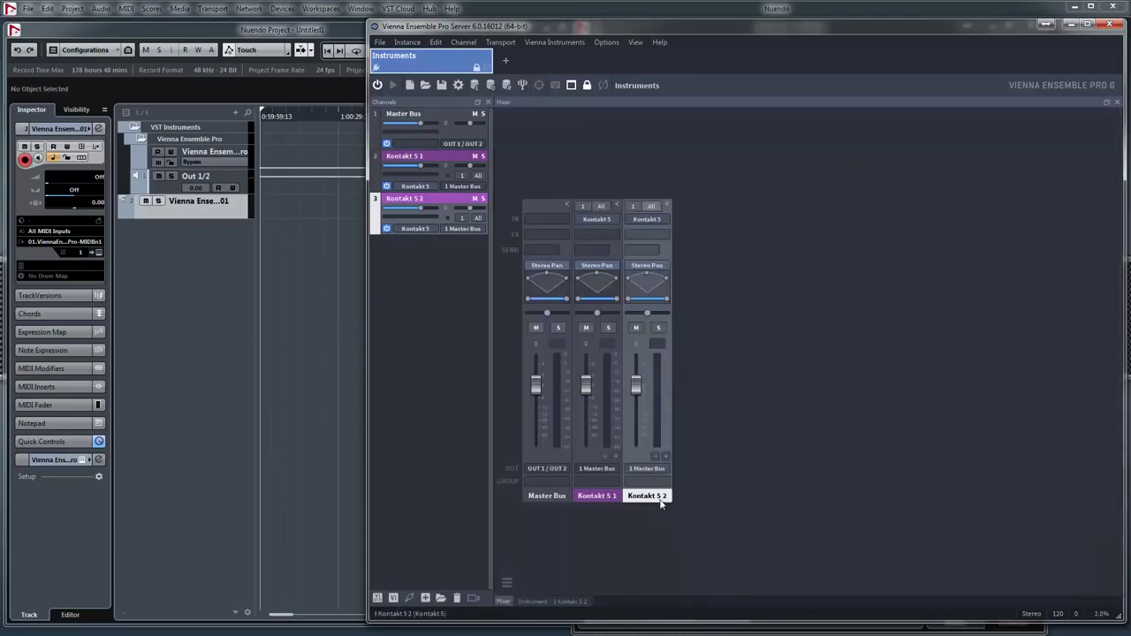
- Rename the Kontakt 5 2 channel to Piano and the Kontakt 5 1 channel to Strings Low
{"action": "double_click", "coordinate": [425, 199]}
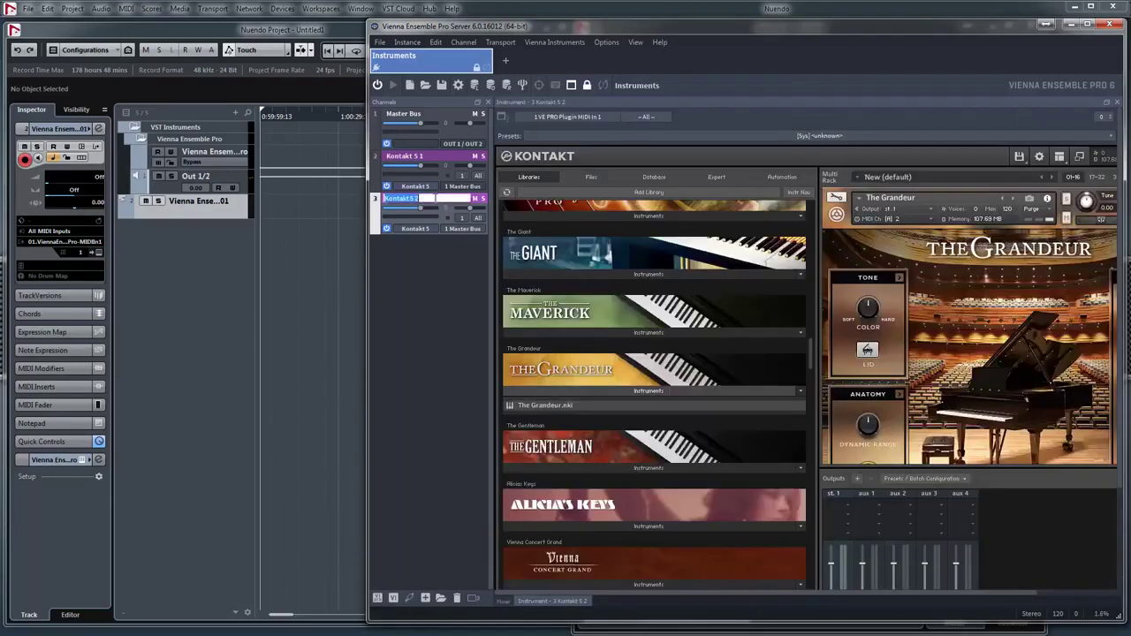
{"action": "type", "text": "Piano"}
{"action": "key", "text": "Return"}
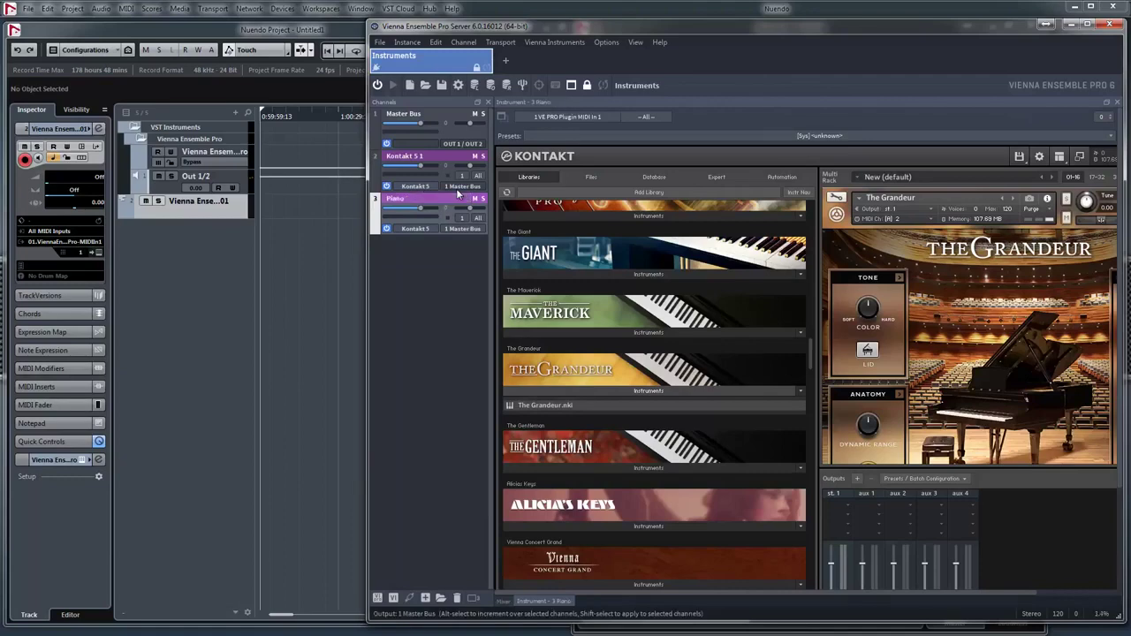
{"action": "left_click", "coordinate": [451, 157]}
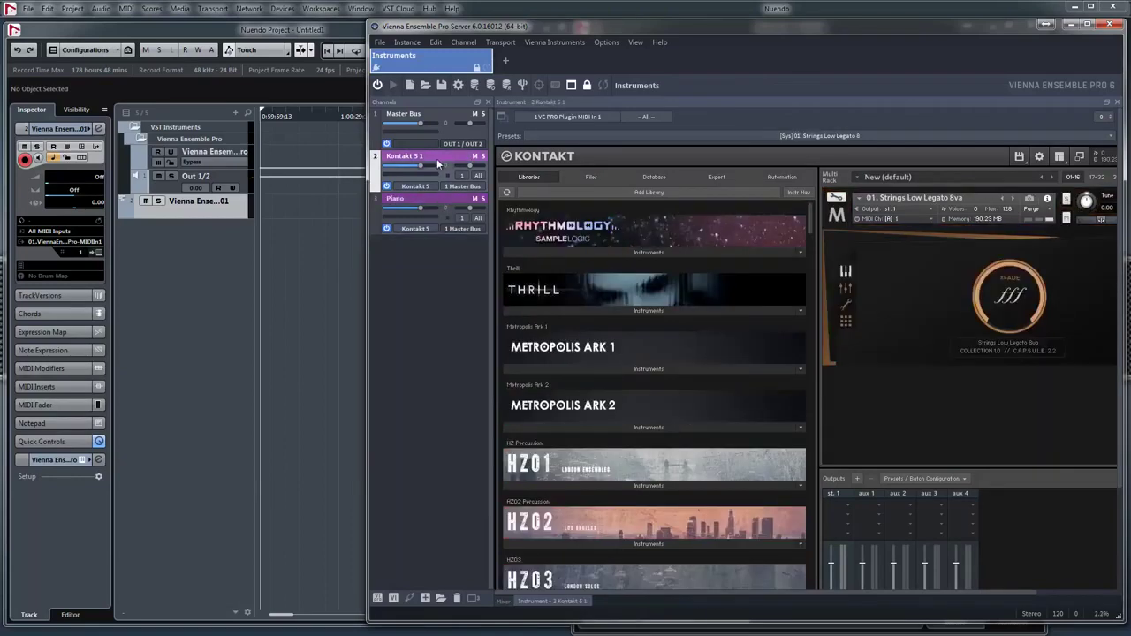
{"action": "left_click", "coordinate": [434, 157]}
{"action": "type", "text": "Strings Low"}
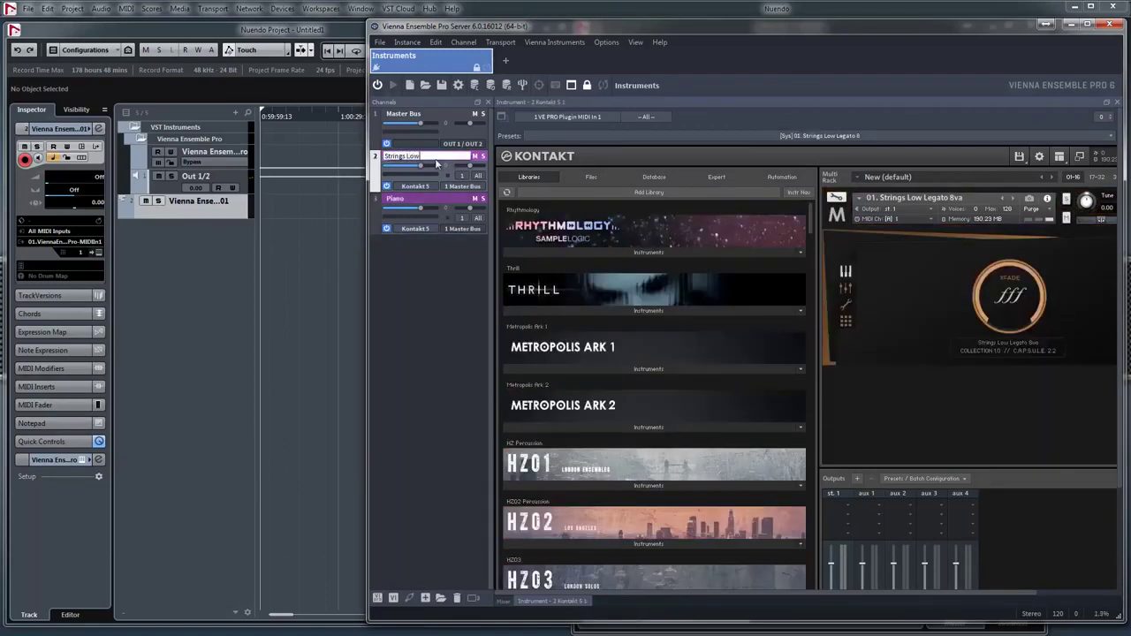
{"action": "key", "text": "Return"}
- Switch to Nuendo and add one MIDI track below the existing Vienna Ensemble Pro MIDI track
{"action": "left_click", "coordinate": [200, 202]}
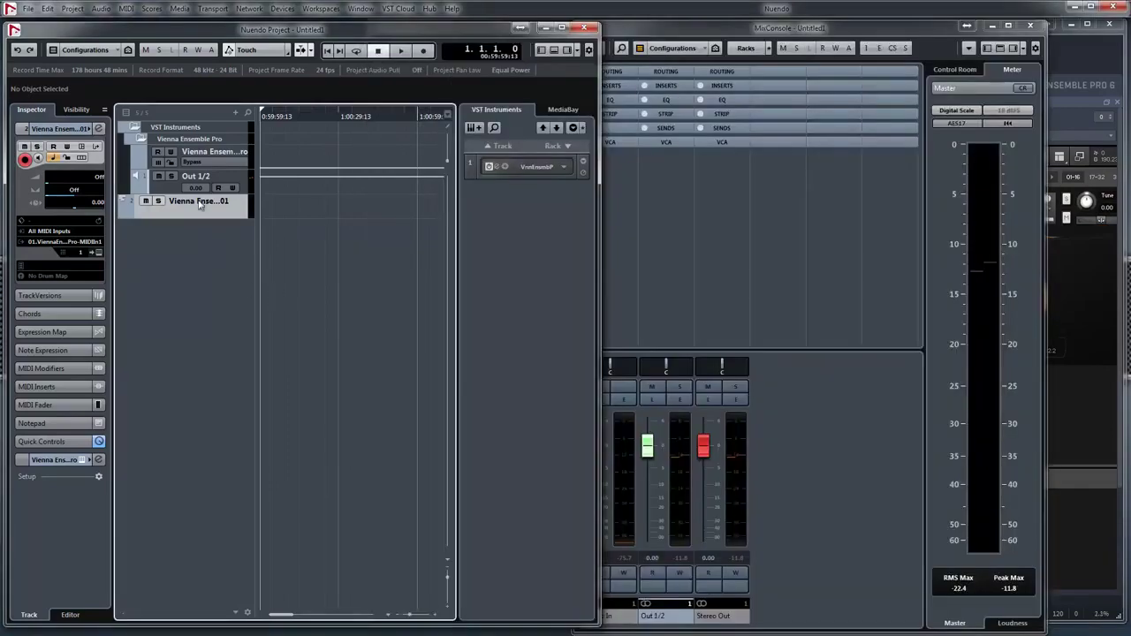
{"action": "right_click", "coordinate": [200, 203]}
{"action": "mouse_move", "coordinate": [313, 213]}
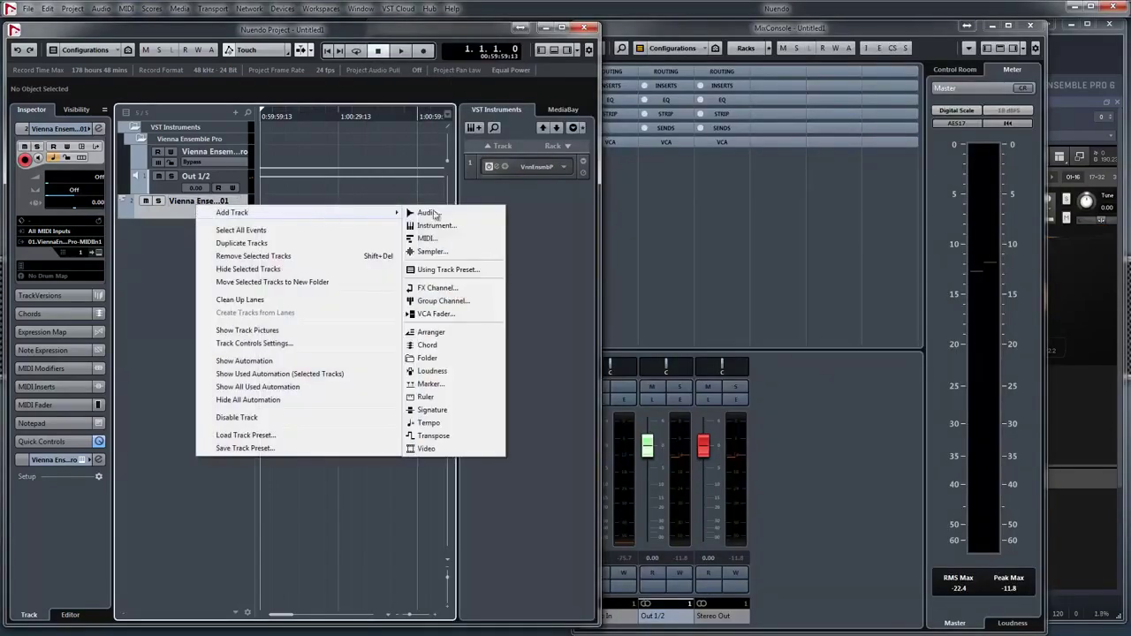
{"action": "left_click", "coordinate": [437, 238]}
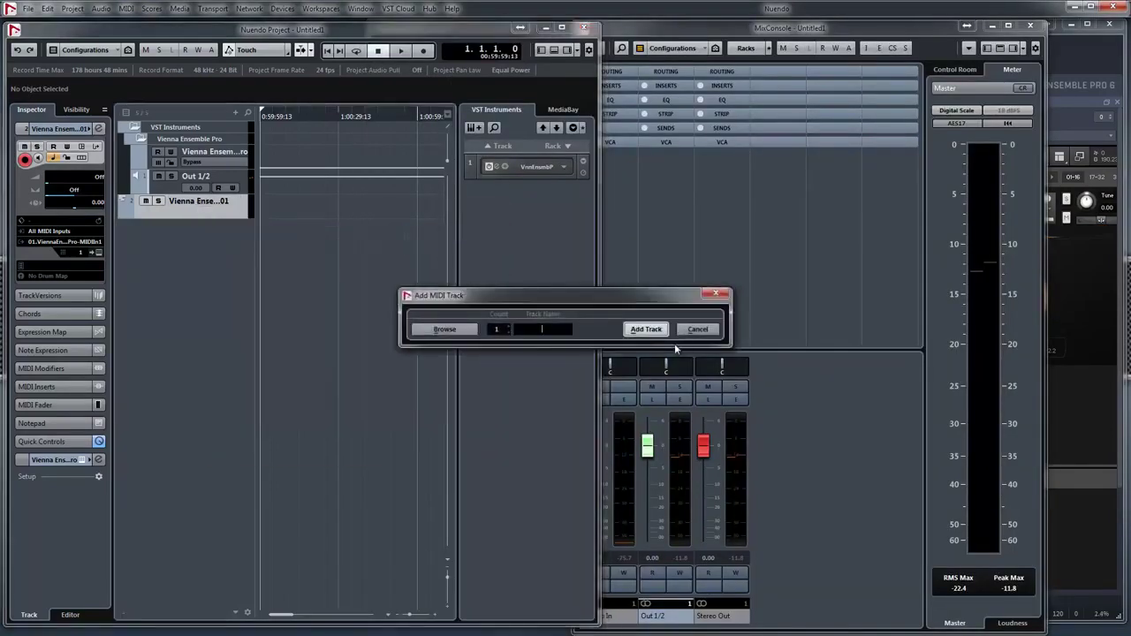
{"action": "left_click", "coordinate": [654, 331]}
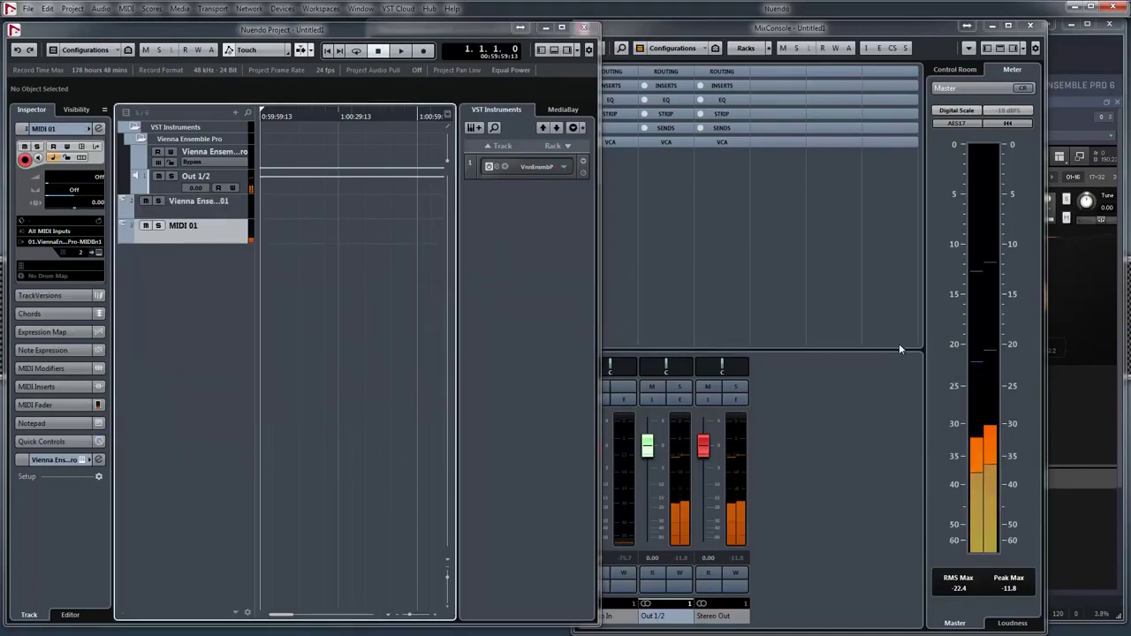
- Bring up the Vienna Ensemble Pro mixer and check its channel meters against the MIDI 01 and Vienna Ensemble Pro MIDI tracks
{"action": "left_click", "coordinate": [359, 296]}
{"action": "key", "text": "F3"}
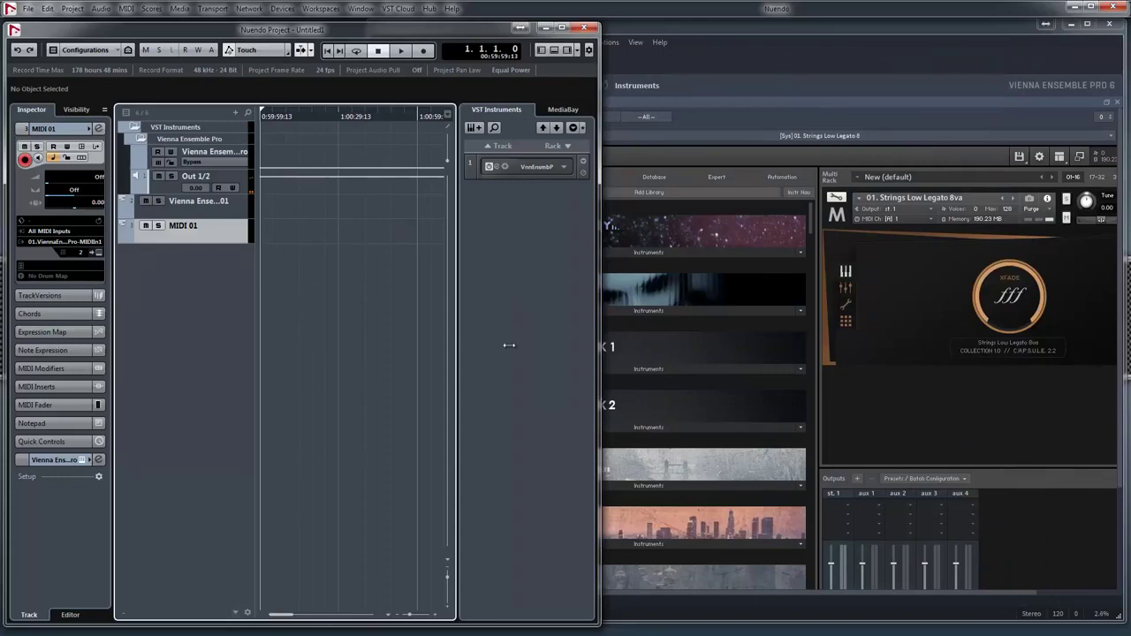
{"action": "left_click", "coordinate": [943, 456]}
{"action": "left_click", "coordinate": [502, 602]}
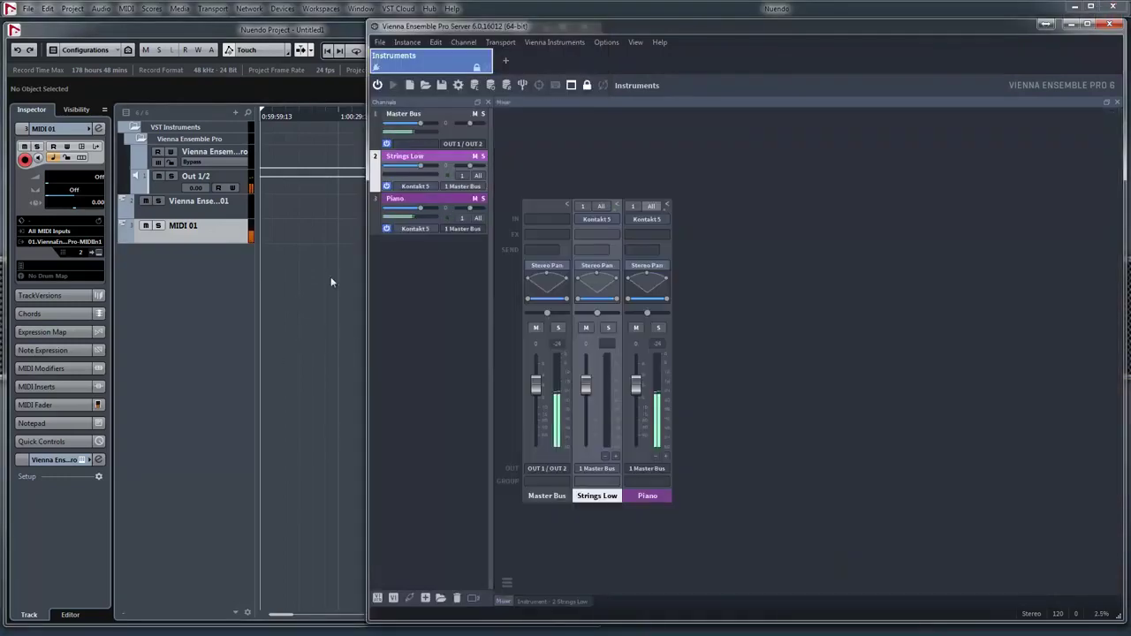
{"action": "left_click", "coordinate": [190, 206]}
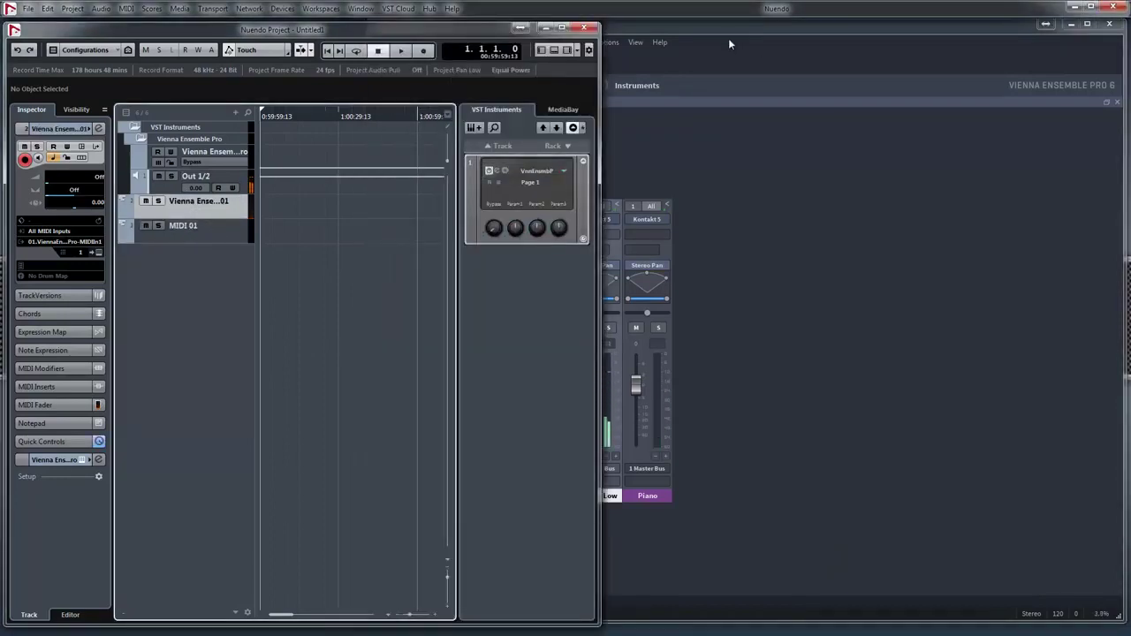
- Move the Vienna Ensemble Pro Server window aside, and return to Nuendo with the MixConsole shown
{"action": "left_click_drag", "start_coordinate": [729, 38], "coordinate": [805, 43]}
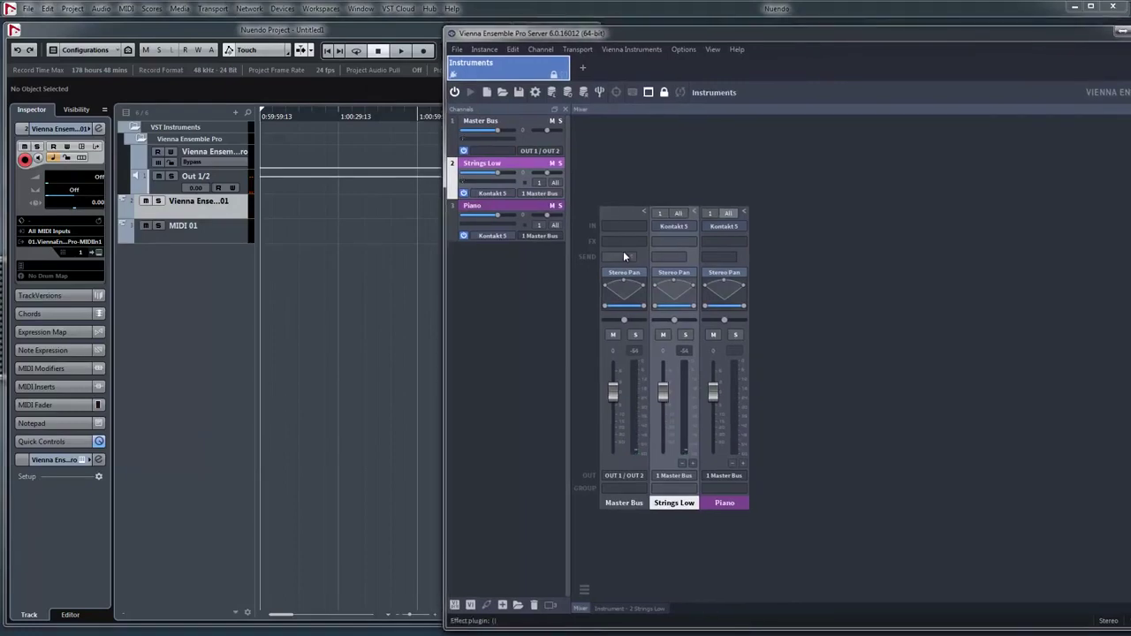
{"action": "left_click", "coordinate": [345, 312]}
{"action": "key", "text": "F11"}
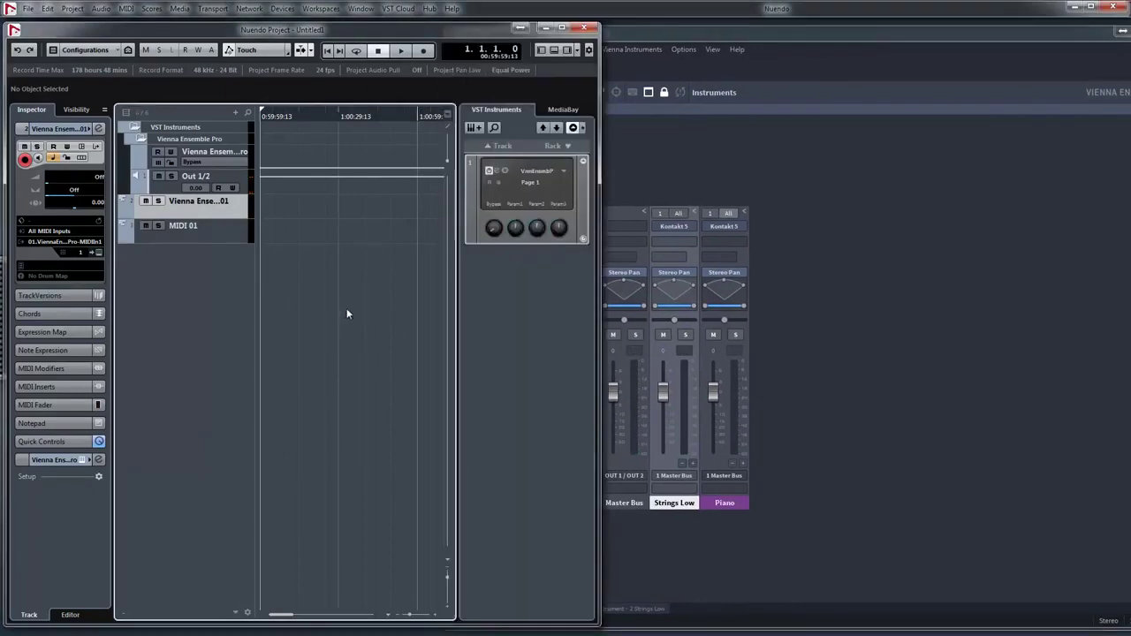
{"action": "key", "text": "F3"}
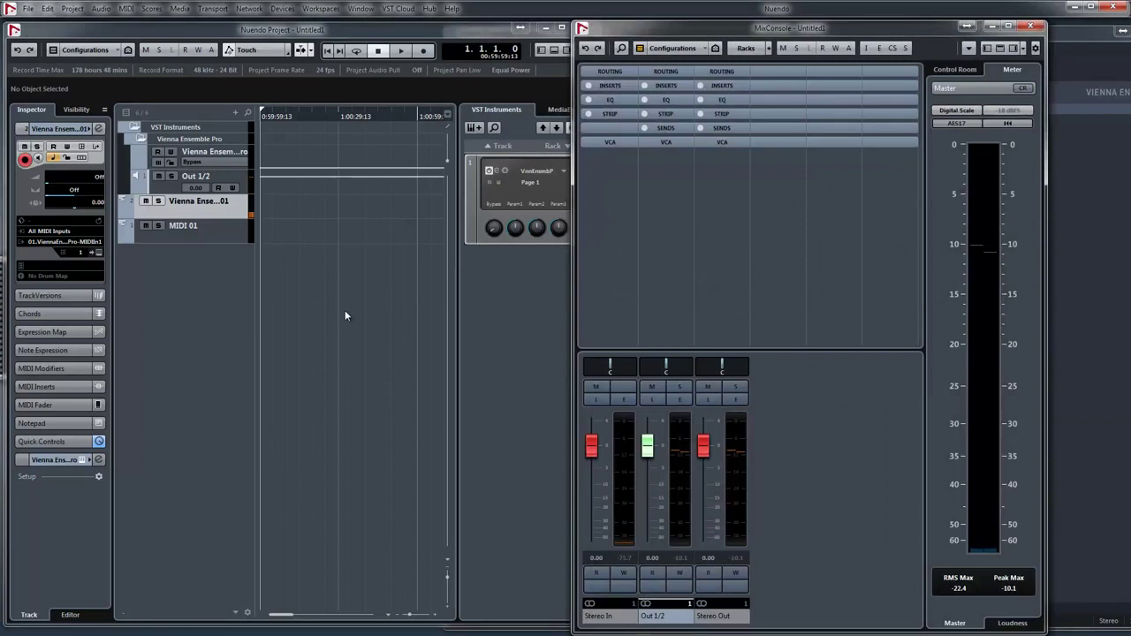
- Rename the MIDI 01 track to Piano and the Vienna Ensemble Pro MIDI track to Strings Low
{"action": "double_click", "coordinate": [196, 226]}
{"action": "type", "text": "Piano"}
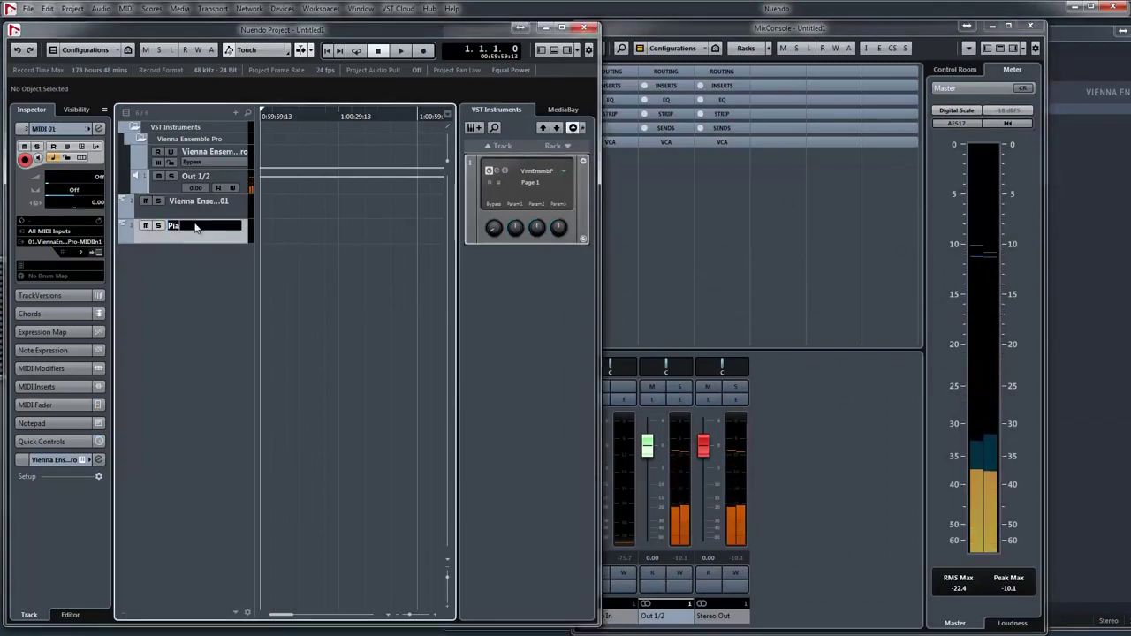
{"action": "key", "text": "Return"}
{"action": "double_click", "coordinate": [205, 202]}
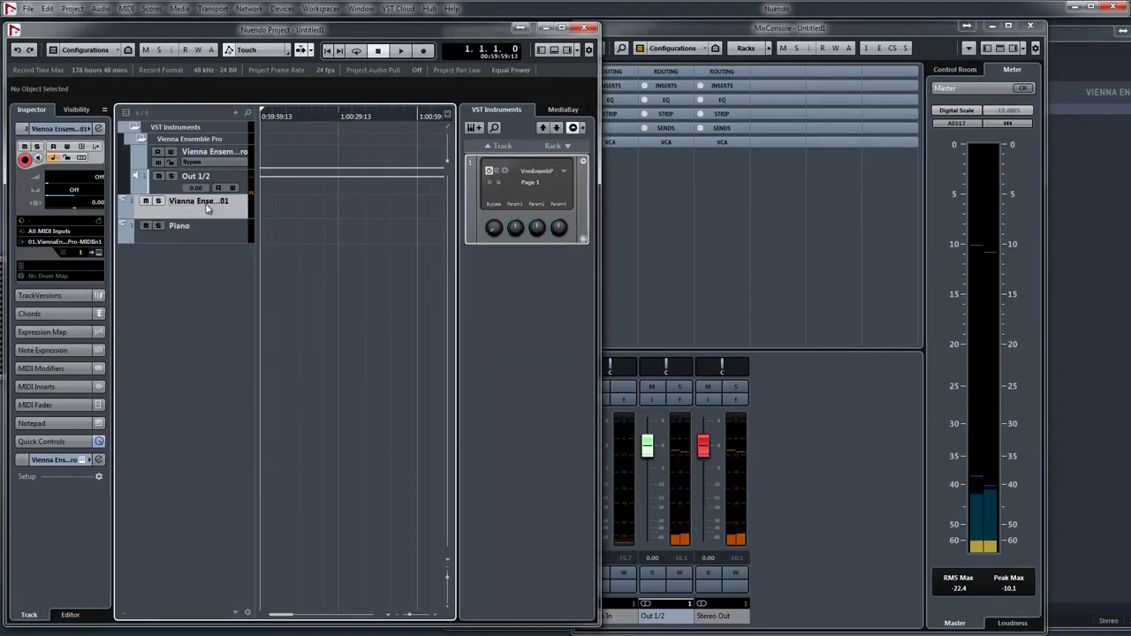
{"action": "type", "text": "Strings Low"}
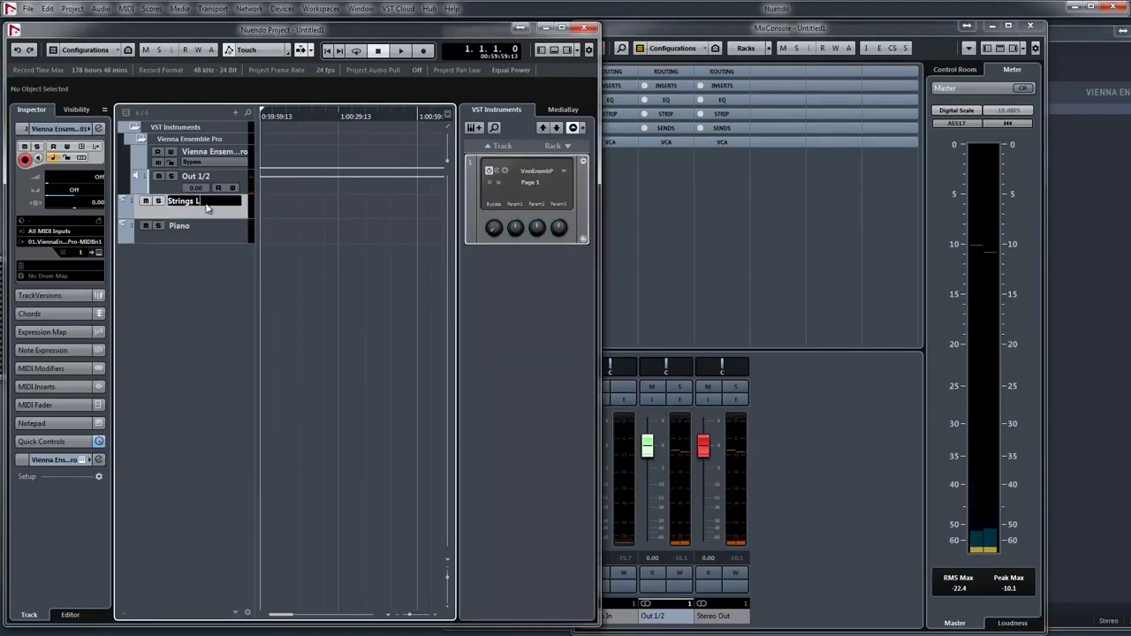
{"action": "key", "text": "Return"}
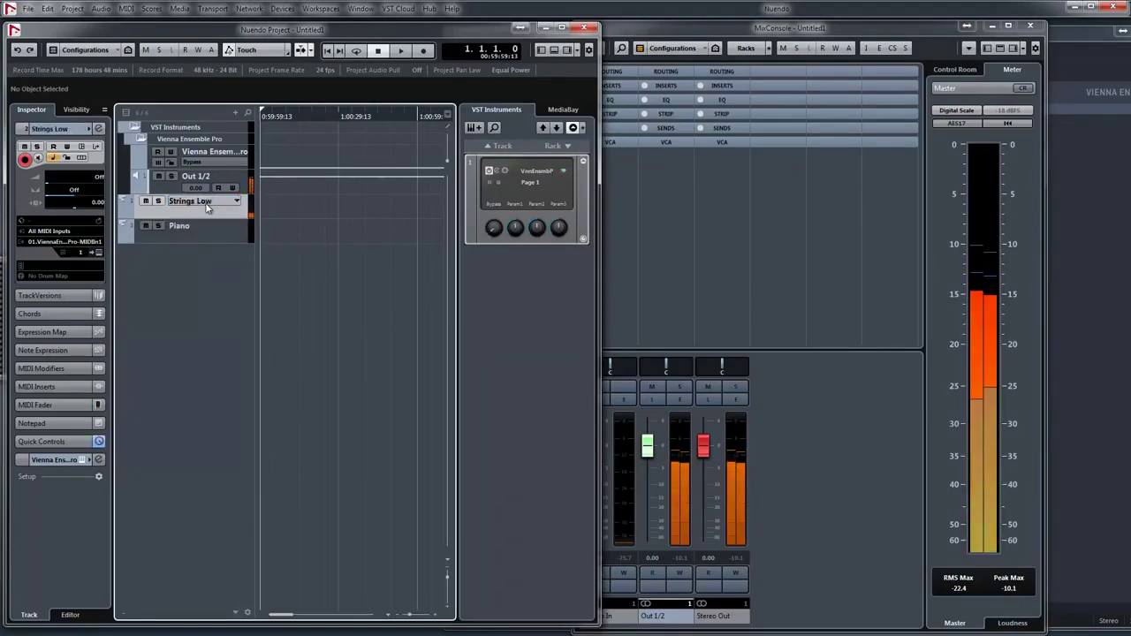
{"action": "key", "text": "Down"}
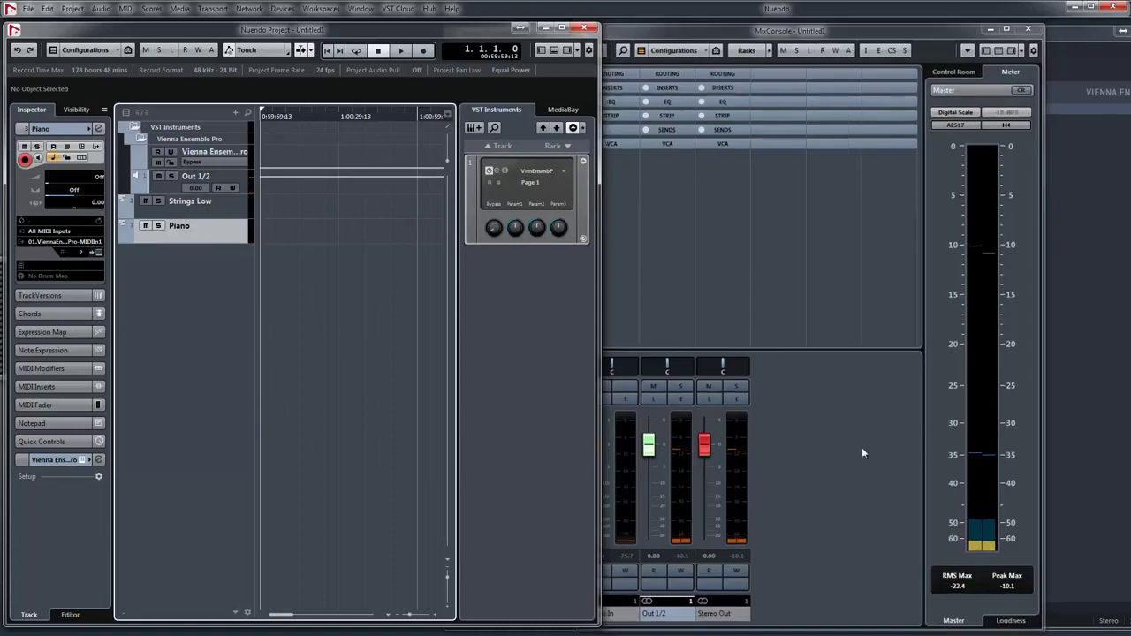
- Switch to Vienna Ensemble Pro Server and route the Strings Low channel's output to OUT 1 / OUT 2
{"action": "left_click", "coordinate": [863, 457]}
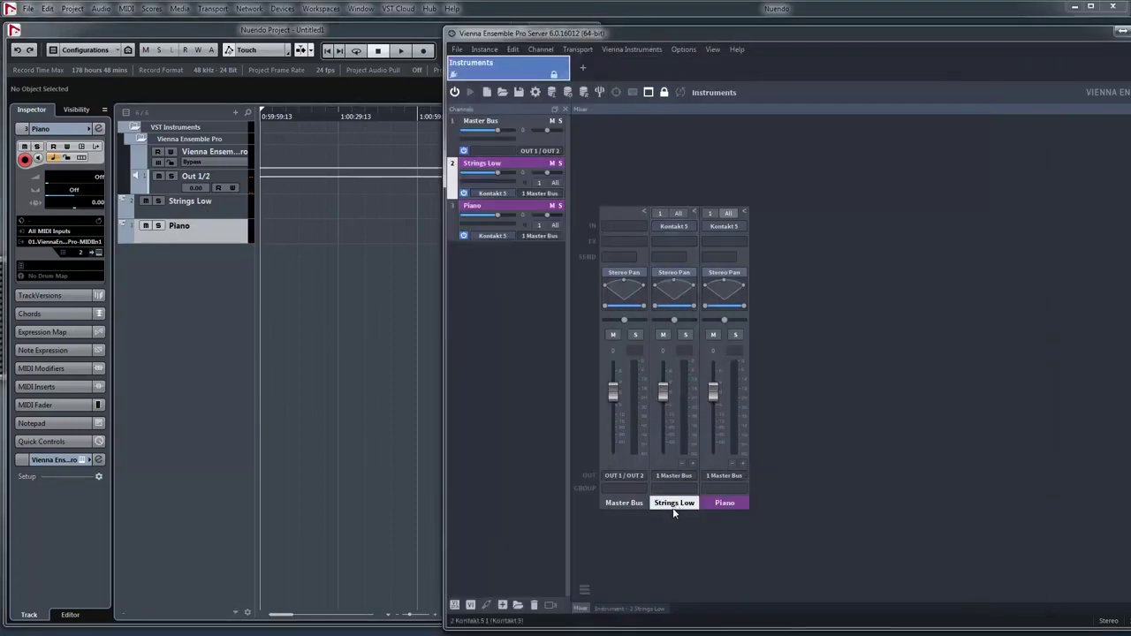
{"action": "left_click", "coordinate": [675, 505]}
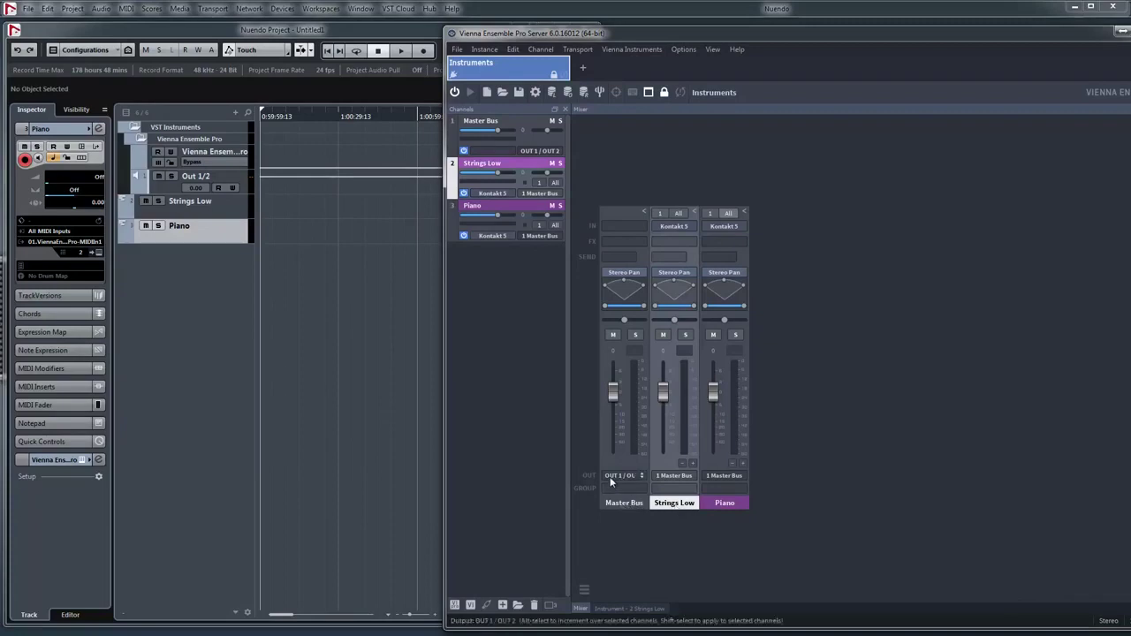
{"action": "left_click", "coordinate": [693, 477]}
{"action": "mouse_move", "coordinate": [717, 525]}
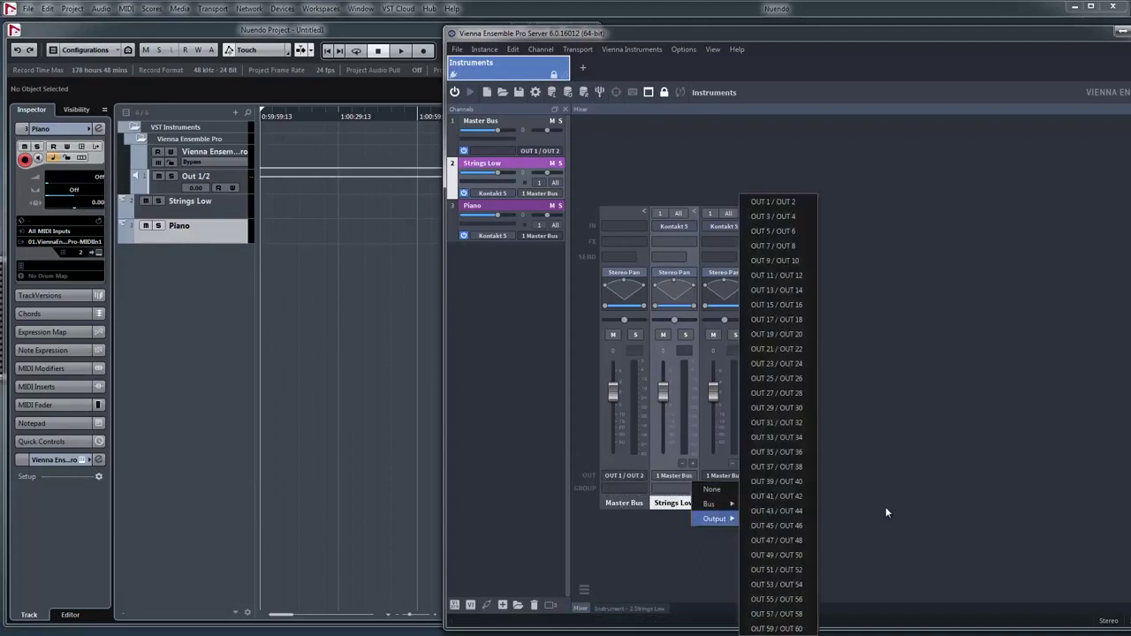
{"action": "left_click", "coordinate": [758, 201]}
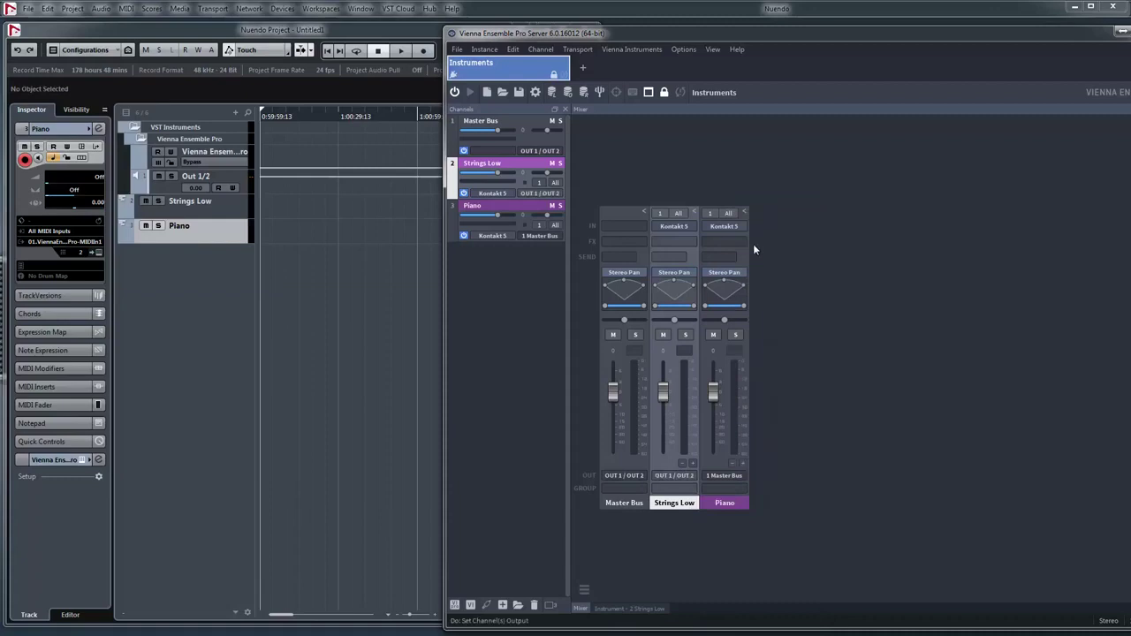
- Route the Piano channel's output to OUT 3 / OUT 4
{"action": "left_click", "coordinate": [740, 478]}
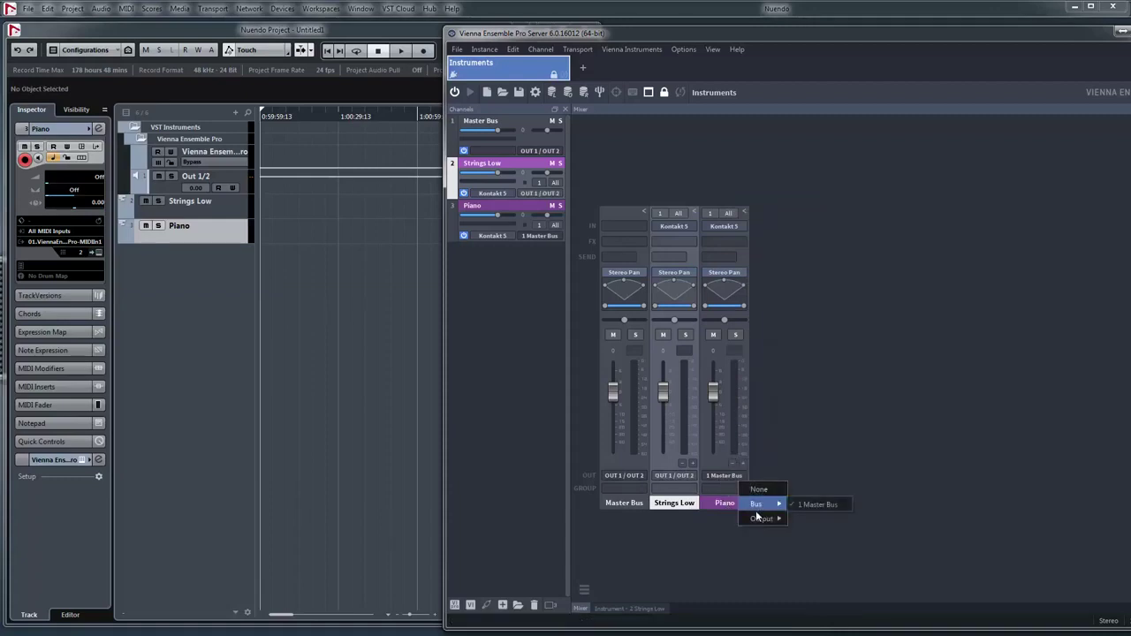
{"action": "mouse_move", "coordinate": [760, 518]}
{"action": "left_click", "coordinate": [814, 217]}
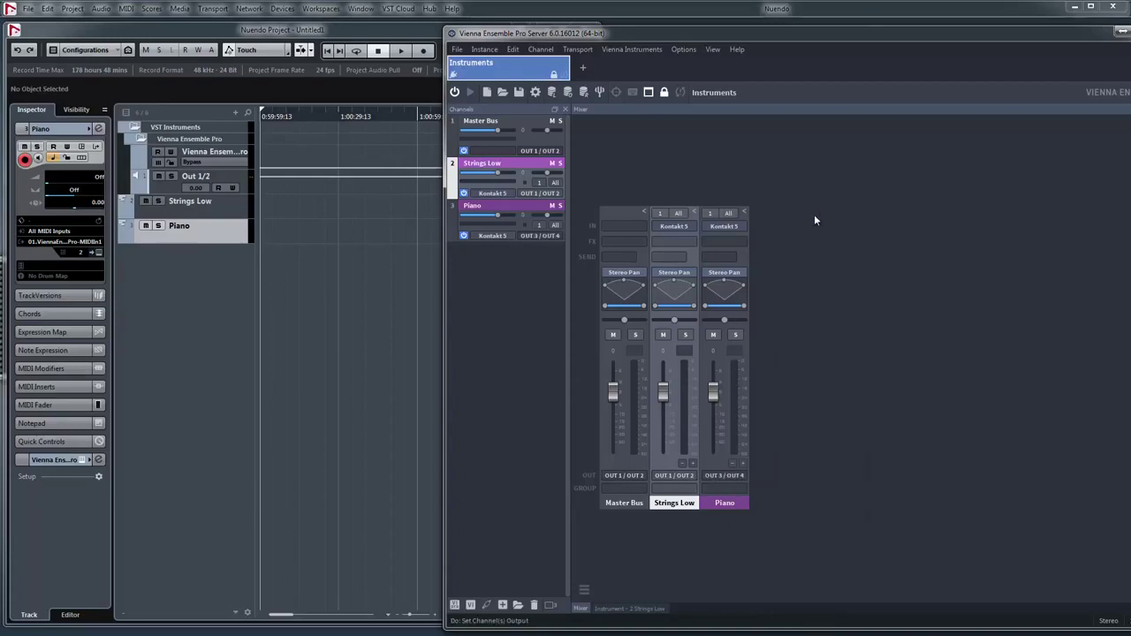
- Select the Strings Low and Piano tracks in Nuendo one after the other and check their meters in the Vienna Ensemble Pro mixer
{"action": "left_click", "coordinate": [215, 207]}
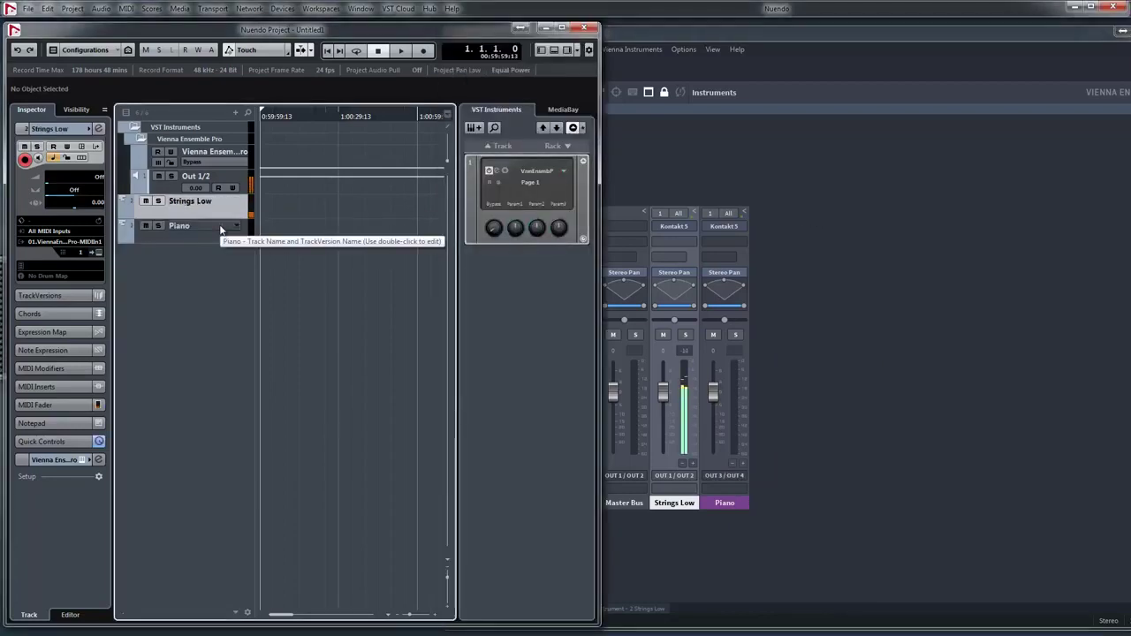
{"action": "left_click", "coordinate": [221, 230]}
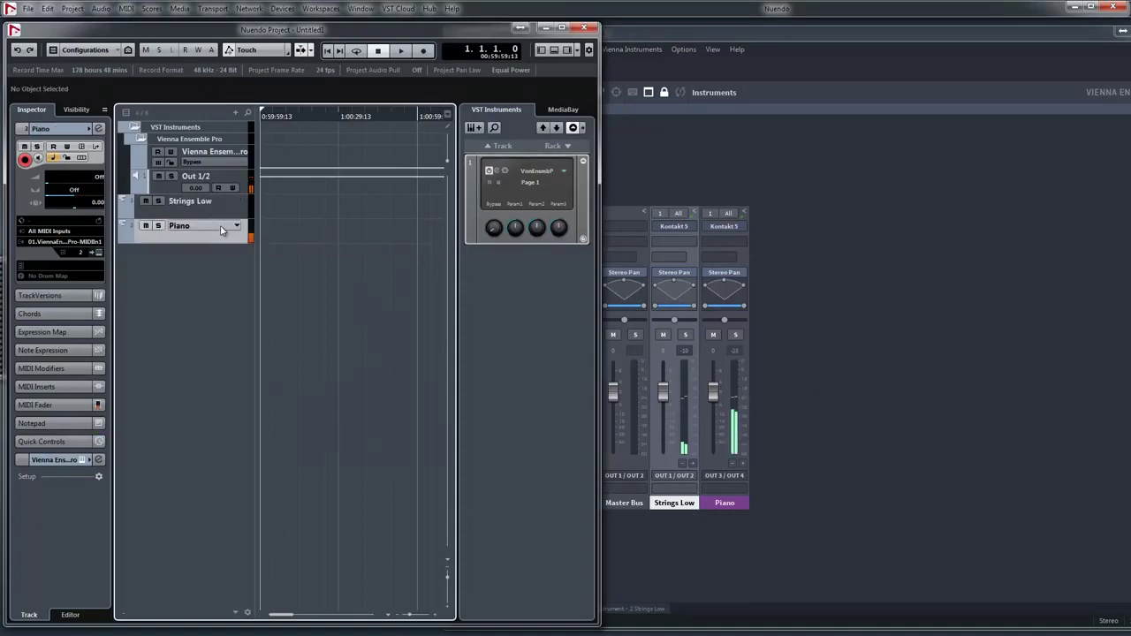
{"action": "left_click", "coordinate": [796, 425]}
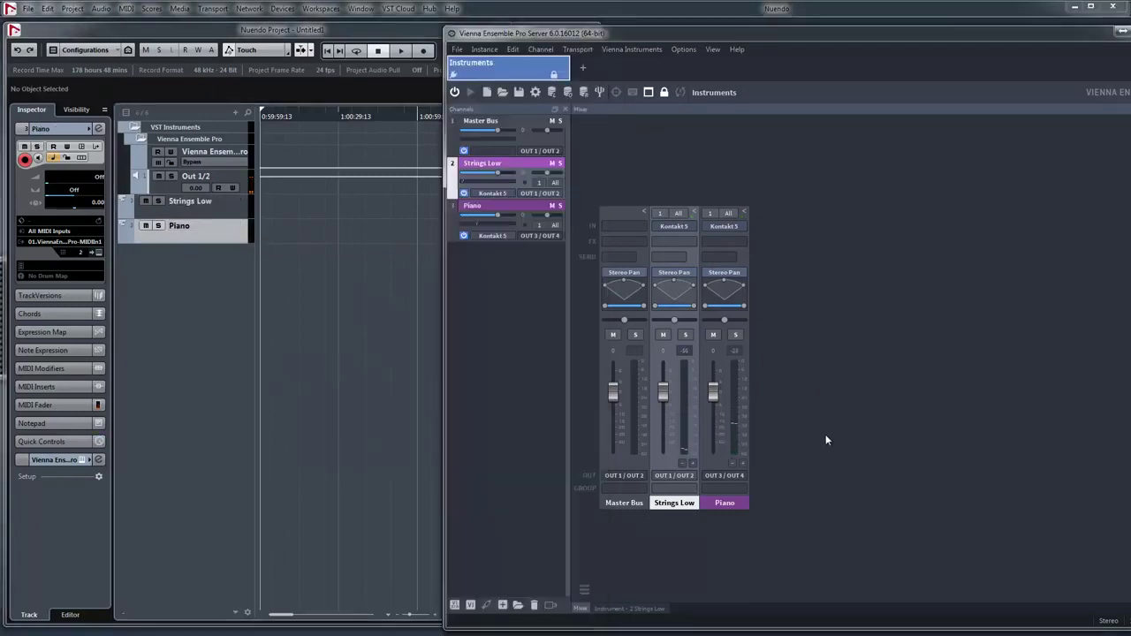
{"action": "left_click", "coordinate": [283, 383]}
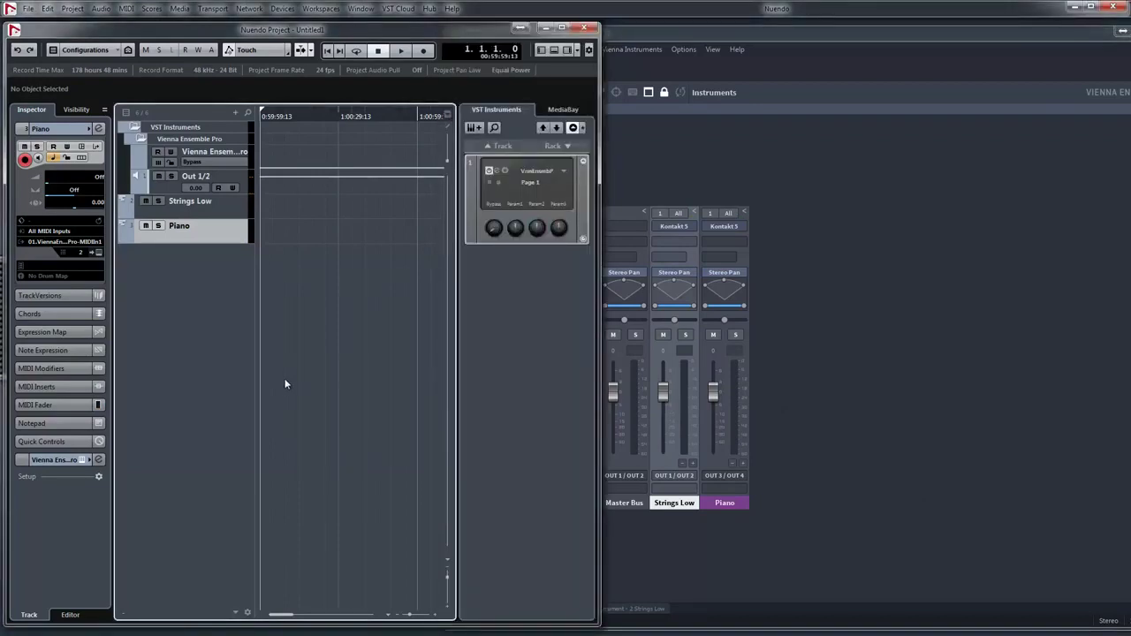
{"action": "key", "text": "F11"}
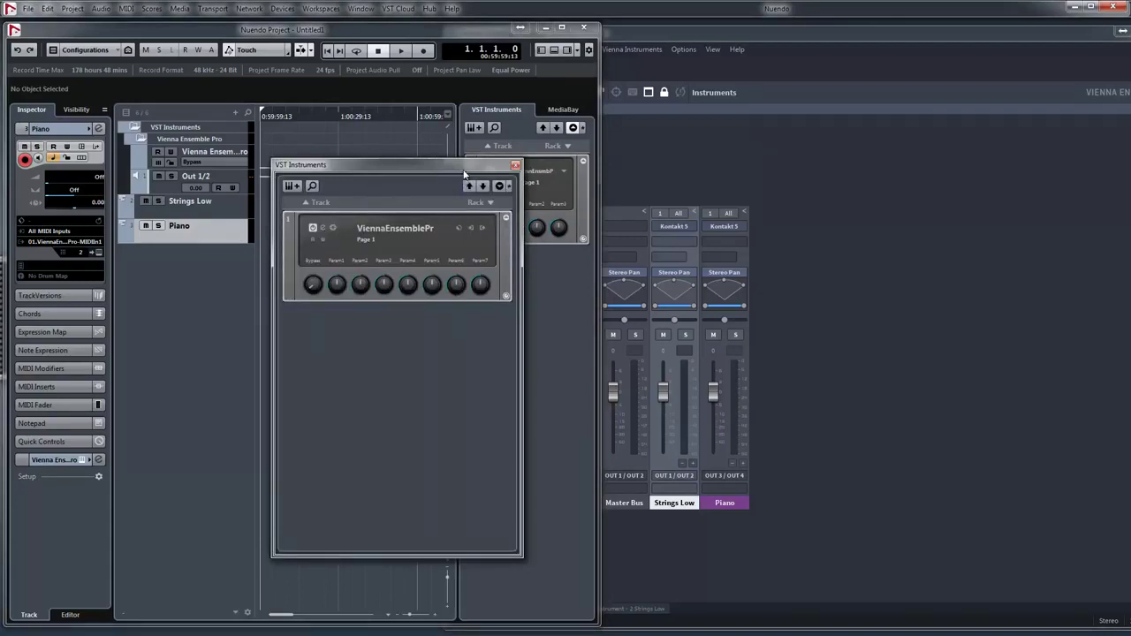
{"action": "left_click_drag", "start_coordinate": [464, 174], "coordinate": [469, 172]}
{"action": "left_click", "coordinate": [487, 228]}
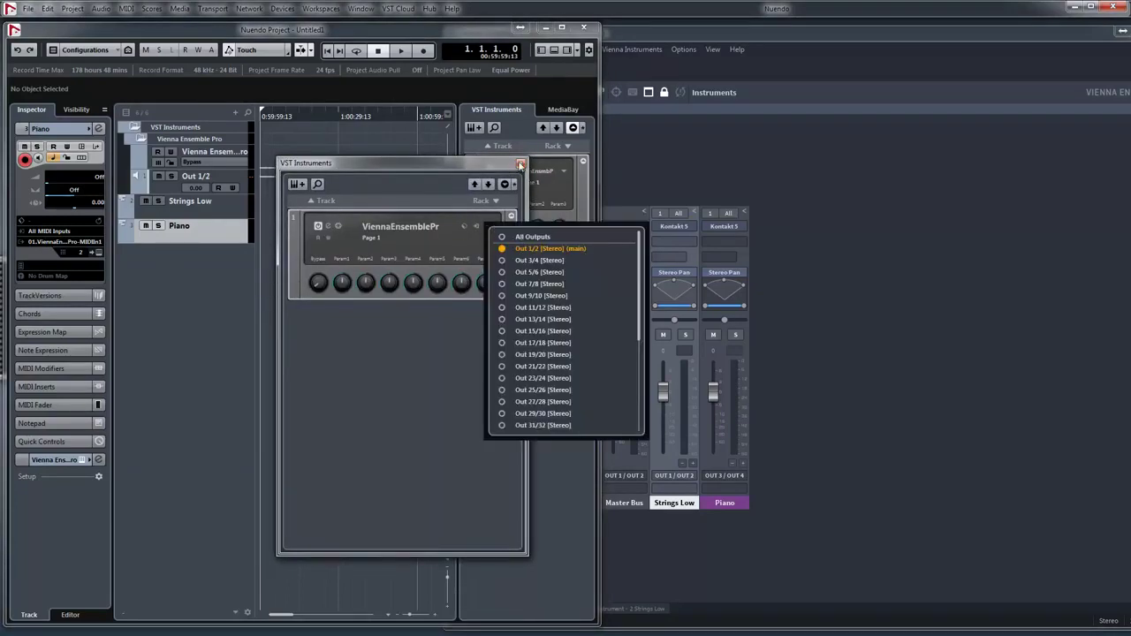
{"action": "left_click", "coordinate": [521, 164]}
{"action": "left_click", "coordinate": [521, 165]}
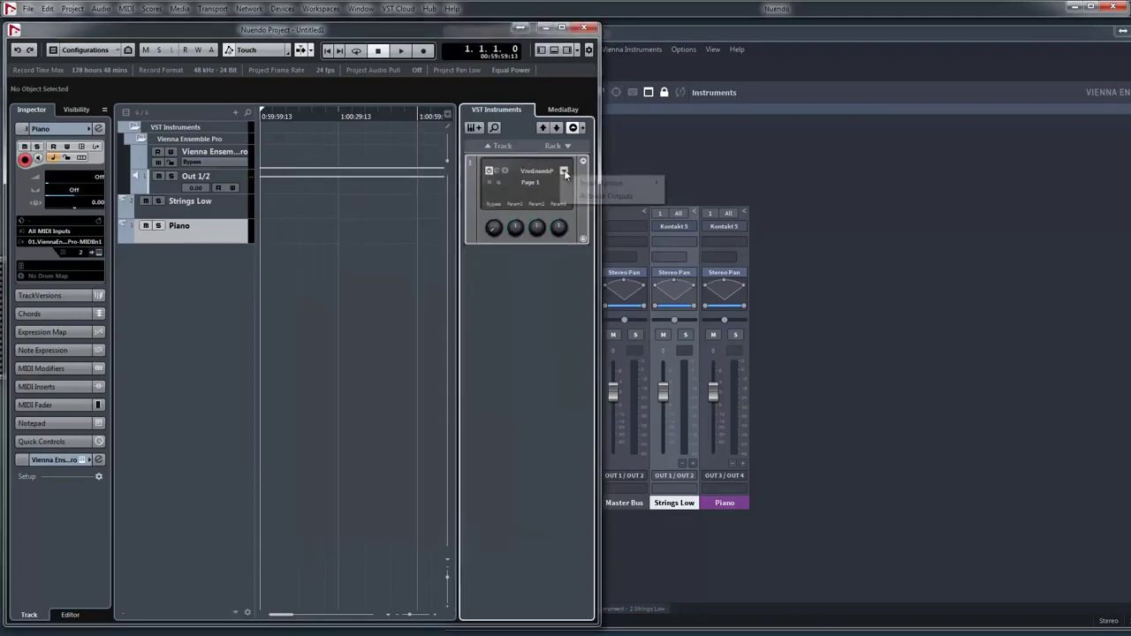
- Open the MixConsole and activate the Out 3/4 [Stereo] output of the Vienna Ensemble Pro instrument in Nuendo
{"action": "left_click", "coordinate": [564, 171]}
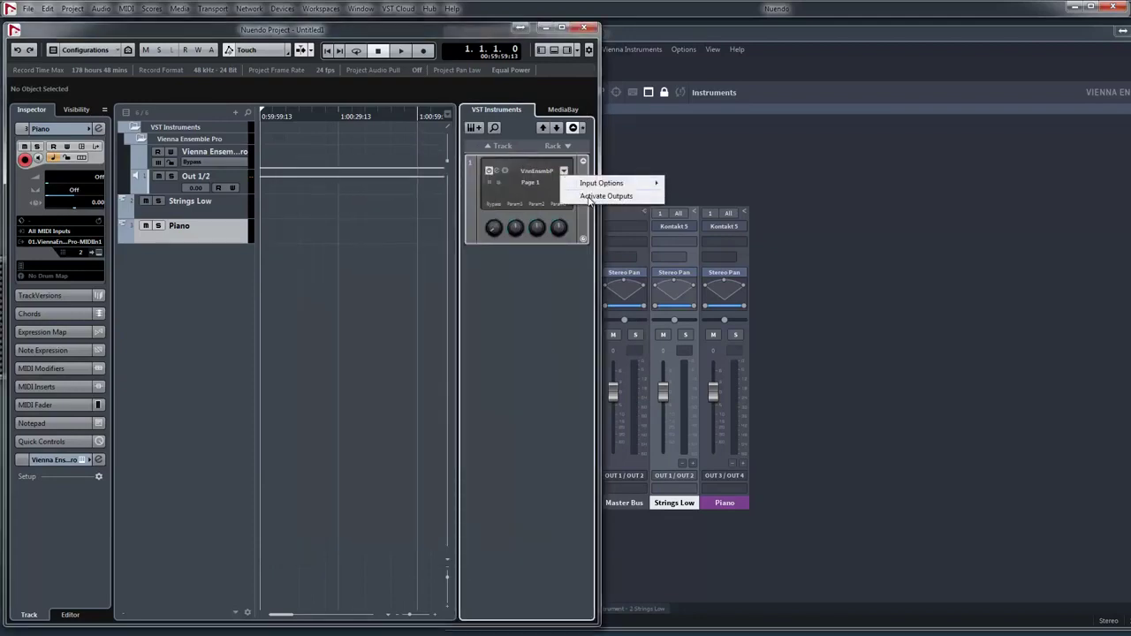
{"action": "left_click", "coordinate": [589, 197]}
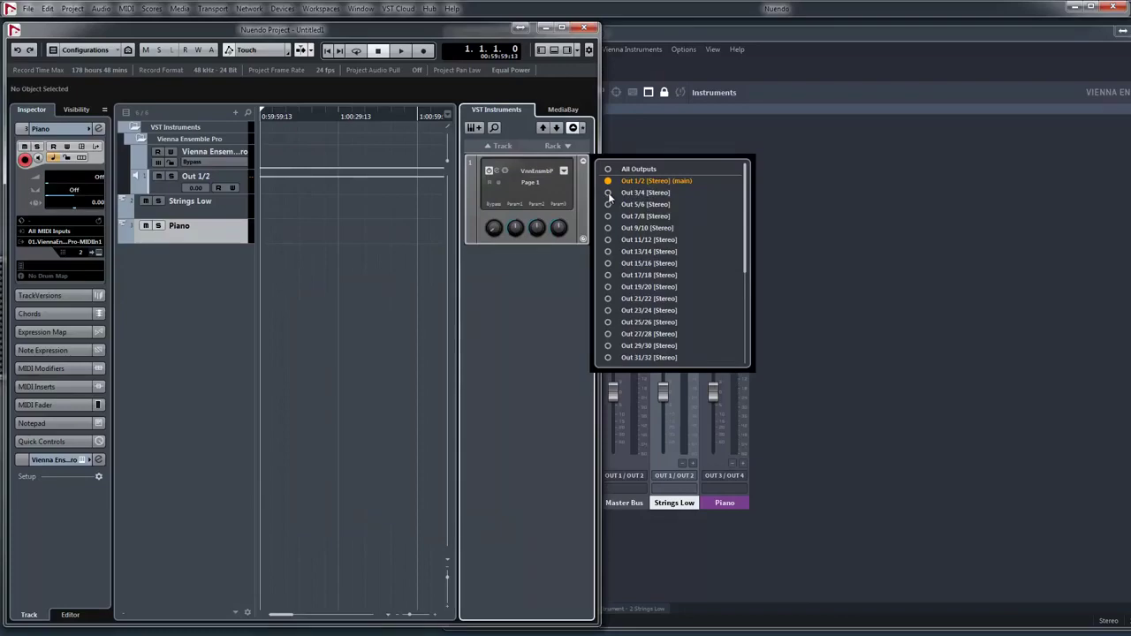
{"action": "key", "text": "F3"}
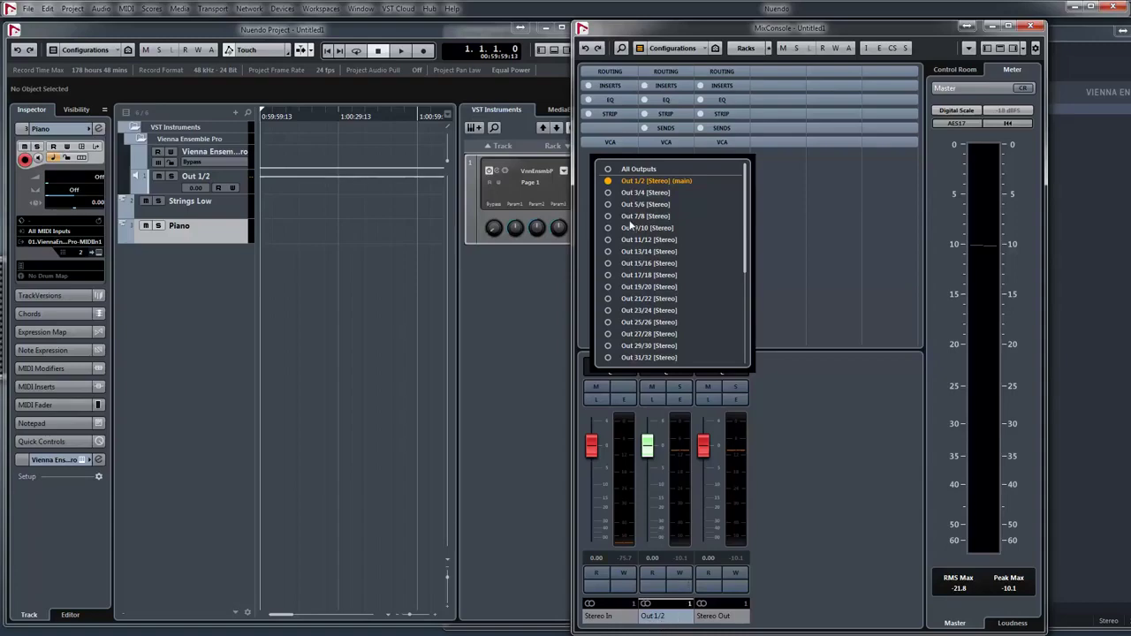
{"action": "left_click", "coordinate": [609, 193]}
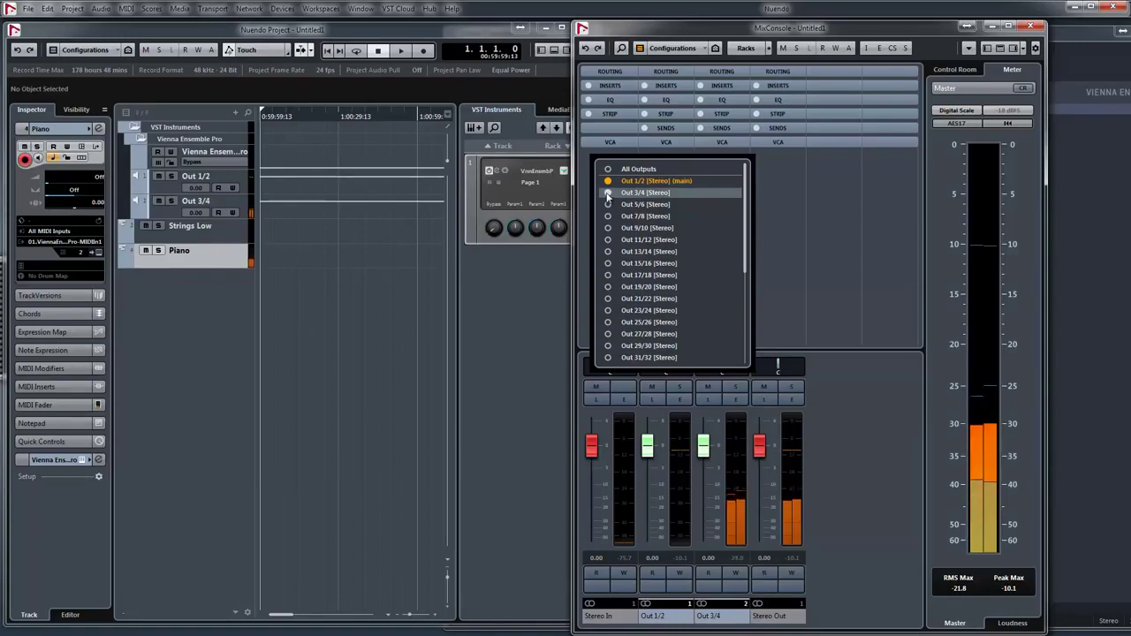
- Select the Strings Low and Piano tracks one after the other and check their output meters in the MixConsole
{"action": "left_click", "coordinate": [234, 235]}
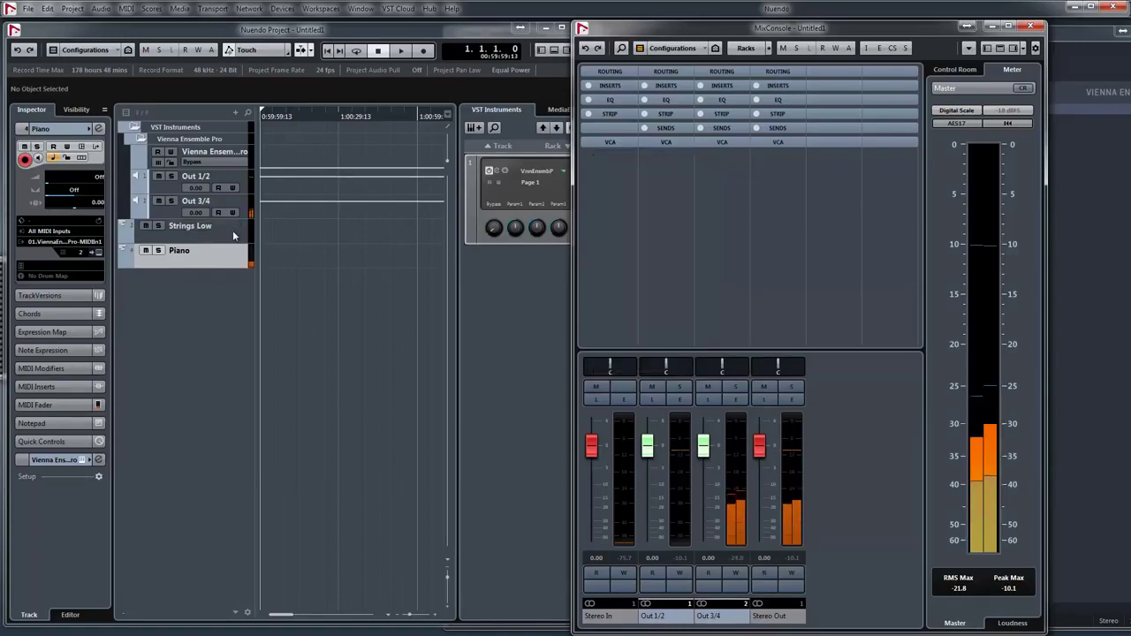
{"action": "left_click", "coordinate": [232, 237]}
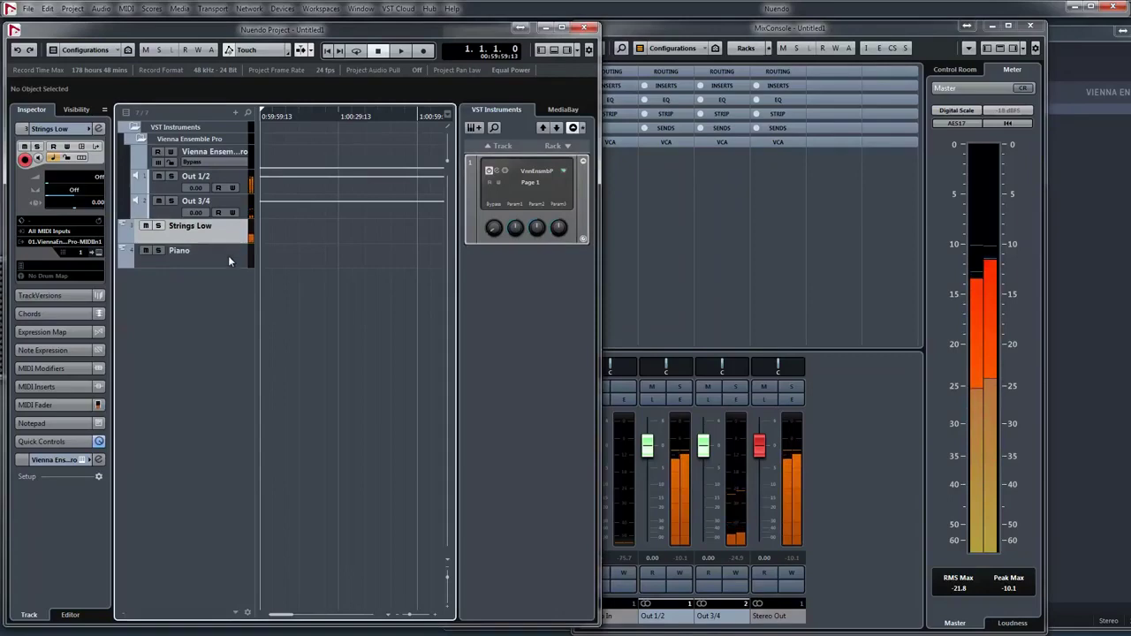
{"action": "left_click", "coordinate": [228, 254]}
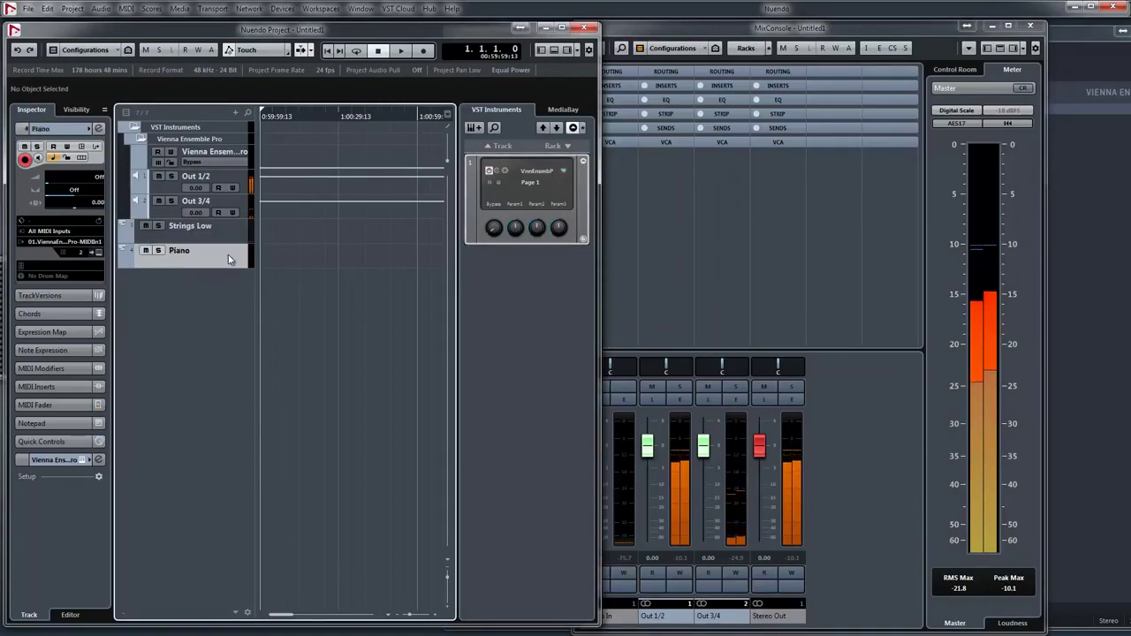
- Search the effects for "revelat" and insert the REVelation reverb in the first insert slot of the Out 3/4 channel
{"action": "left_click", "coordinate": [747, 101]}
{"action": "left_click", "coordinate": [747, 101]}
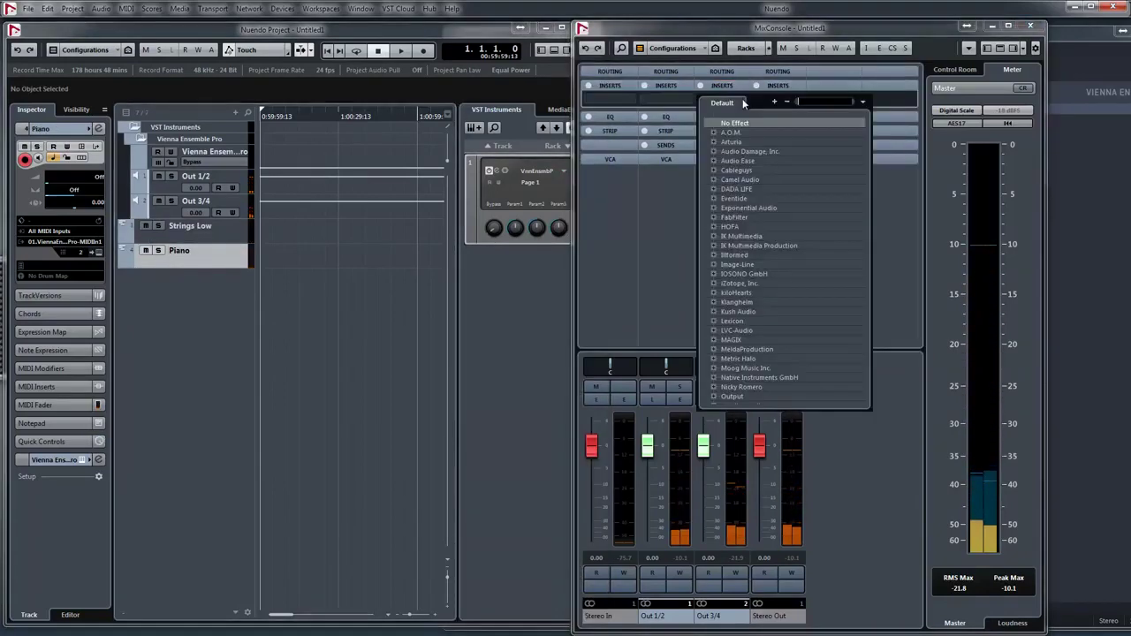
{"action": "type", "text": "revelat"}
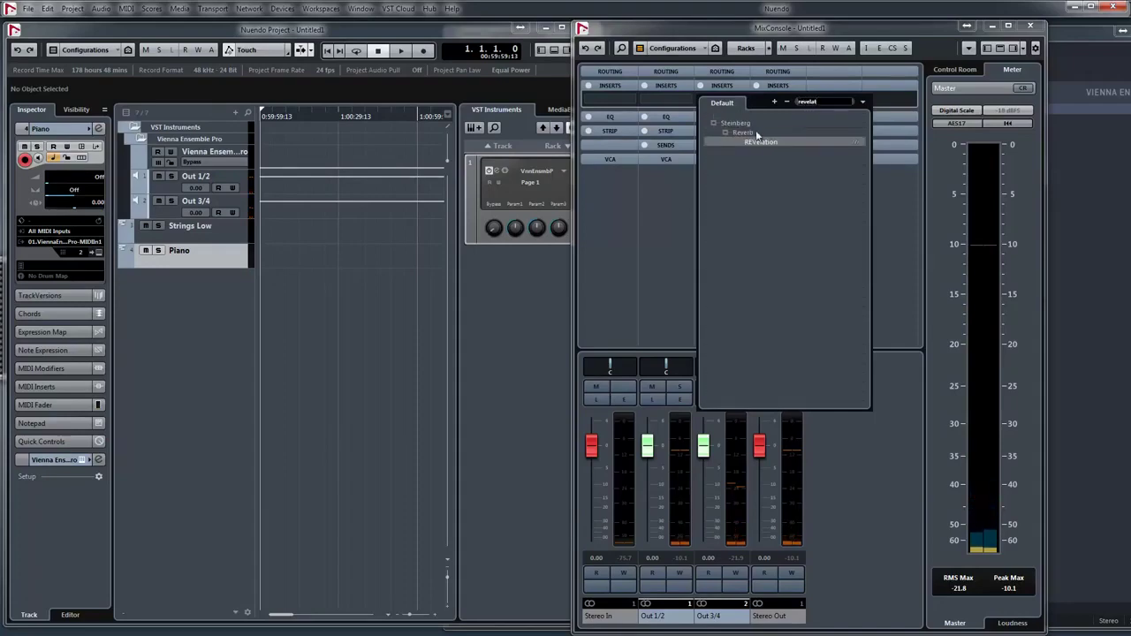
{"action": "left_click", "coordinate": [761, 143]}
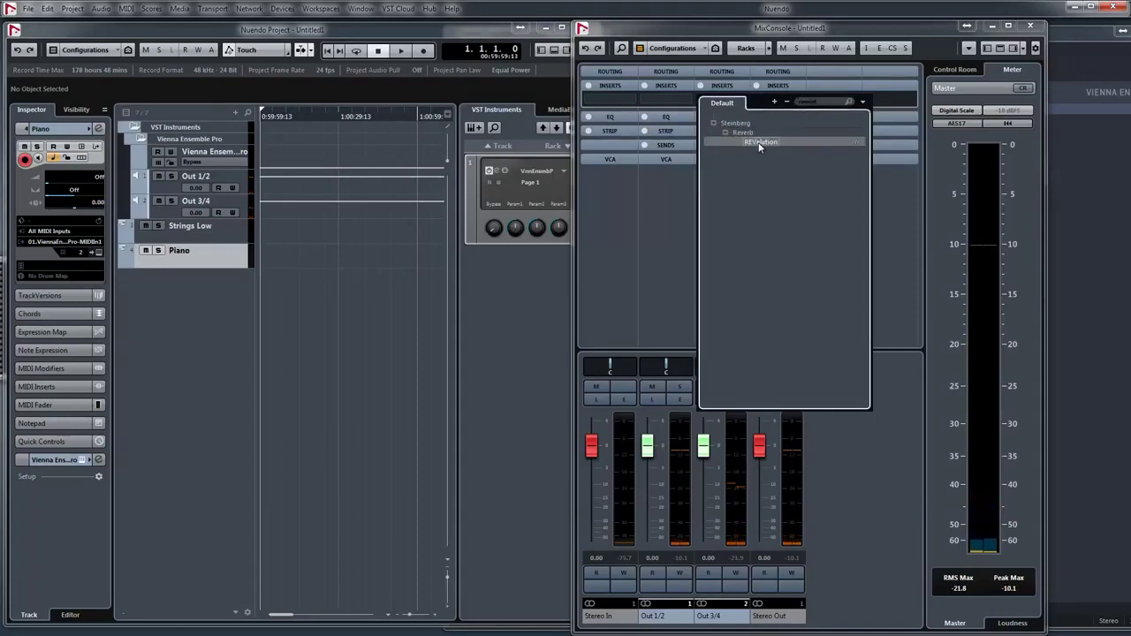
- Search the REVelation presets for "bright", load Large Hall Bright and set the reverb mix to 50 %
{"action": "left_click", "coordinate": [439, 179]}
{"action": "type", "text": "bright"}
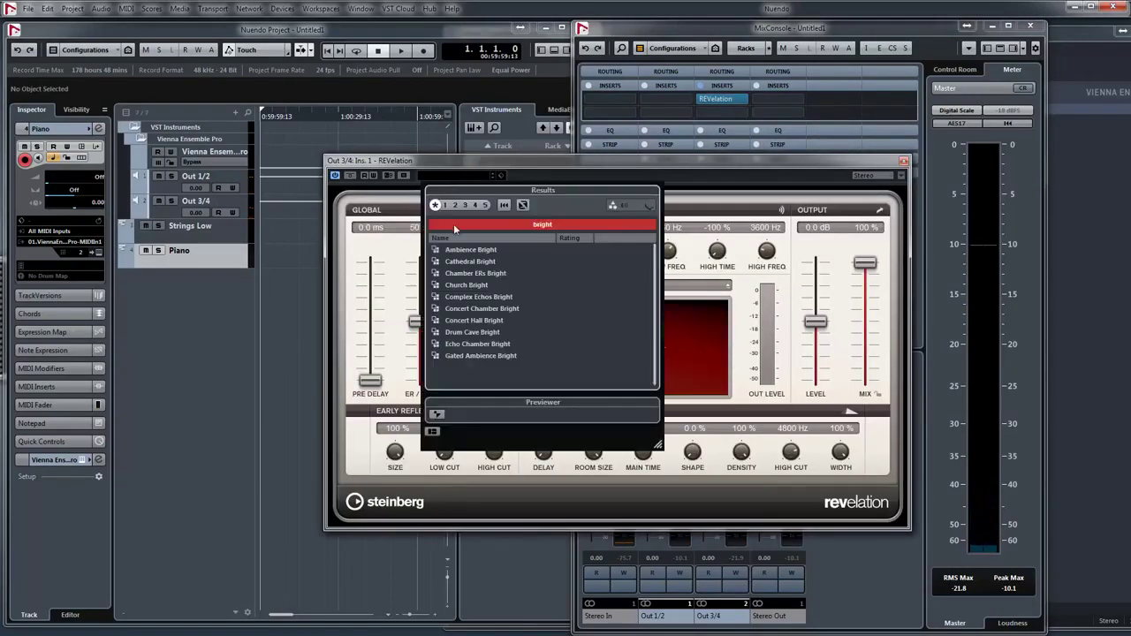
{"action": "scroll", "coordinate": [522, 292], "scroll_direction": "down", "scroll_amount": 2}
{"action": "left_click", "coordinate": [521, 320]}
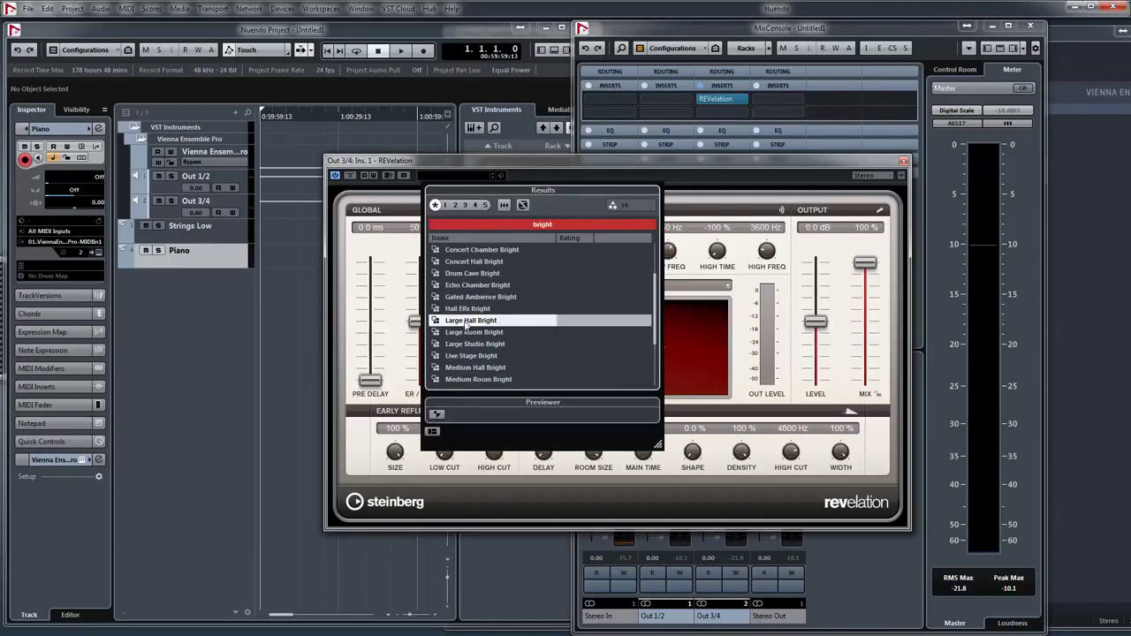
{"action": "left_click", "coordinate": [758, 178]}
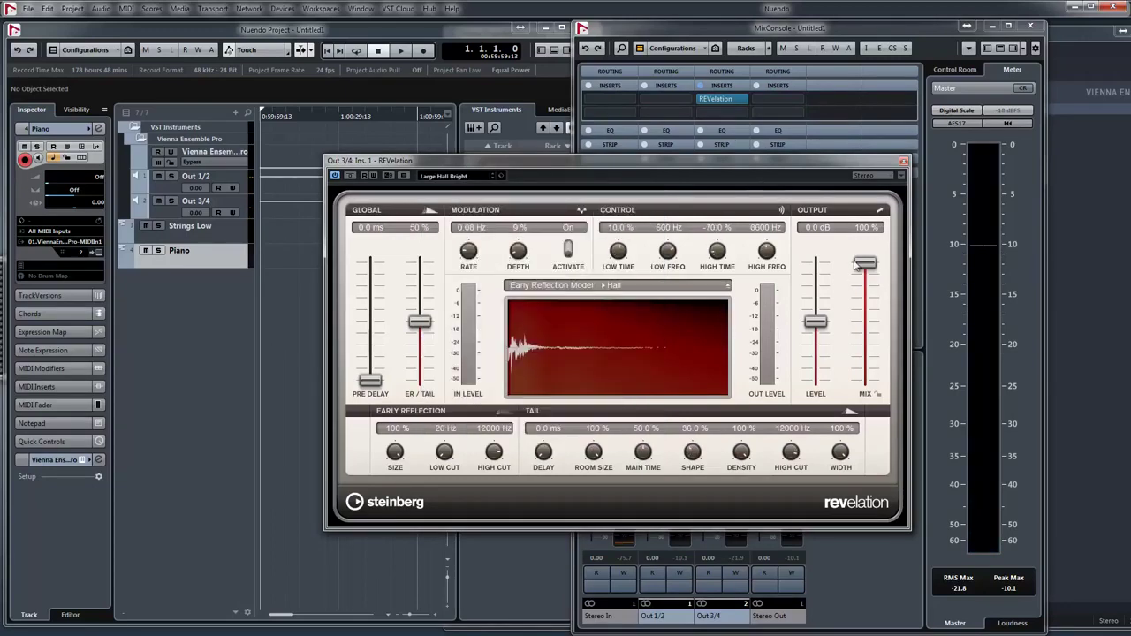
{"action": "left_click_drag", "start_coordinate": [865, 263], "coordinate": [869, 323]}
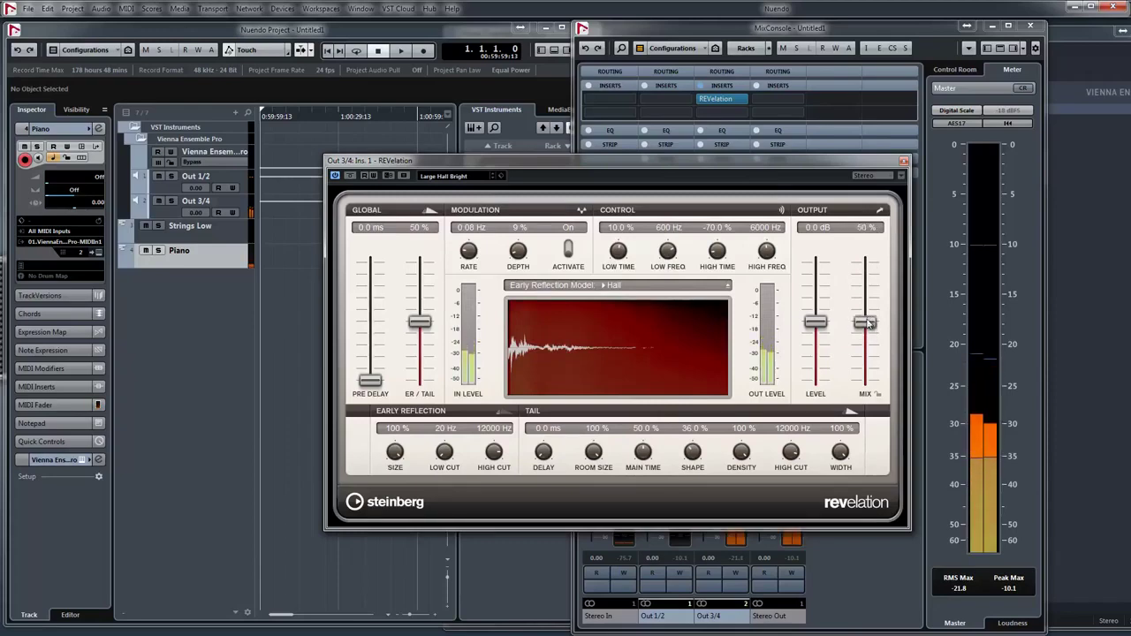
- Compare the Strings Low and Piano tracks through their separate outputs, closing the REVelation window in between
{"action": "left_click", "coordinate": [189, 229]}
{"action": "left_click", "coordinate": [189, 231]}
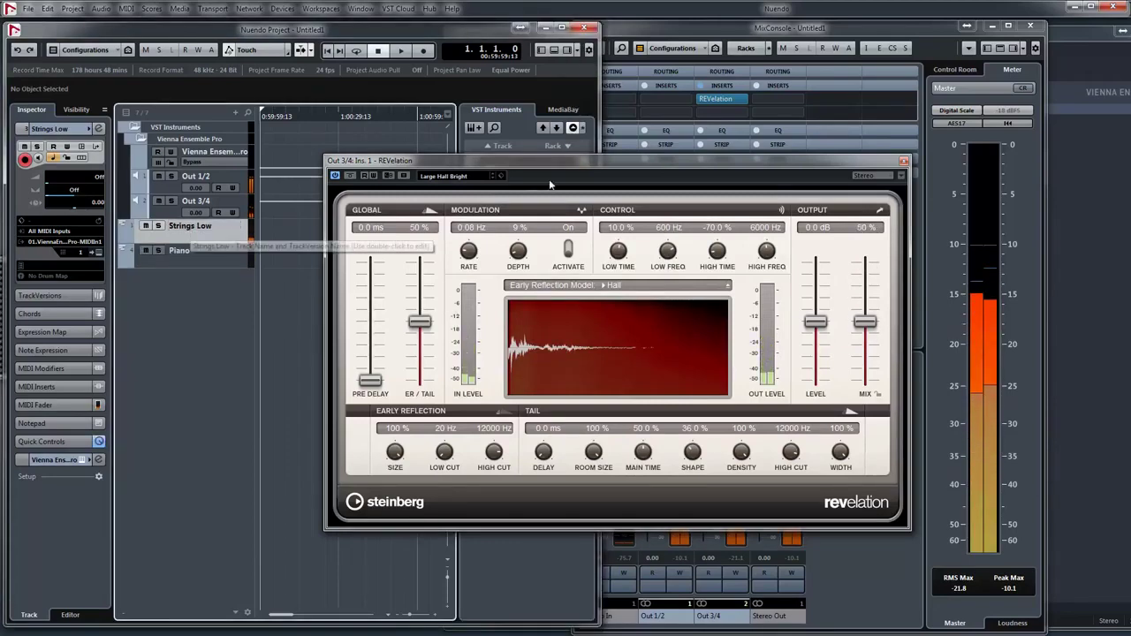
{"action": "left_click", "coordinate": [904, 163]}
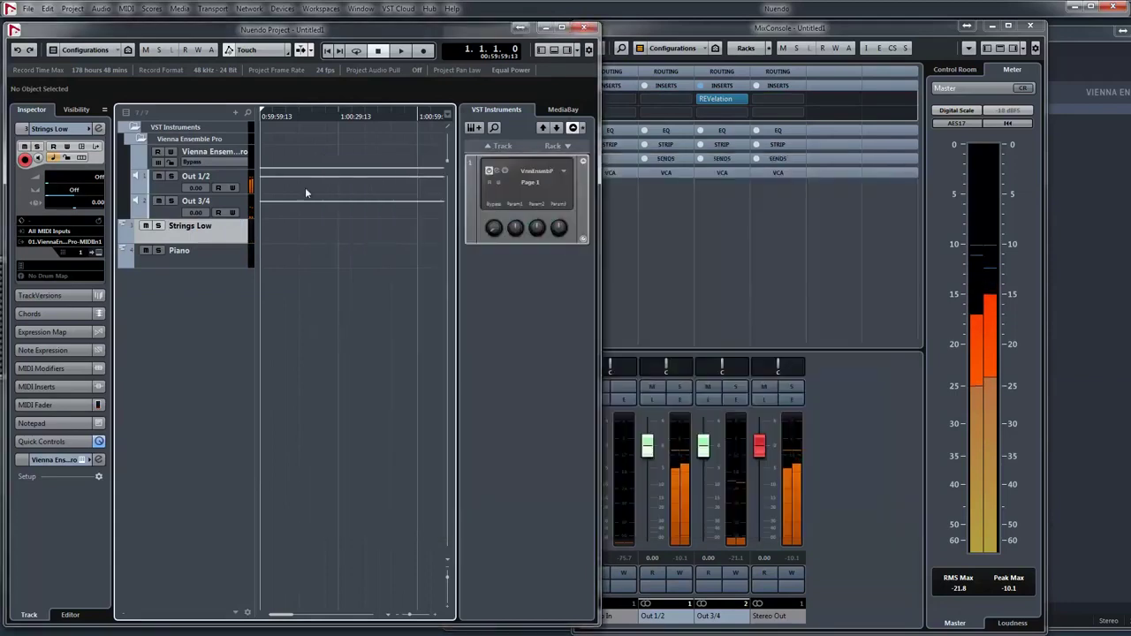
{"action": "left_click", "coordinate": [218, 259]}
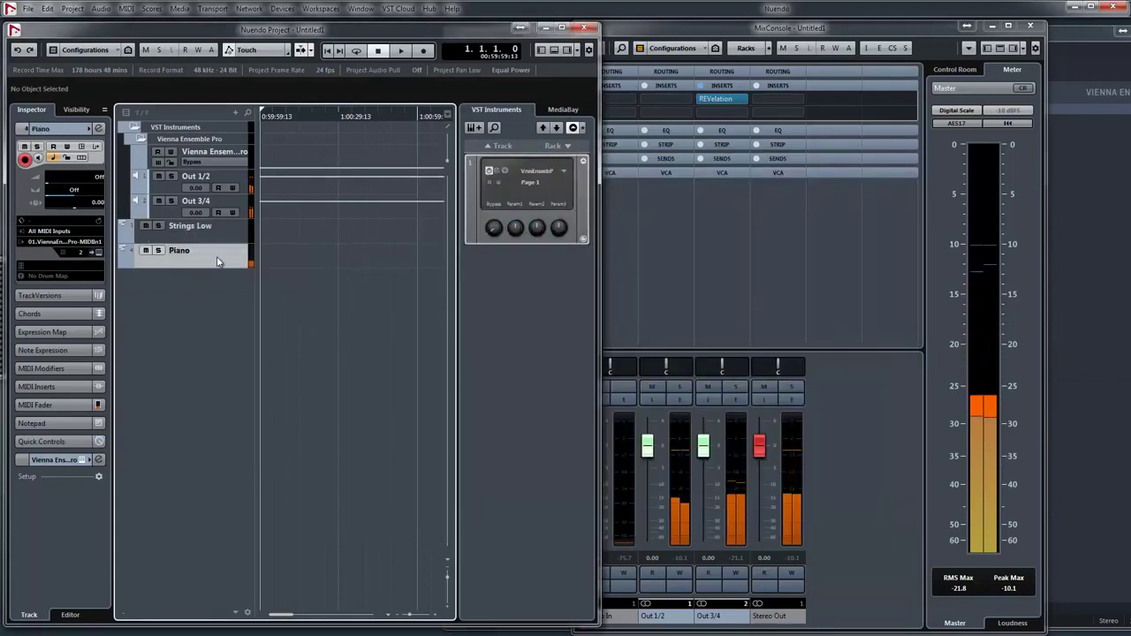
- Switch to Vienna Ensemble Pro Server and load Full Ensemble Stac.nki from the Cinematic Strings library into the Piano channel's Kontakt
{"action": "left_click", "coordinate": [1114, 367]}
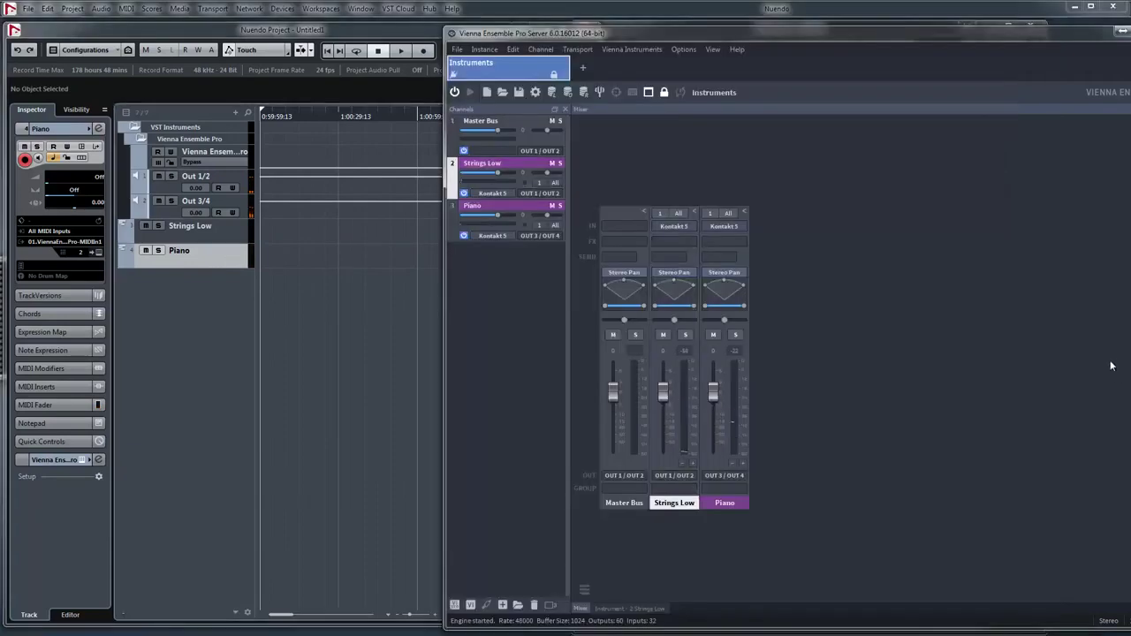
{"action": "left_click", "coordinate": [724, 502]}
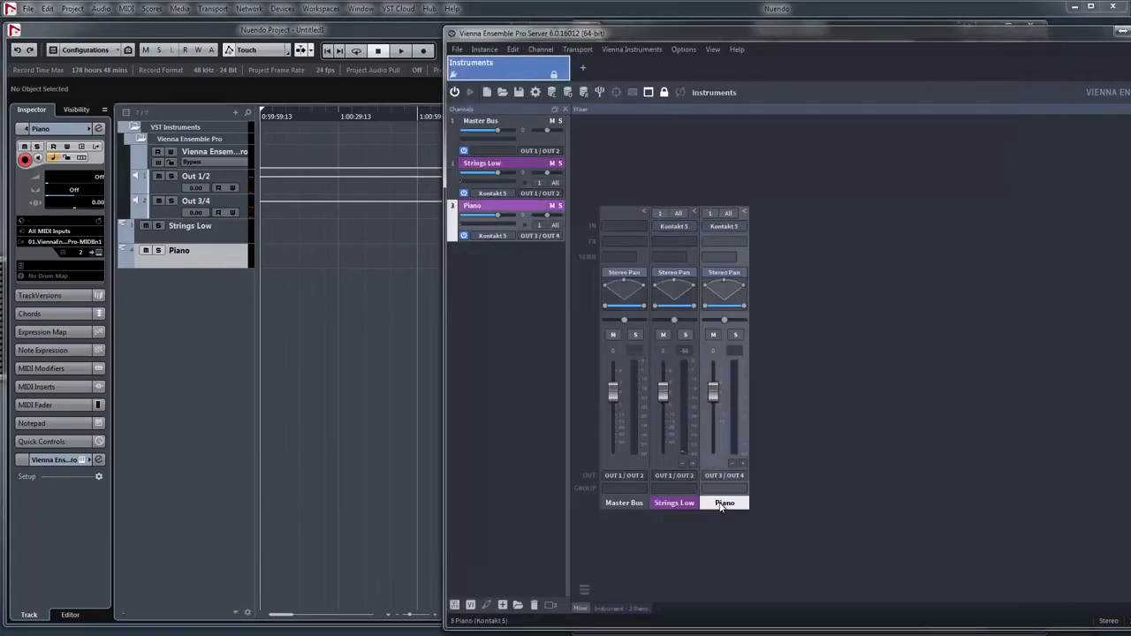
{"action": "left_click", "coordinate": [723, 226]}
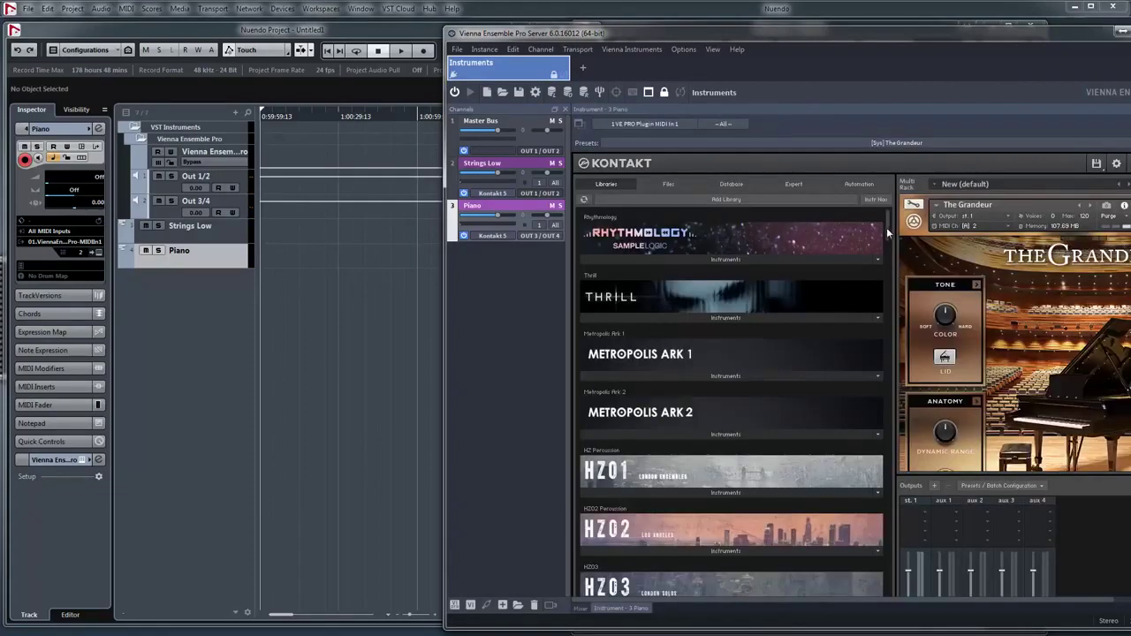
{"action": "left_click_drag", "start_coordinate": [888, 225], "coordinate": [876, 543]}
{"action": "scroll", "coordinate": [887, 459], "scroll_direction": "down", "scroll_amount": 3}
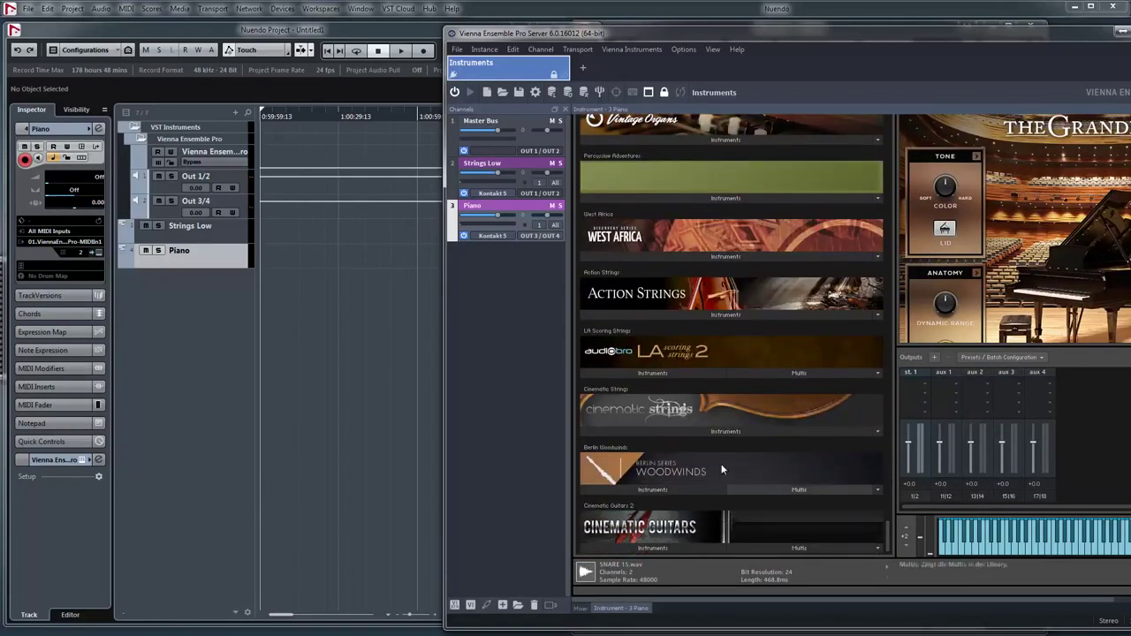
{"action": "left_click", "coordinate": [723, 432]}
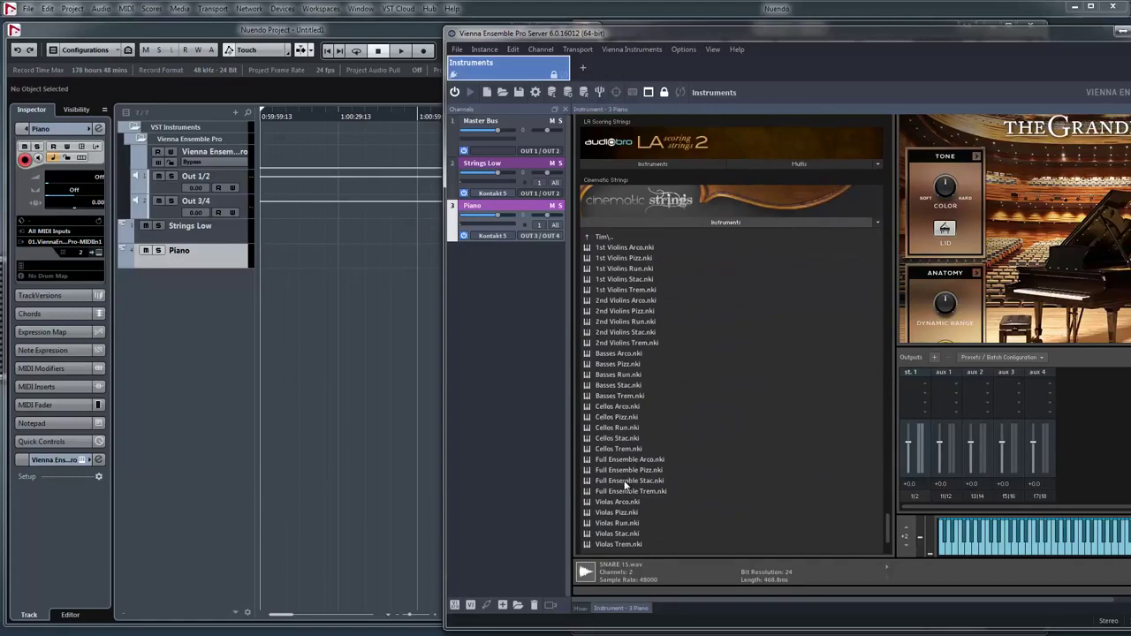
{"action": "double_click", "coordinate": [626, 484]}
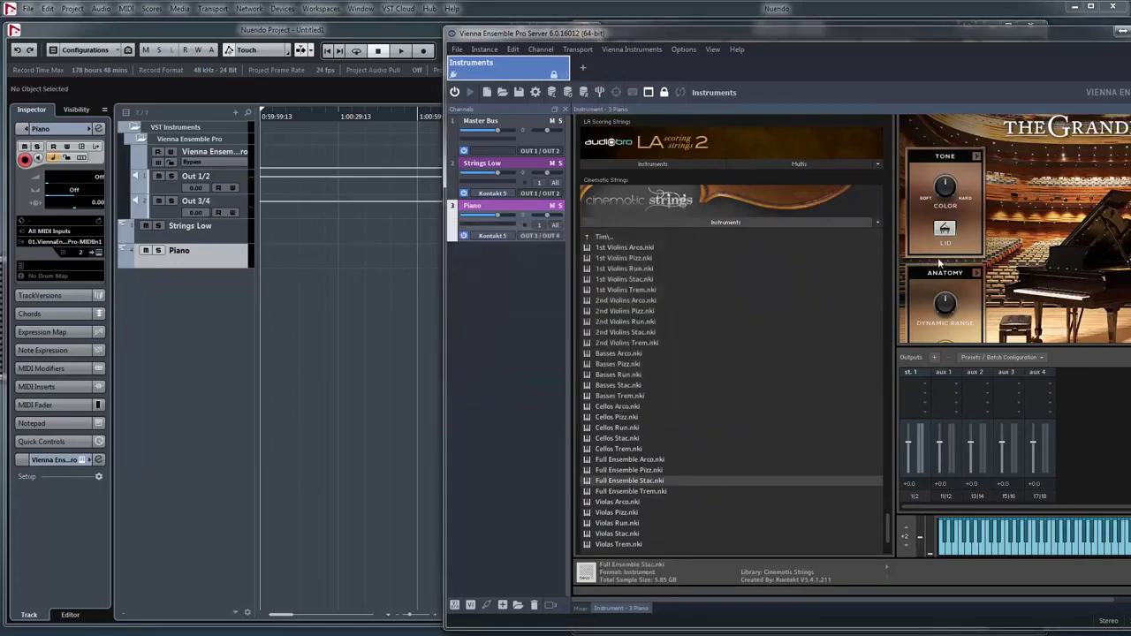
- Set the MIDI channel of the Full Ensemble Stac instrument to Port A, channel 3
{"action": "left_click_drag", "start_coordinate": [912, 32], "coordinate": [705, 32]}
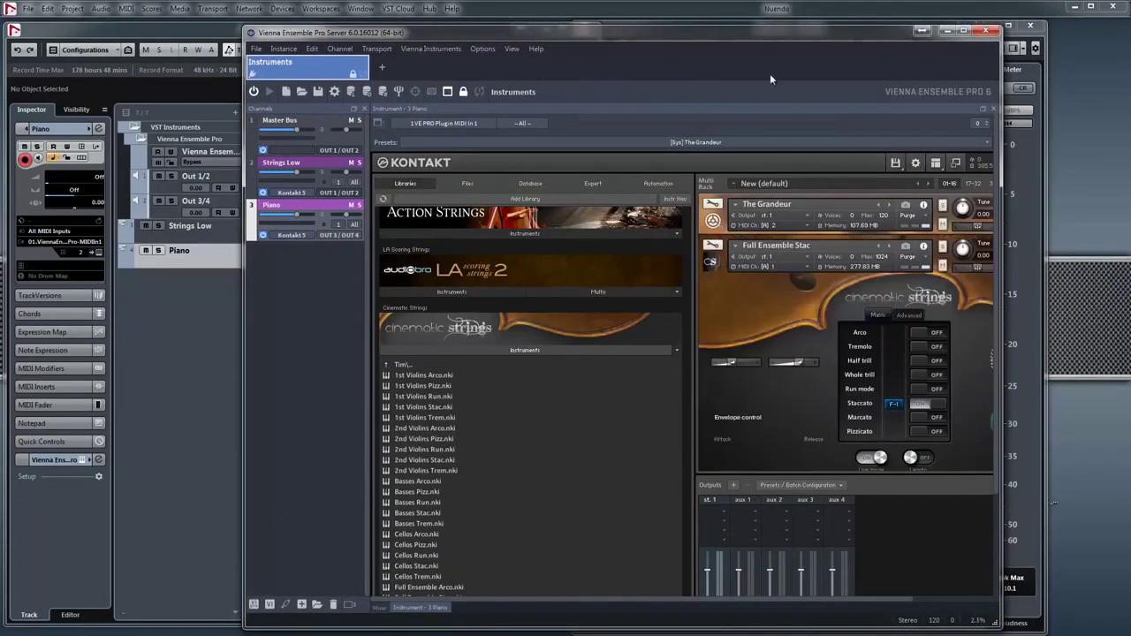
{"action": "left_click_drag", "start_coordinate": [822, 26], "coordinate": [773, 31]}
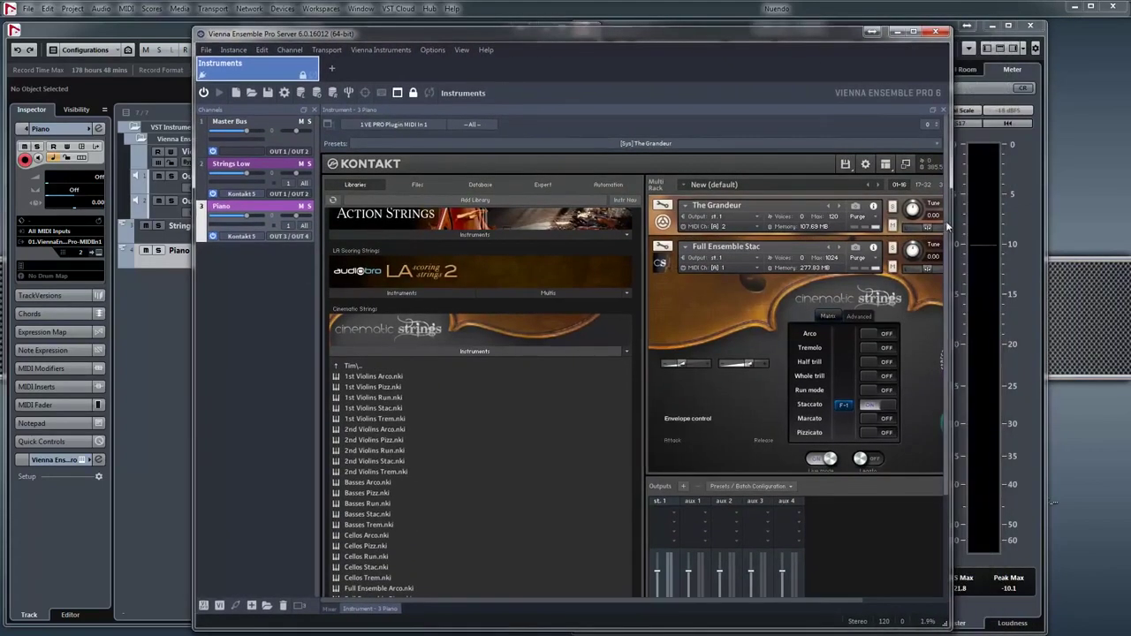
{"action": "left_click", "coordinate": [759, 267]}
{"action": "mouse_move", "coordinate": [776, 289]}
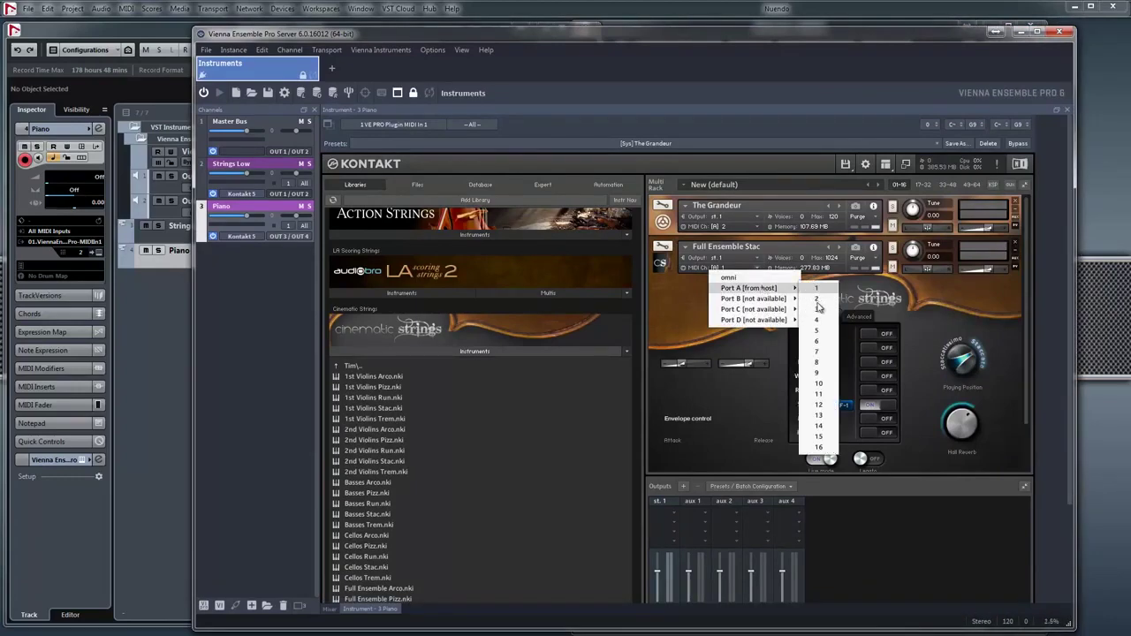
{"action": "left_click", "coordinate": [818, 310]}
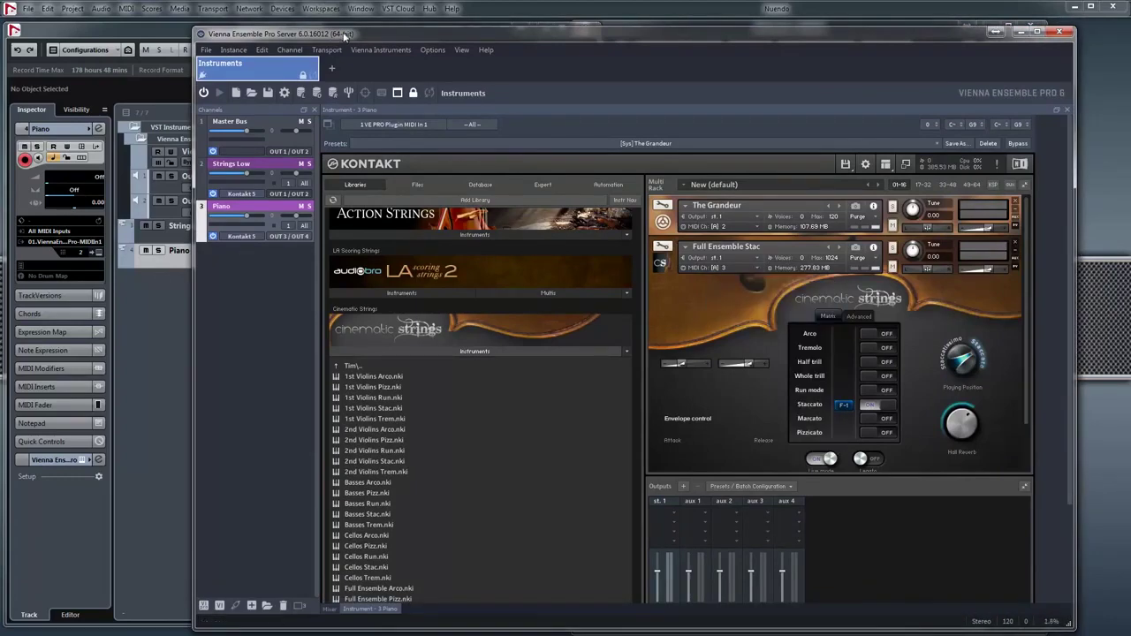
- Switch to Nuendo, add one MIDI track below Piano and name it Strings Stacc
{"action": "left_click_drag", "start_coordinate": [343, 34], "coordinate": [402, 34]}
{"action": "left_click", "coordinate": [151, 322]}
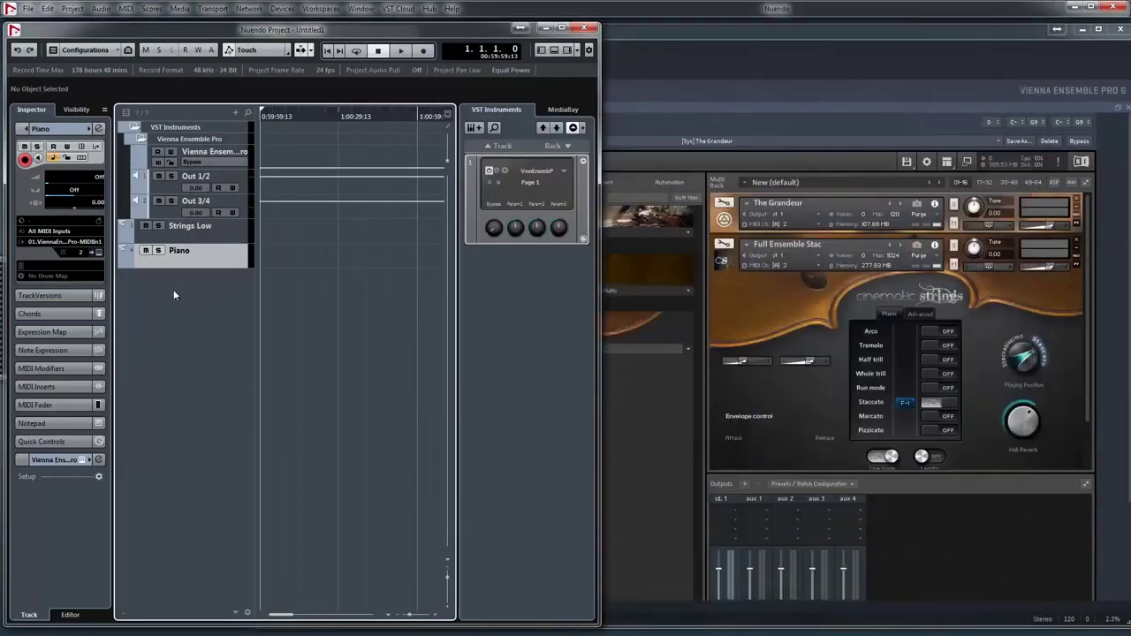
{"action": "right_click", "coordinate": [173, 290]}
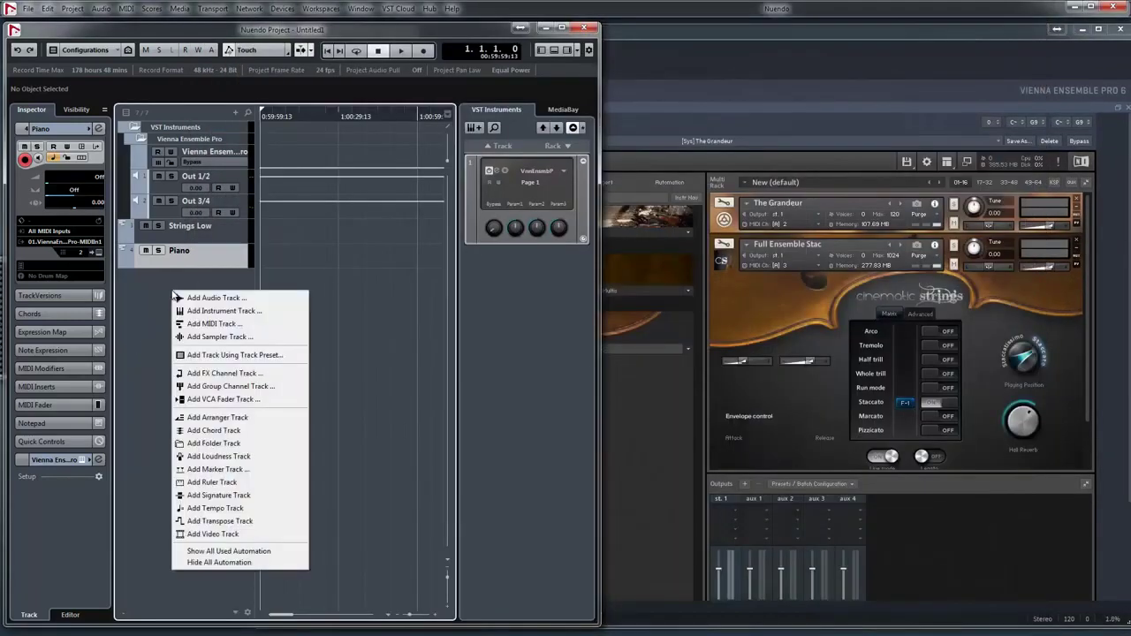
{"action": "left_click", "coordinate": [213, 325]}
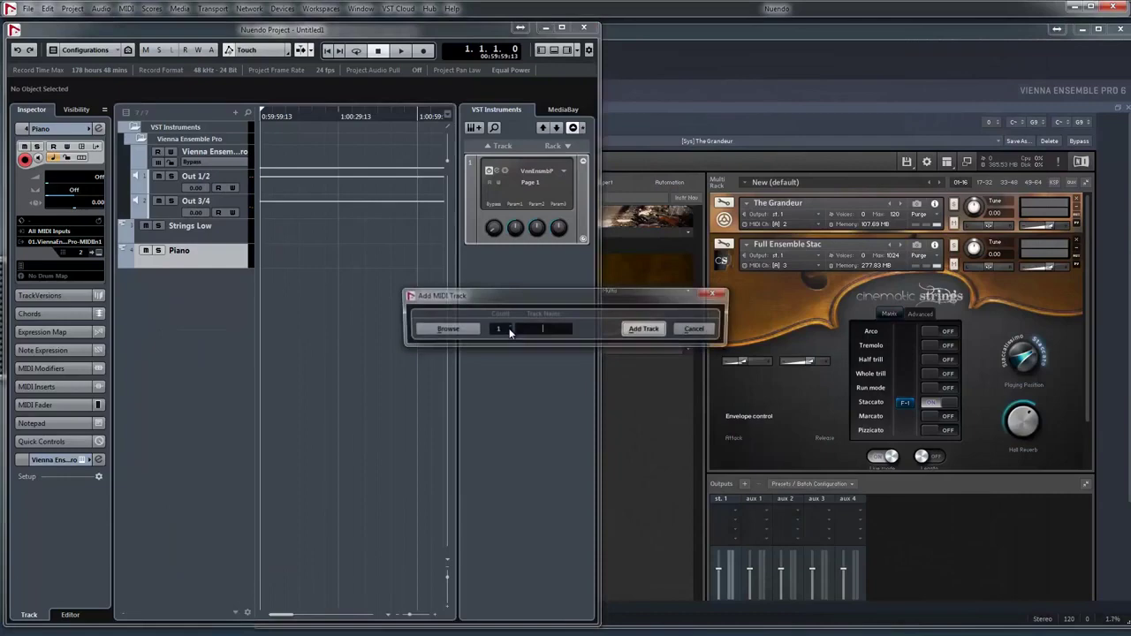
{"action": "left_click", "coordinate": [646, 329]}
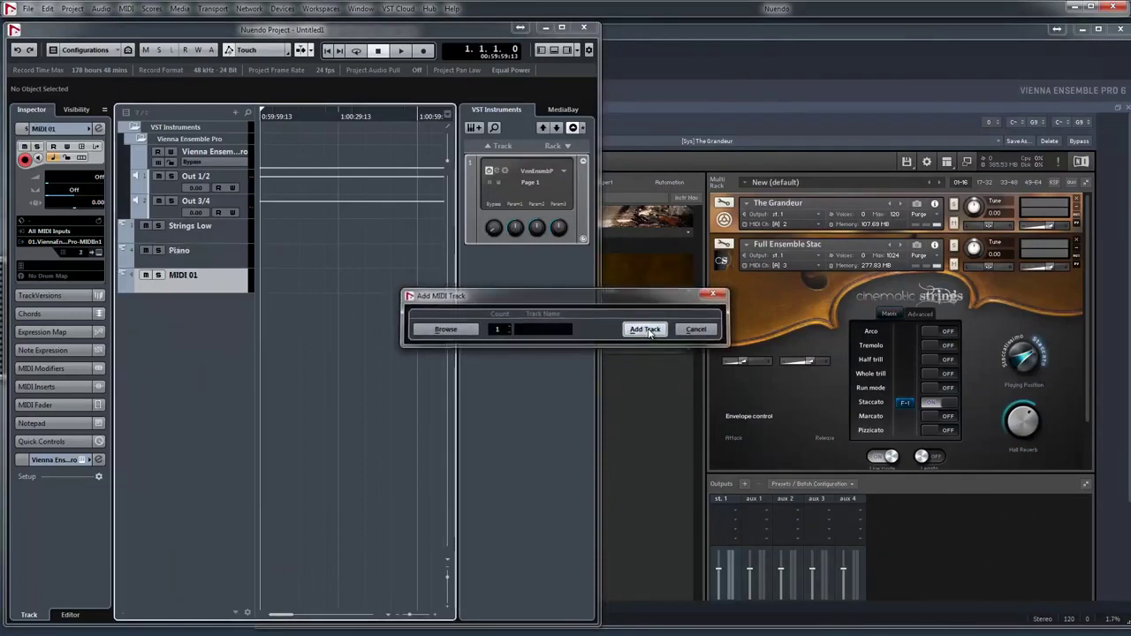
{"action": "double_click", "coordinate": [195, 276]}
{"action": "type", "text": "Strin"}
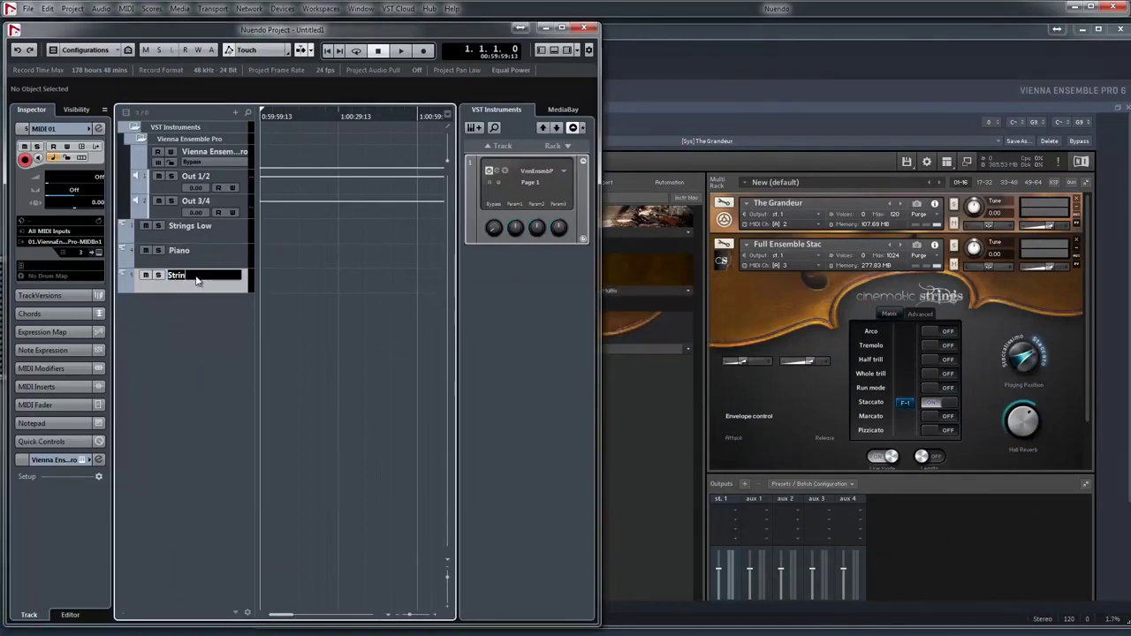
{"action": "type", "text": "gs Stacc"}
{"action": "key", "text": "Return"}
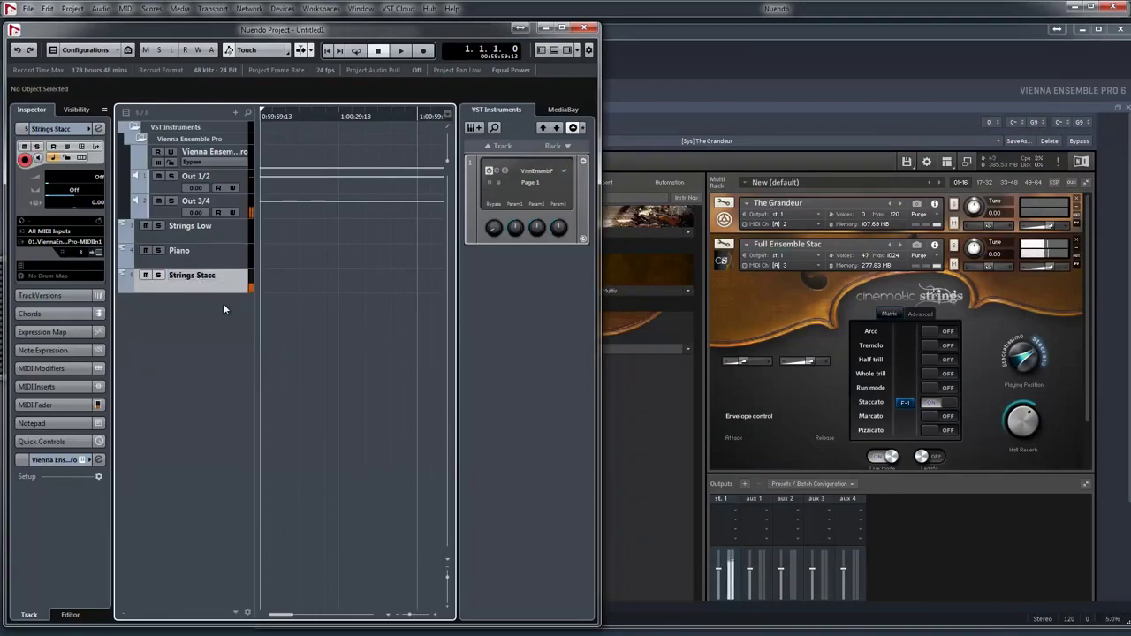
- Check the Strings Stacc track's output meters in the MixConsole and switch back to Vienna Ensemble Pro Server
{"action": "key", "text": "F3"}
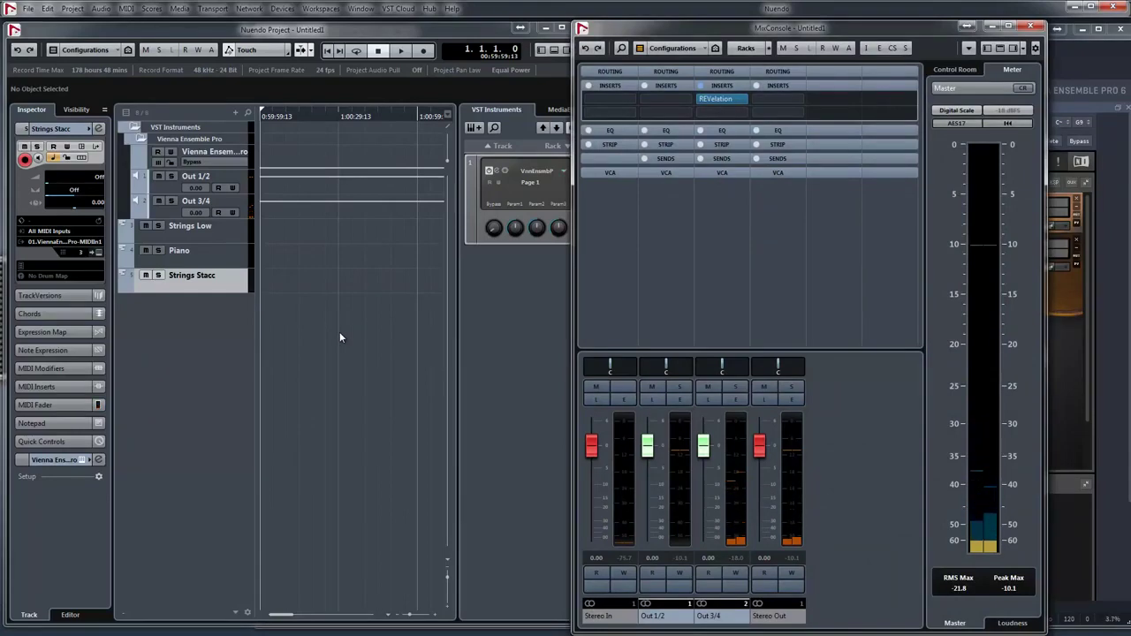
{"action": "left_click", "coordinate": [1101, 316]}
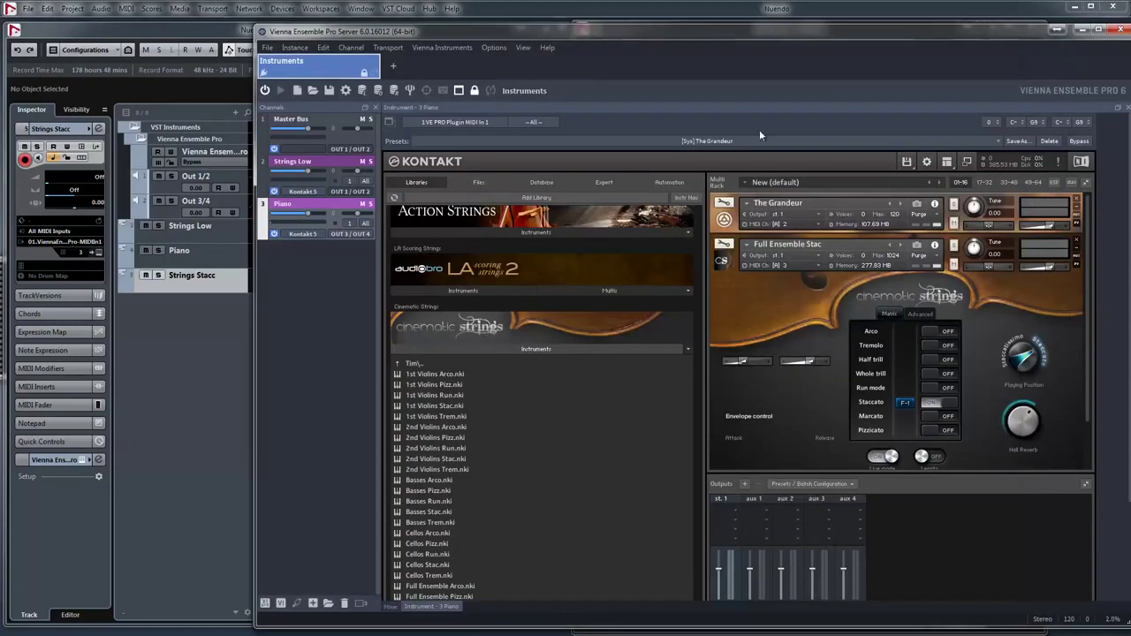
- Add an extra output channel to the Piano channel in the Vienna Ensemble mixer and route it to OUT 1 / OUT 2
{"action": "left_click_drag", "start_coordinate": [759, 31], "coordinate": [751, 25]}
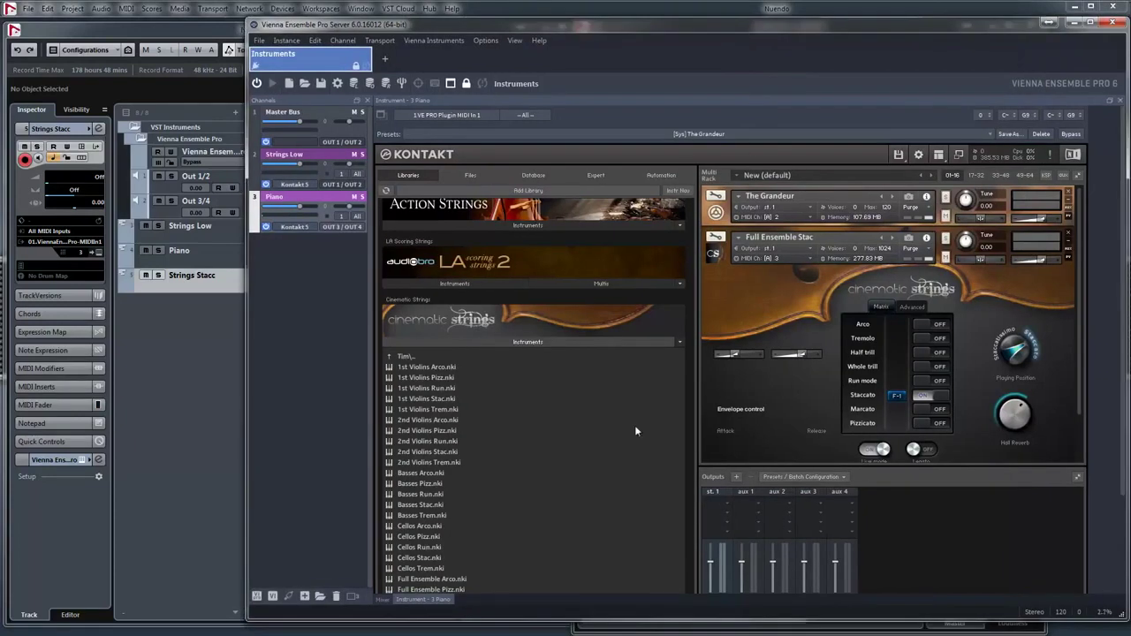
{"action": "left_click", "coordinate": [381, 599]}
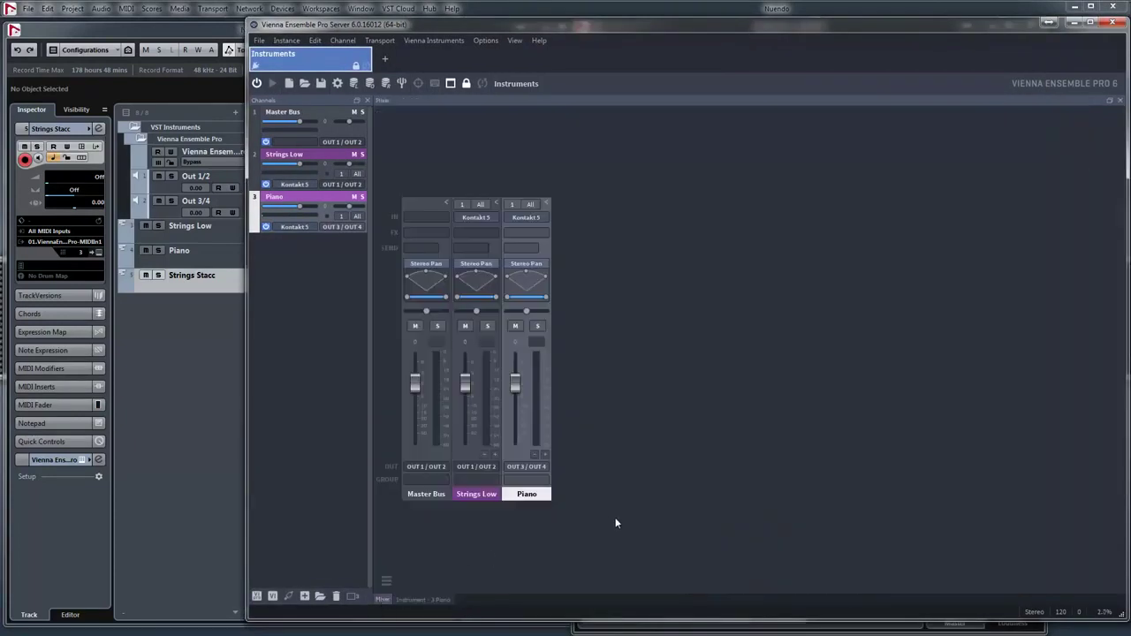
{"action": "left_click", "coordinate": [546, 456]}
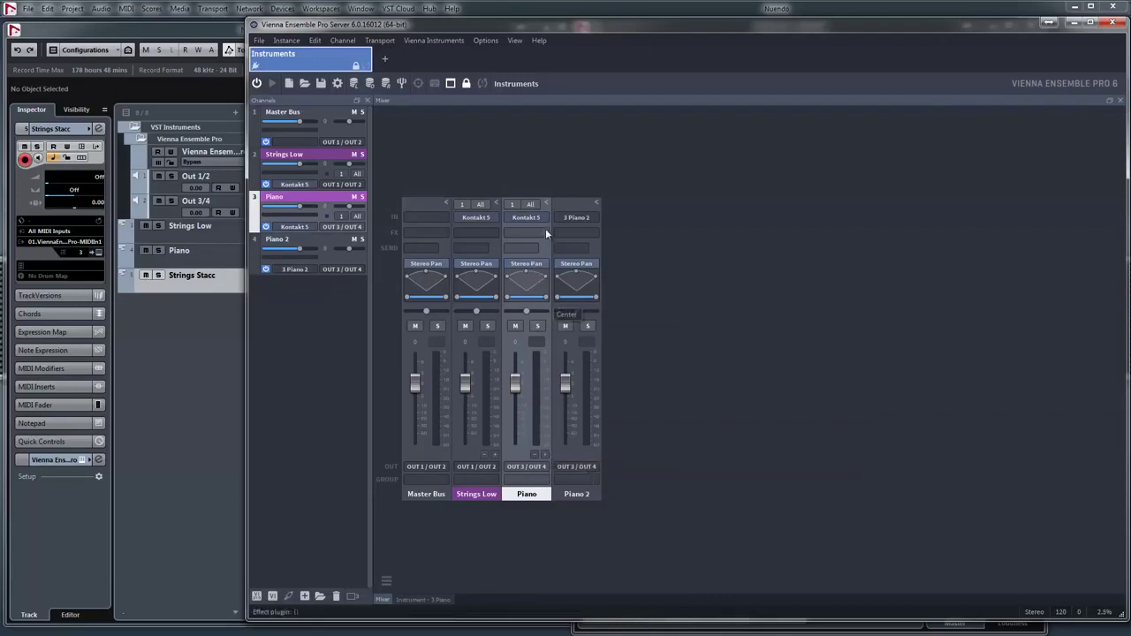
{"action": "left_click", "coordinate": [595, 464]}
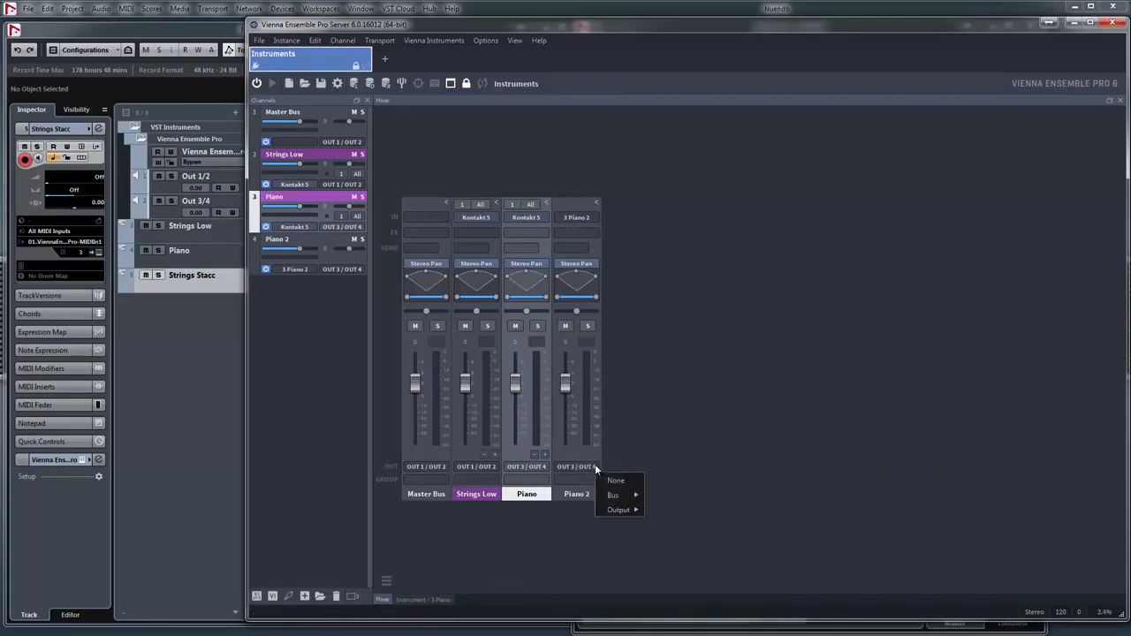
{"action": "mouse_move", "coordinate": [621, 510]}
{"action": "left_click", "coordinate": [675, 210]}
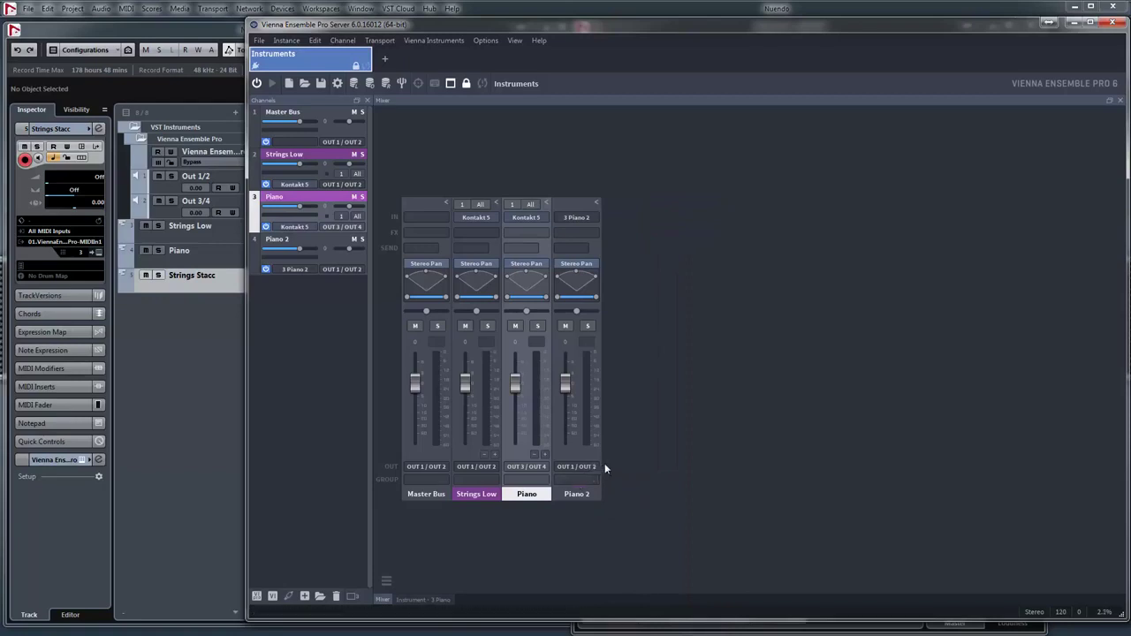
- Open the Piano channel's Kontakt and create a separate master output channel for the Full Ensemble Stac instrument
{"action": "double_click", "coordinate": [578, 217]}
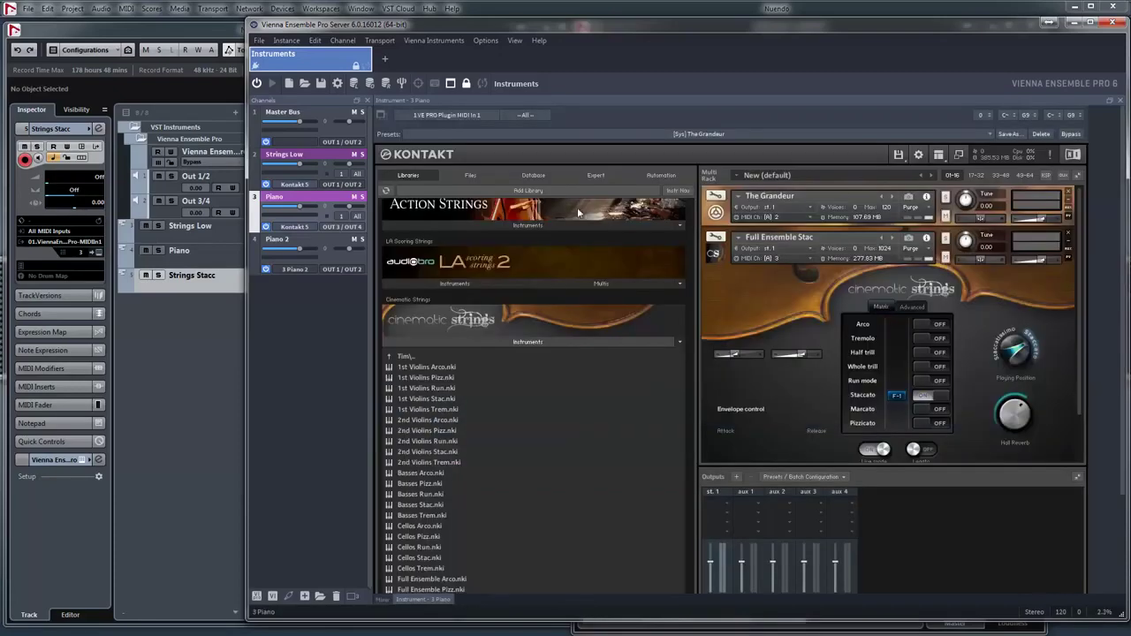
{"action": "scroll", "coordinate": [977, 545], "scroll_direction": "down", "scroll_amount": 2}
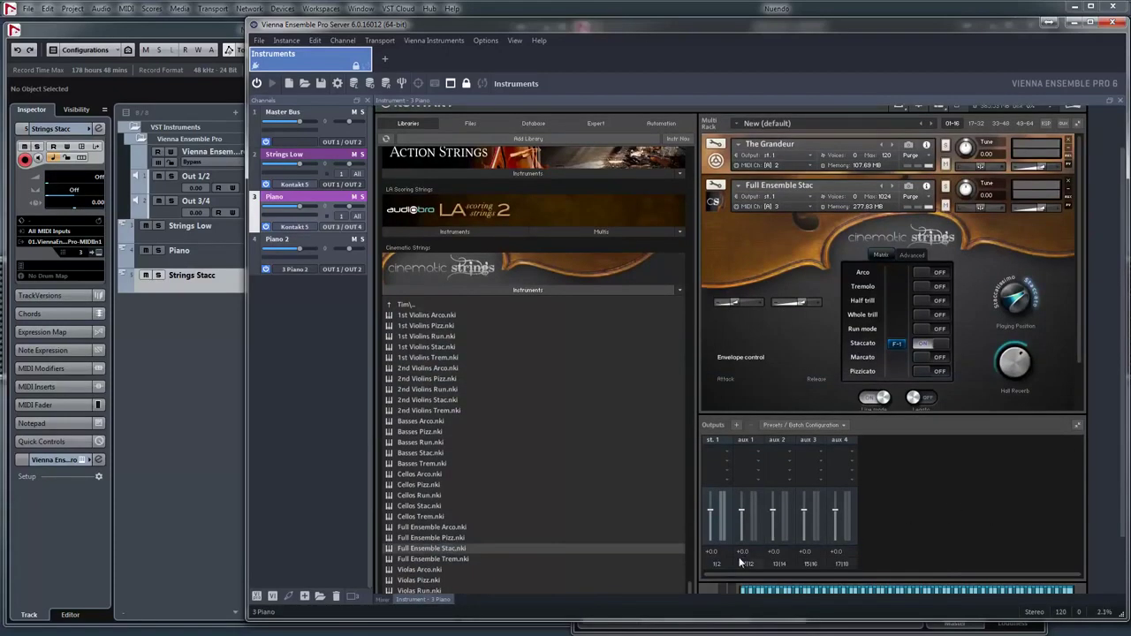
{"action": "left_click", "coordinate": [812, 198]}
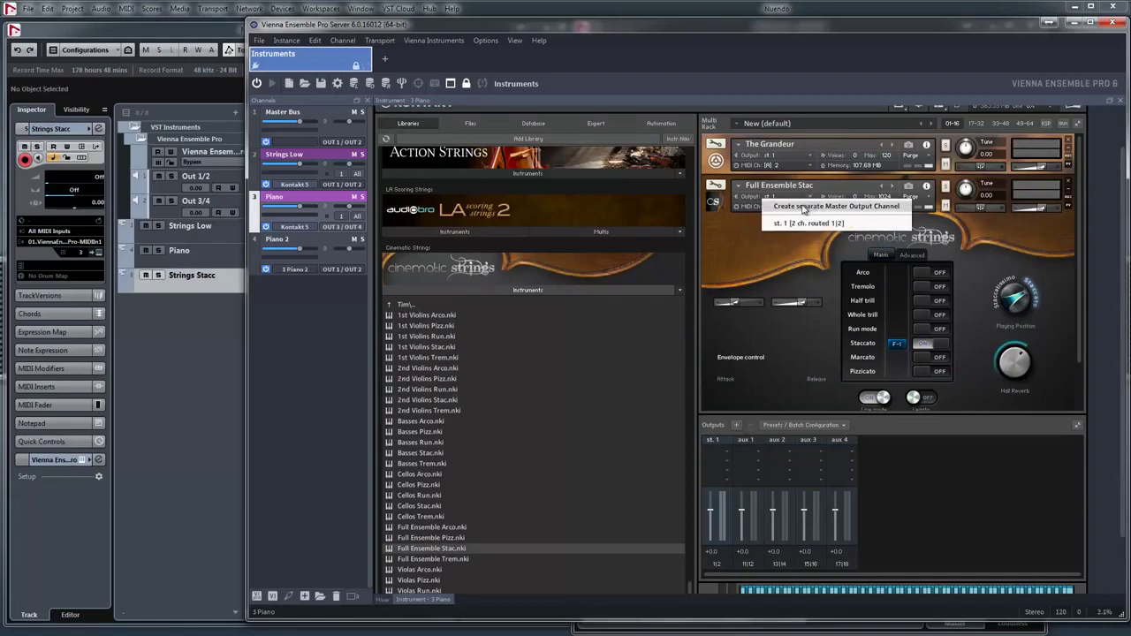
{"action": "left_click", "coordinate": [865, 207]}
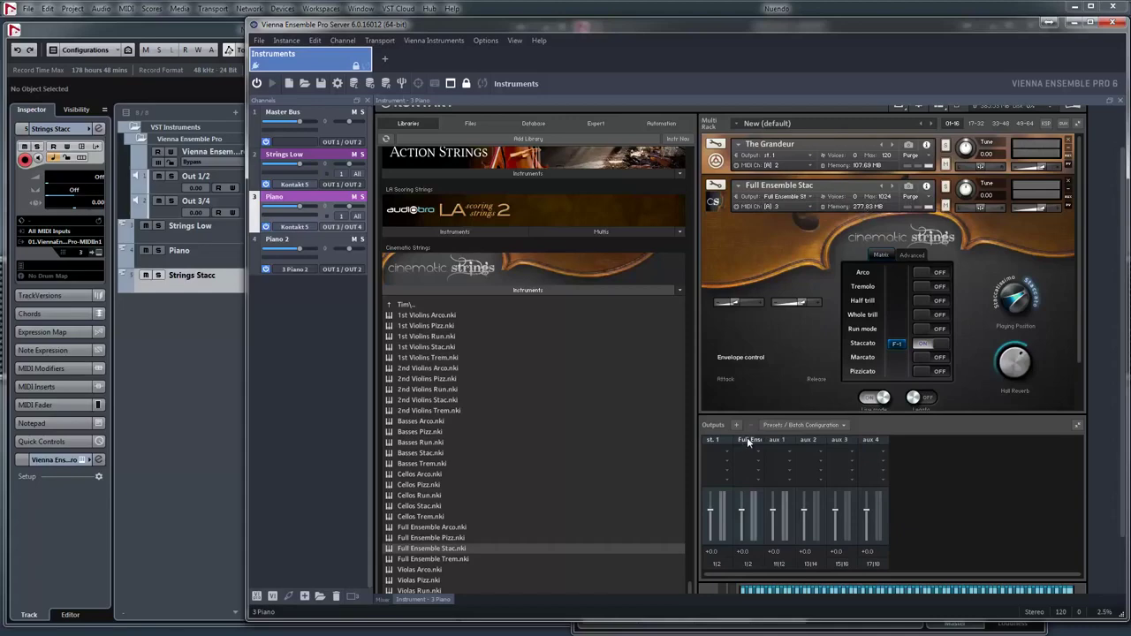
- Assign the Full Ensemble Stac output's two audio channels to Kt. aux 1 [1] and Kt. aux 1 [2]
{"action": "double_click", "coordinate": [743, 565]}
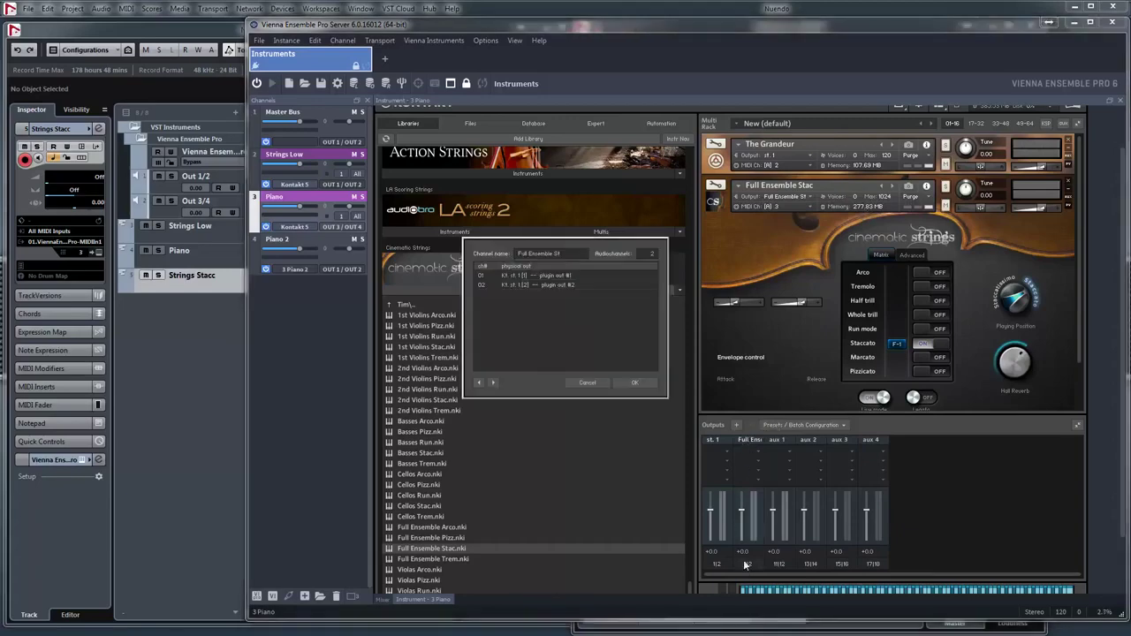
{"action": "left_click", "coordinate": [552, 276]}
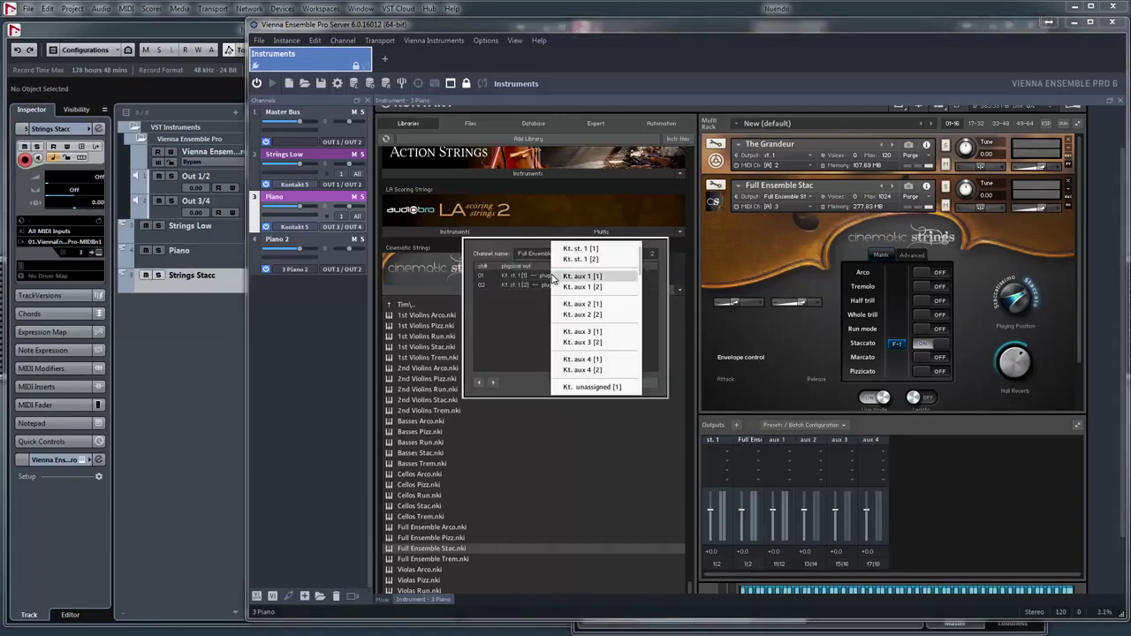
{"action": "left_click", "coordinate": [612, 278]}
{"action": "left_click", "coordinate": [572, 284]}
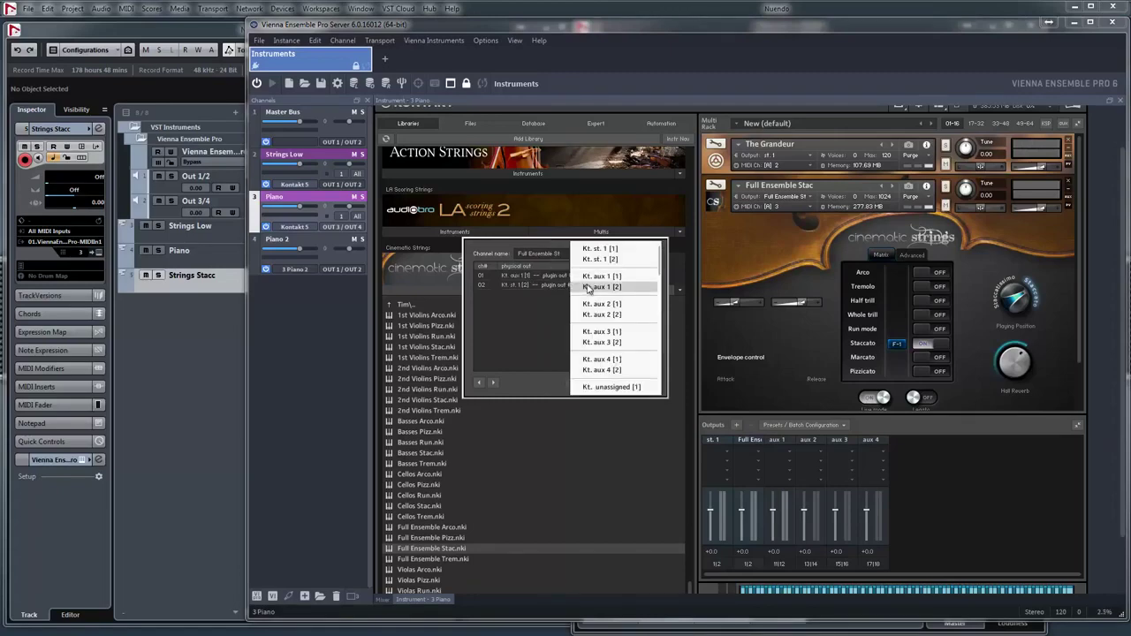
{"action": "left_click", "coordinate": [587, 287]}
{"action": "left_click", "coordinate": [633, 383]}
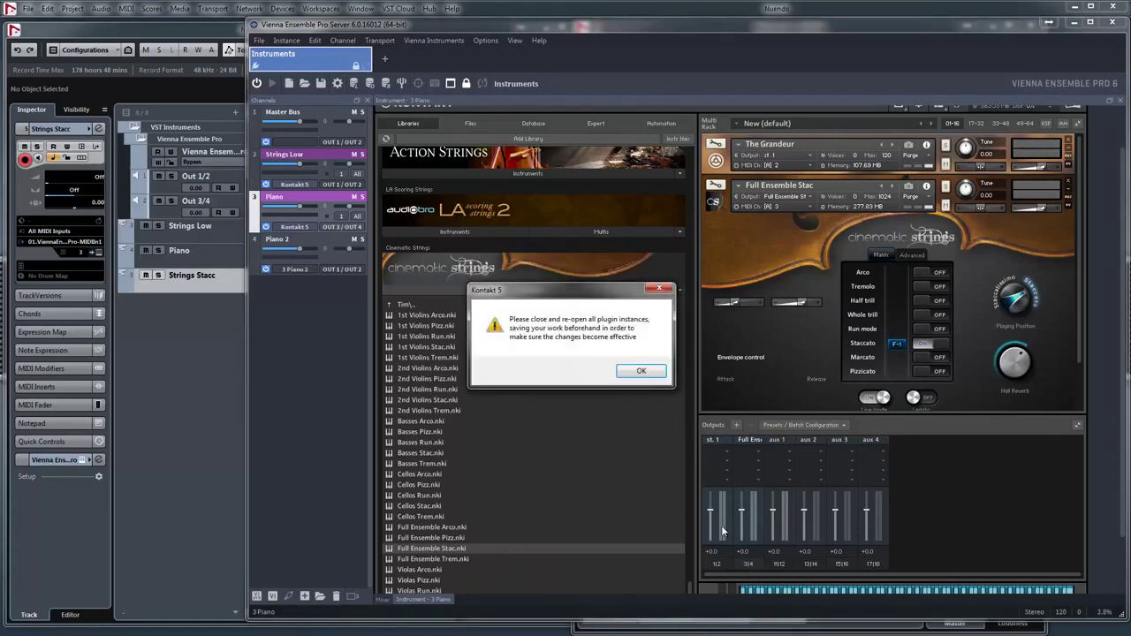
{"action": "left_click", "coordinate": [641, 371]}
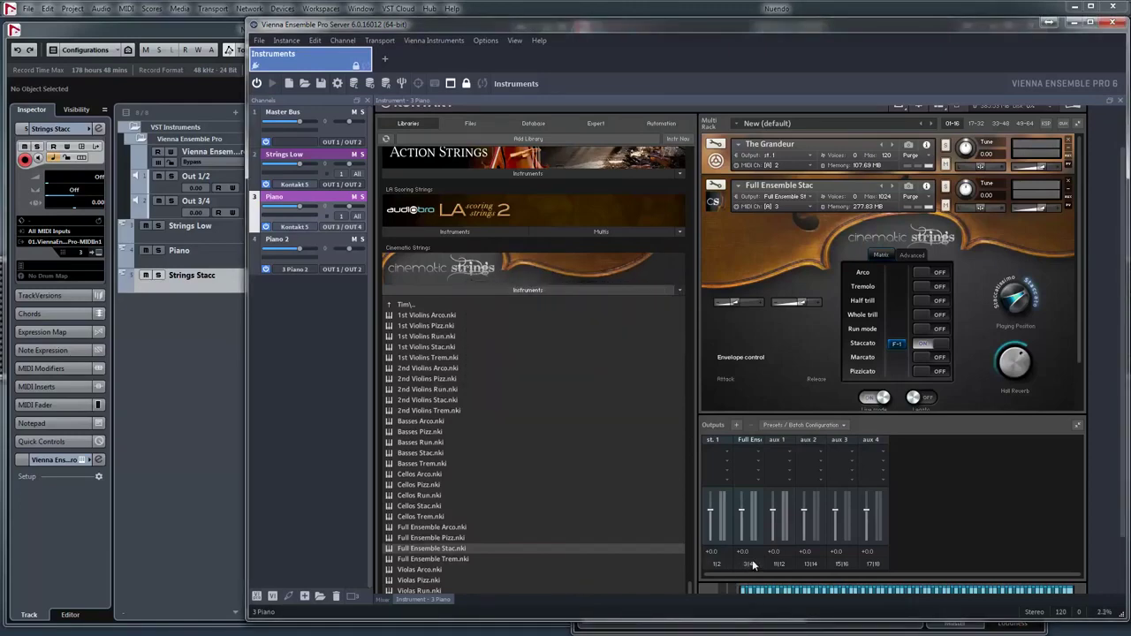
- Name the Kontakt output channels Dry and Wet and return to the Vienna Ensemble mixer
{"action": "double_click", "coordinate": [743, 441]}
{"action": "type", "text": "Dry"}
{"action": "key", "text": "Return"}
{"action": "type", "text": "Wet"}
{"action": "key", "text": "Return"}
{"action": "left_click", "coordinate": [383, 599]}
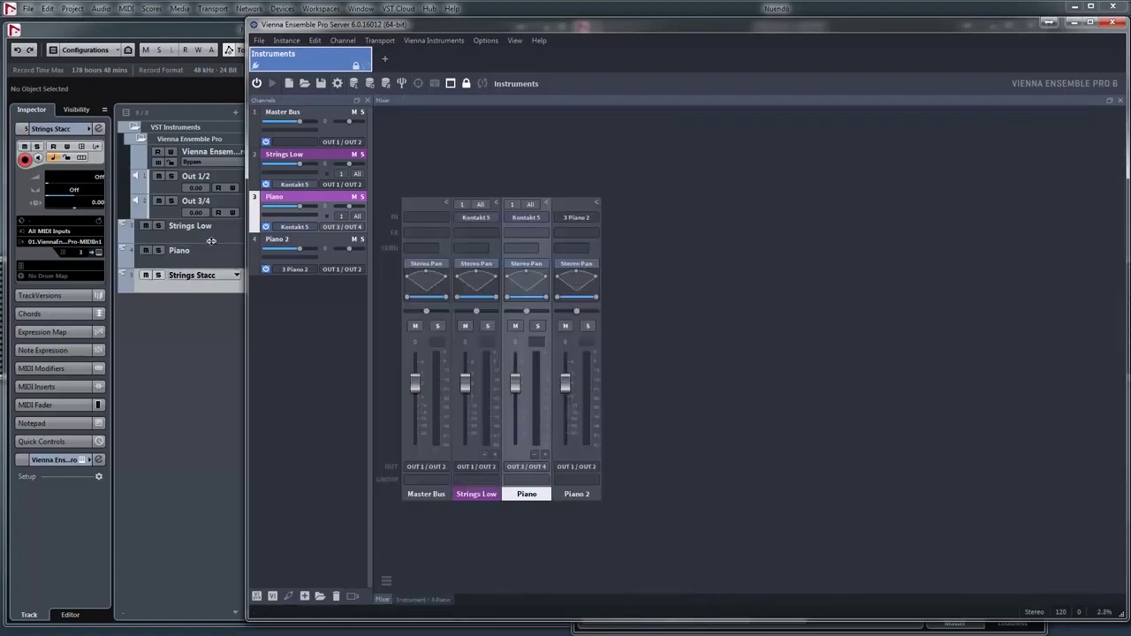
- Switch to Nuendo and compare the Piano and Strings Stacc tracks' signals on the Vienna Ensemble mixer meters, with both windows in view
{"action": "left_click", "coordinate": [229, 258]}
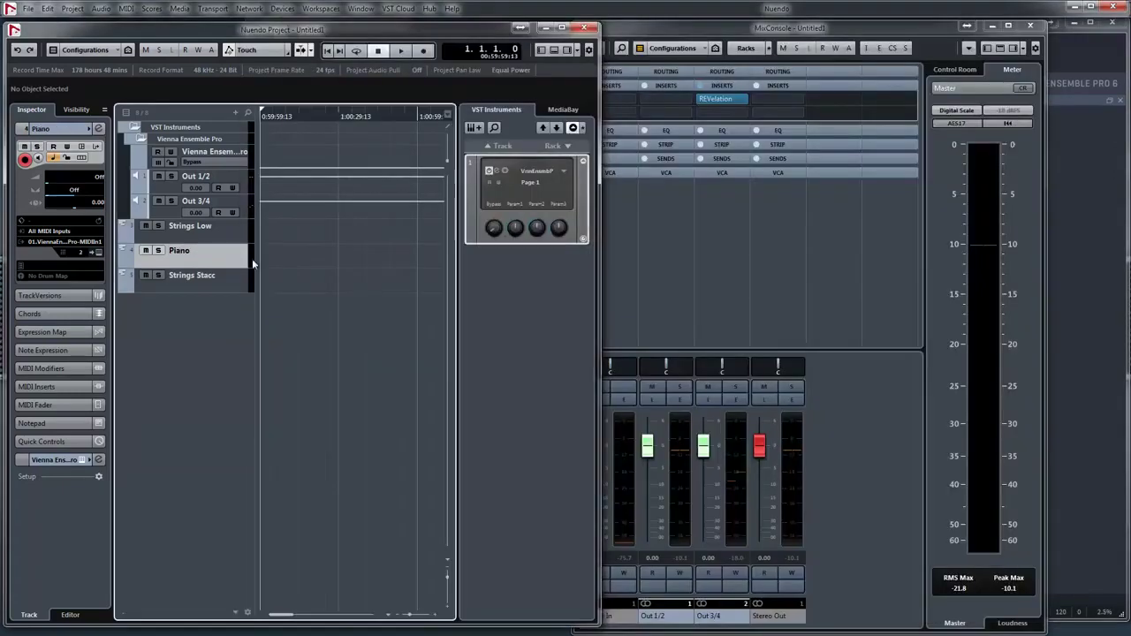
{"action": "key", "text": "F3"}
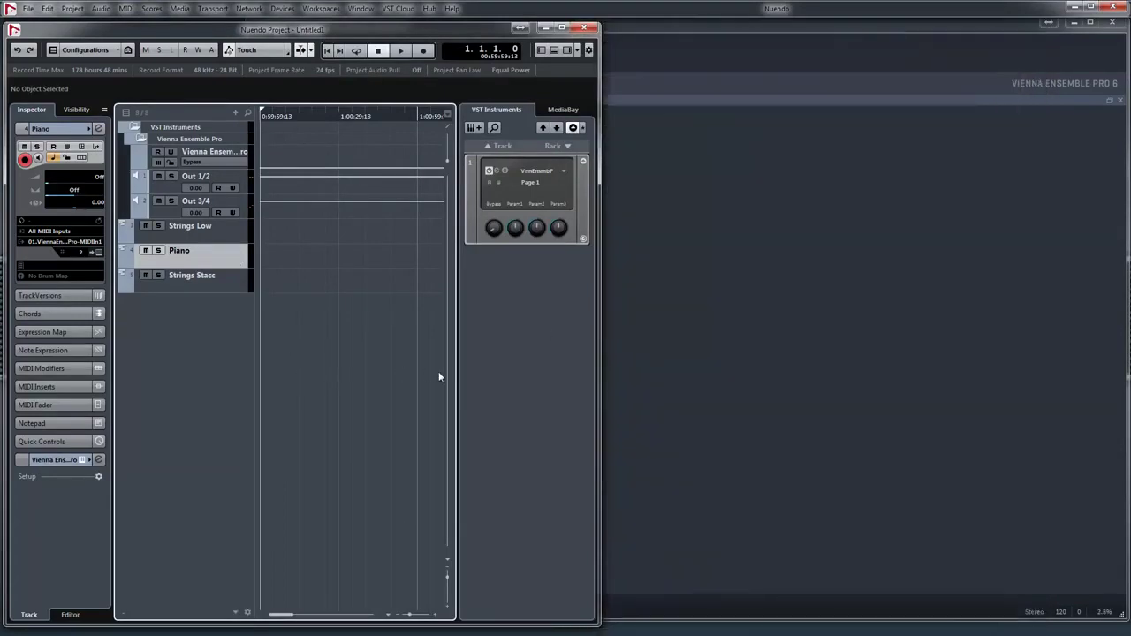
{"action": "left_click", "coordinate": [720, 391]}
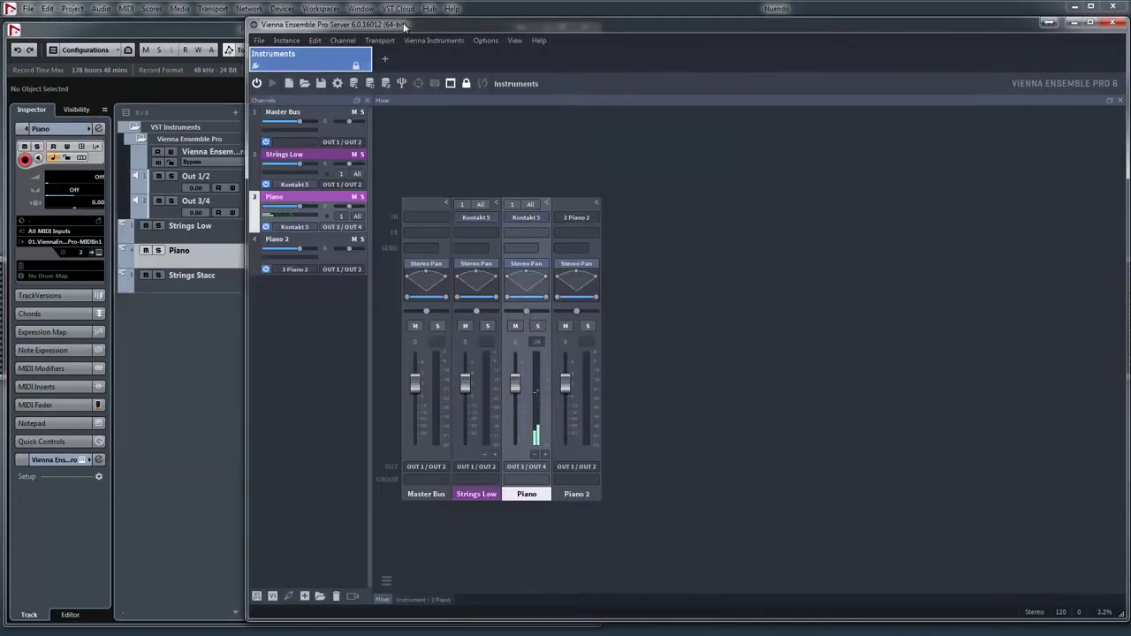
{"action": "left_click_drag", "start_coordinate": [406, 29], "coordinate": [610, 27]}
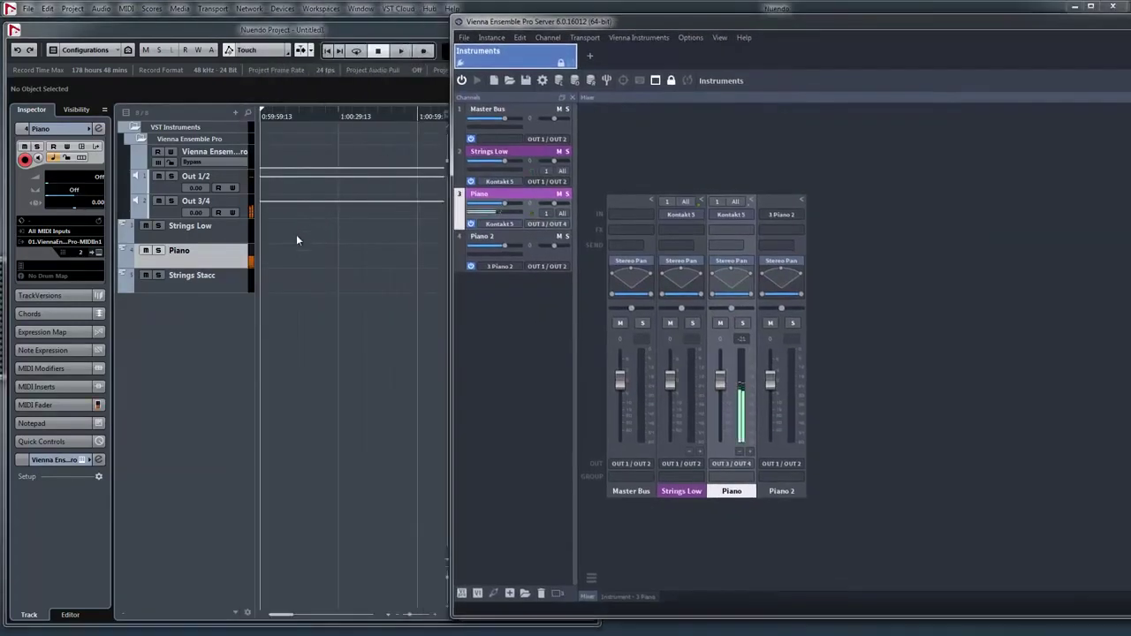
{"action": "left_click", "coordinate": [228, 276]}
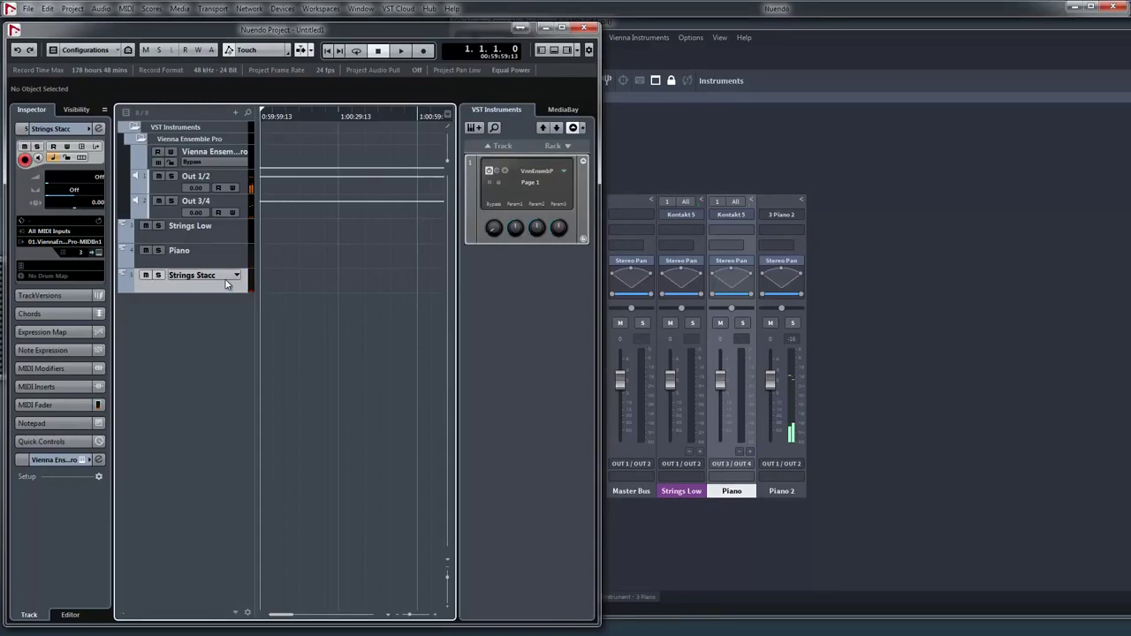
- Show Nuendo's MixConsole beside a narrower project window and check the Out 1/2 and Out 3/4 meters for the Strings Stacc and Piano tracks
{"action": "key", "text": "F3"}
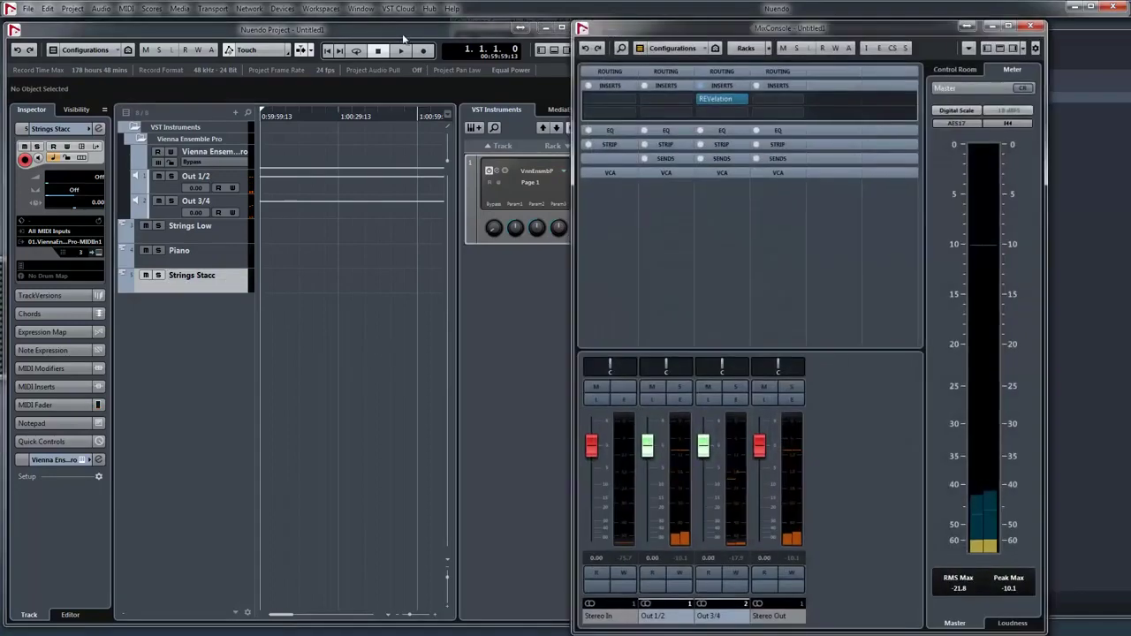
{"action": "left_click", "coordinate": [204, 251]}
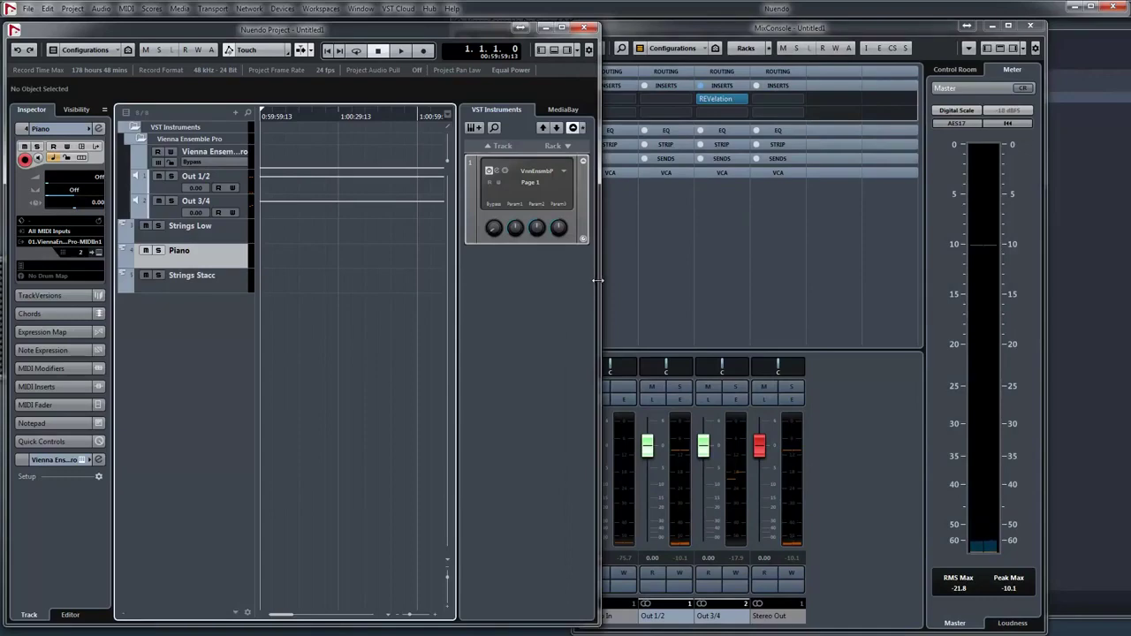
{"action": "left_click_drag", "start_coordinate": [598, 280], "coordinate": [507, 283]}
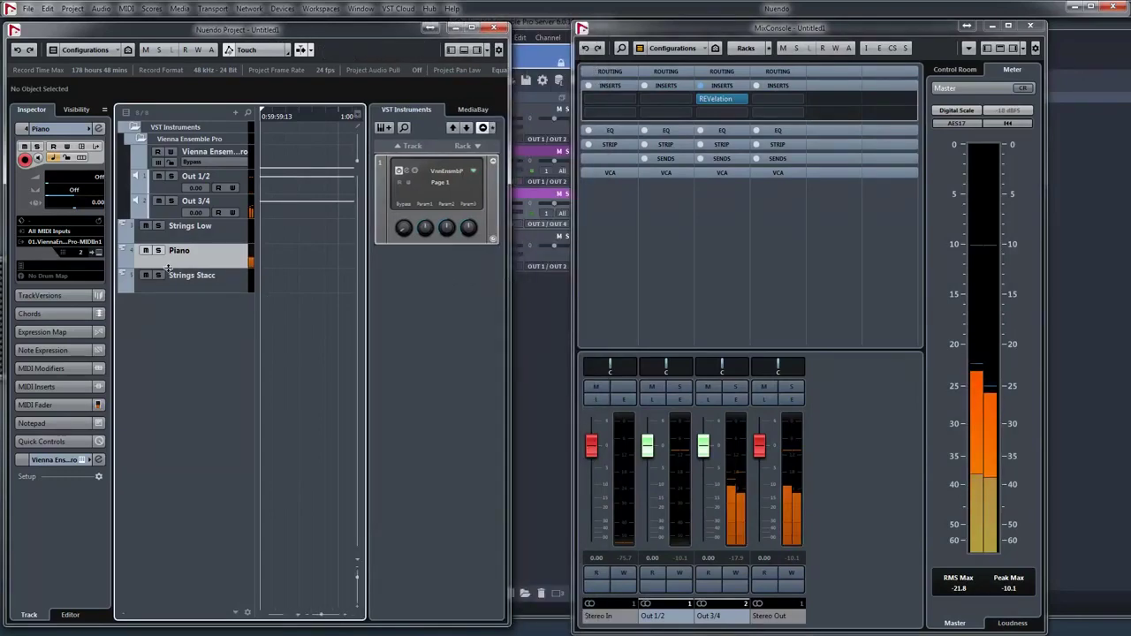
{"action": "left_click", "coordinate": [225, 287]}
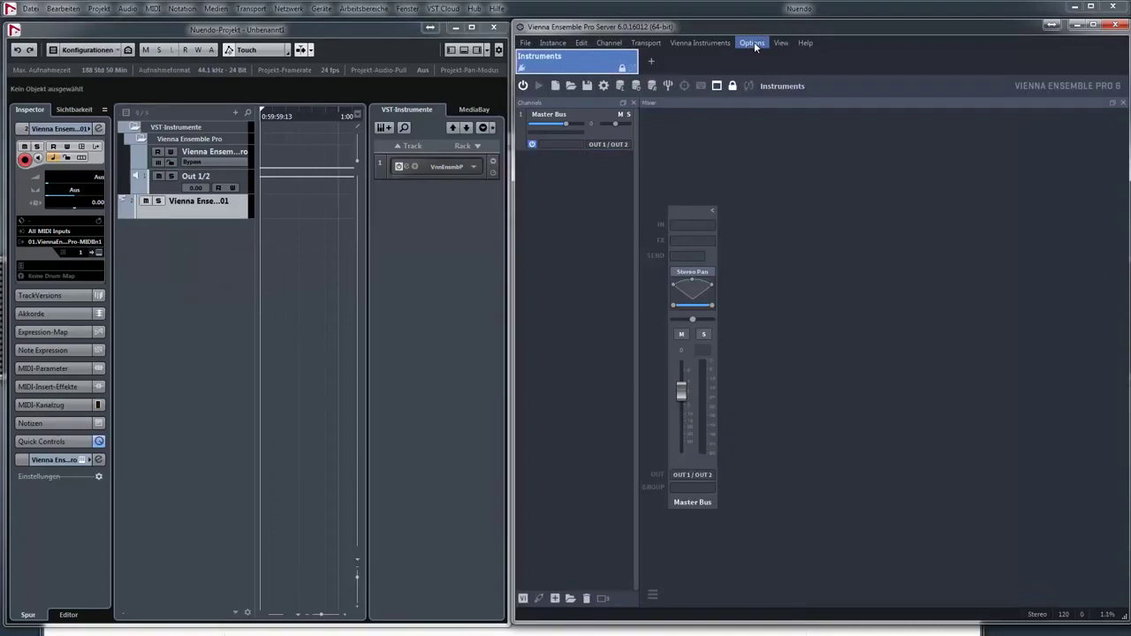
- Review the per-instance MIDI port and audio input/output settings in the Vienna Ensemble Pro Server preferences and the Nuendo plugin's instance preferences
{"action": "left_click", "coordinate": [754, 41]}
{"action": "left_click", "coordinate": [753, 53]}
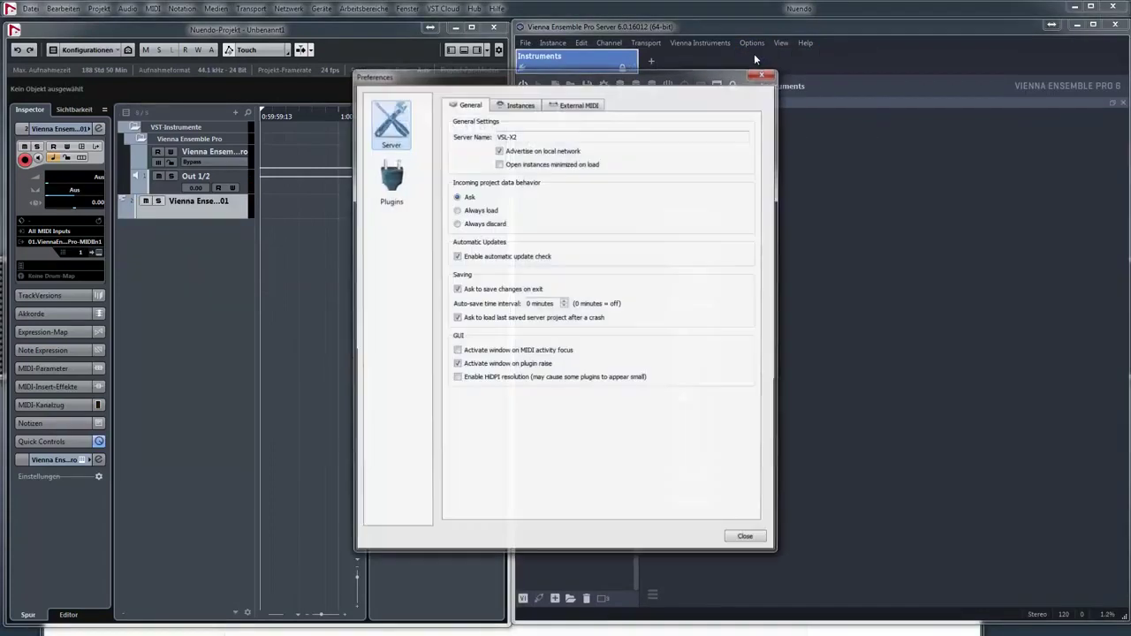
{"action": "left_click", "coordinate": [519, 103]}
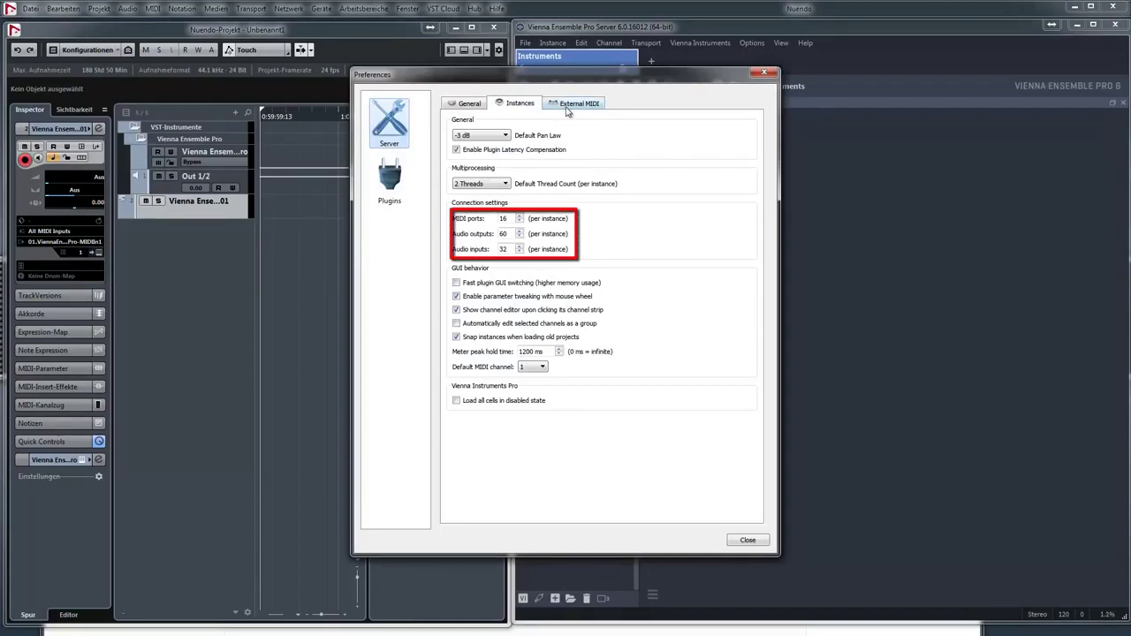
{"action": "left_click", "coordinate": [766, 74]}
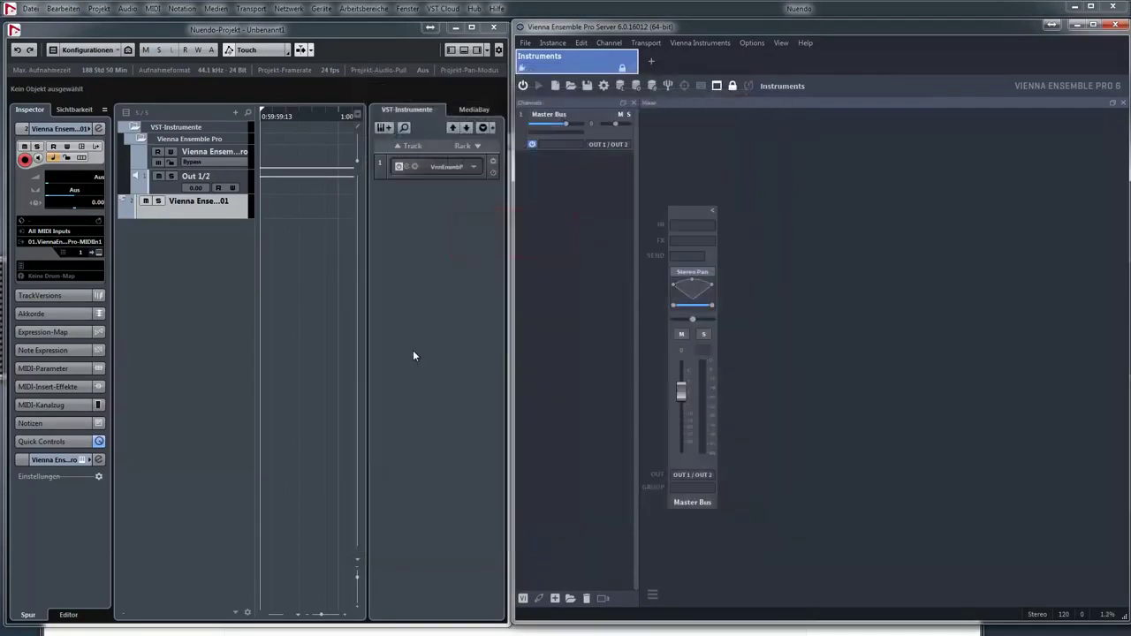
{"action": "left_click", "coordinate": [407, 168]}
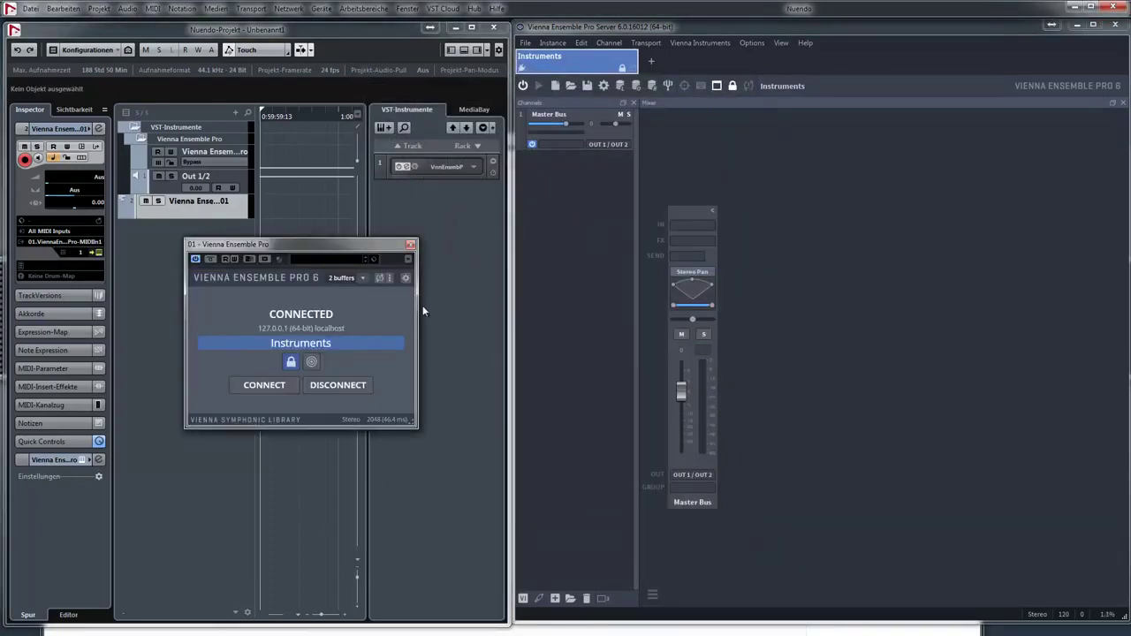
{"action": "left_click", "coordinate": [406, 279]}
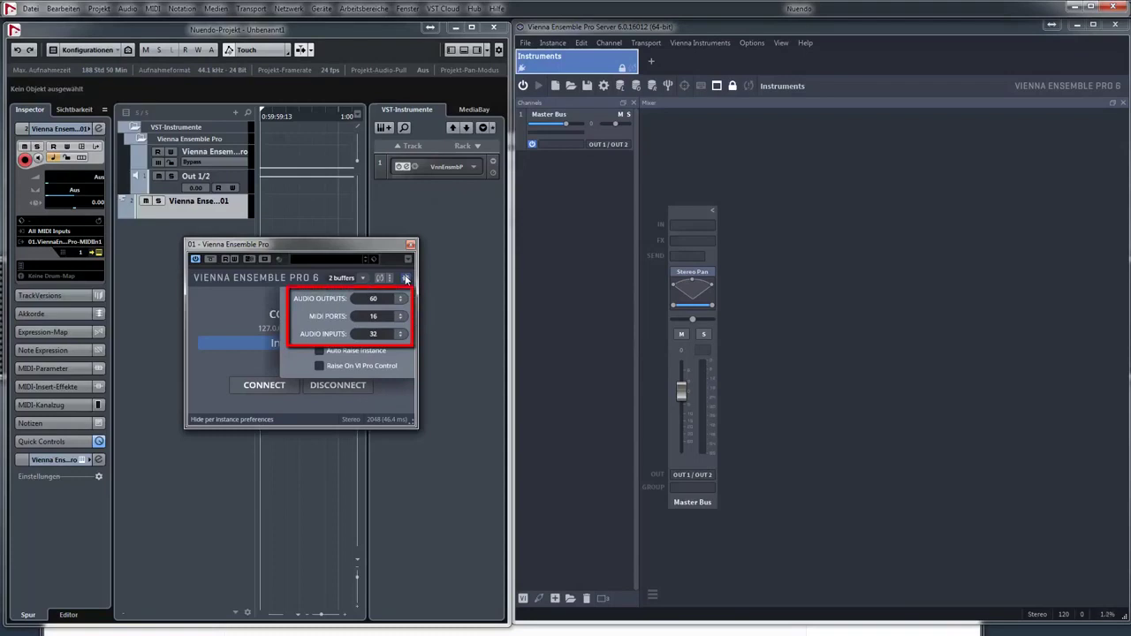